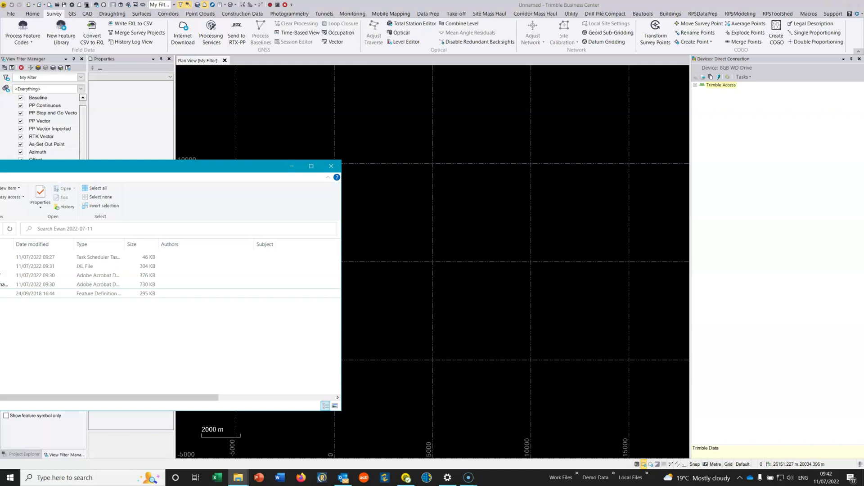
Step: Switch from File Explorer to Trimble Business Center and create a new project from the Metric Scale Only local template
left_click_drag(163, 167, 443, 179)
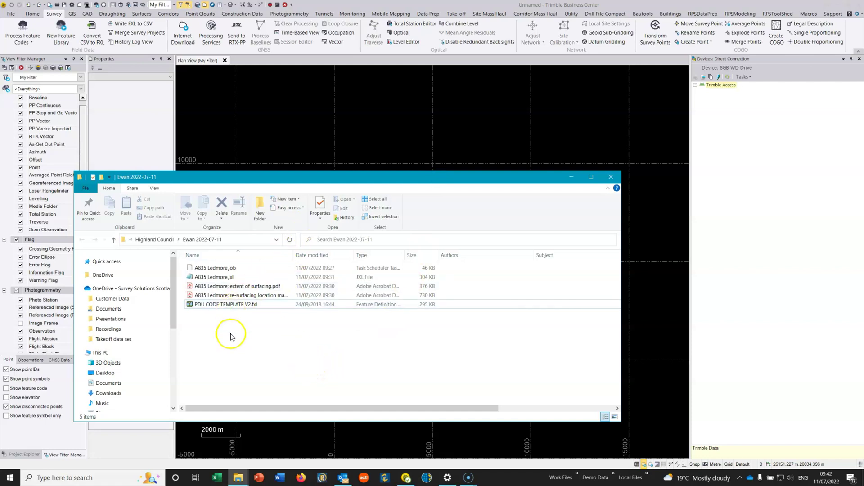
left_click(322, 5)
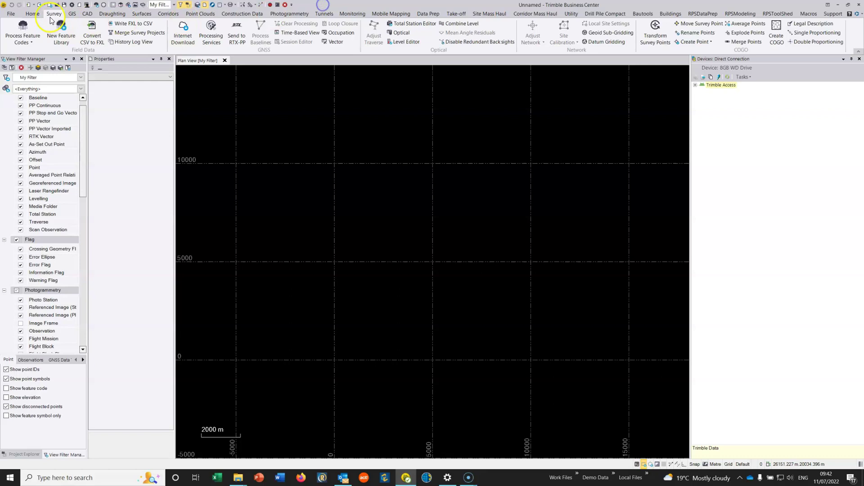
left_click(9, 13)
left_click(17, 24)
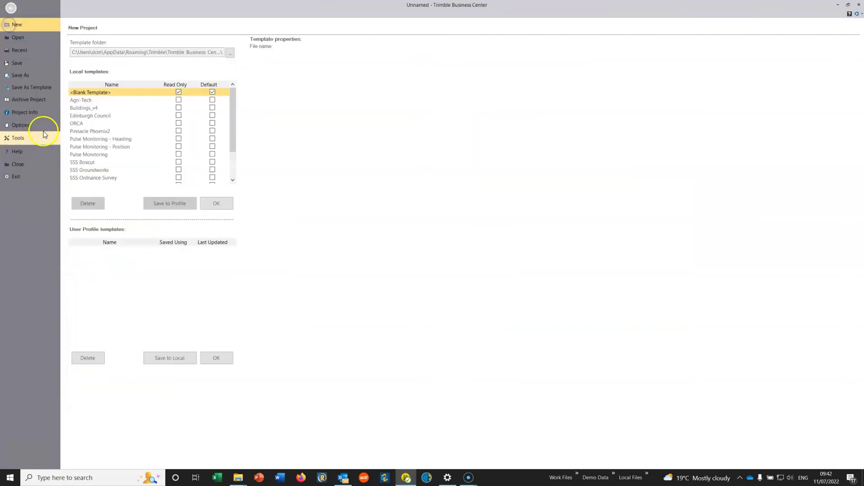
scroll(107, 170, "down", 2)
left_click(95, 155)
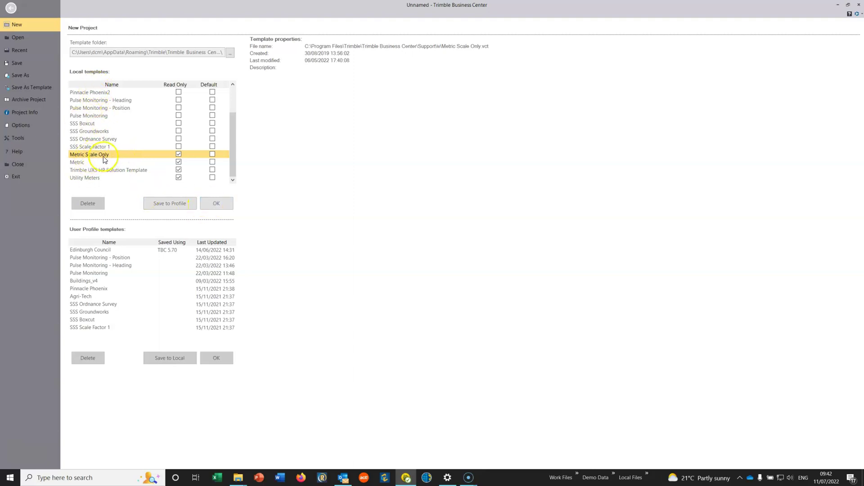
left_click(210, 202)
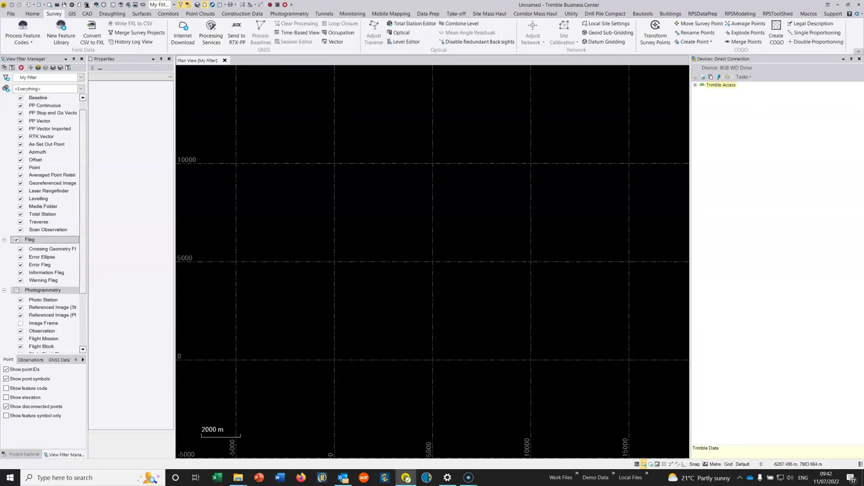
Step: Import A835 Ledmore.job from File Explorer into the plan view, accepting a projection scale of 1.0000000000 and skipping the import summary
mouse_move(238, 476)
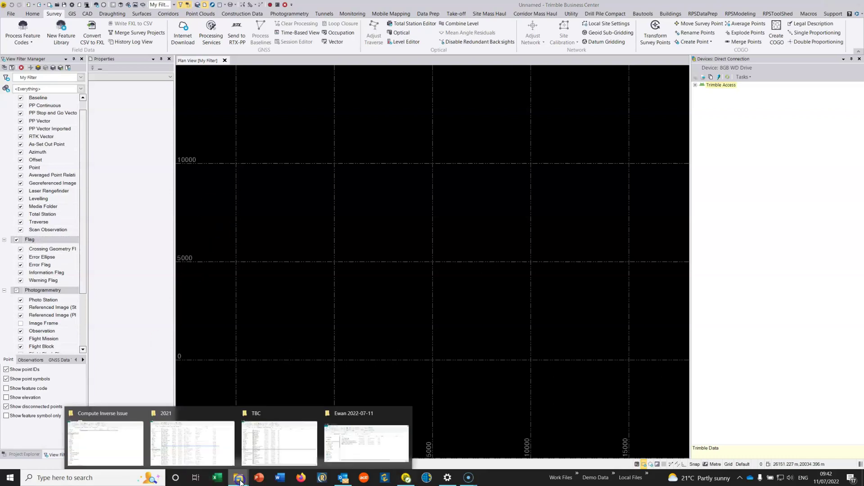
left_click(336, 461)
left_click_drag(247, 177, 364, 194)
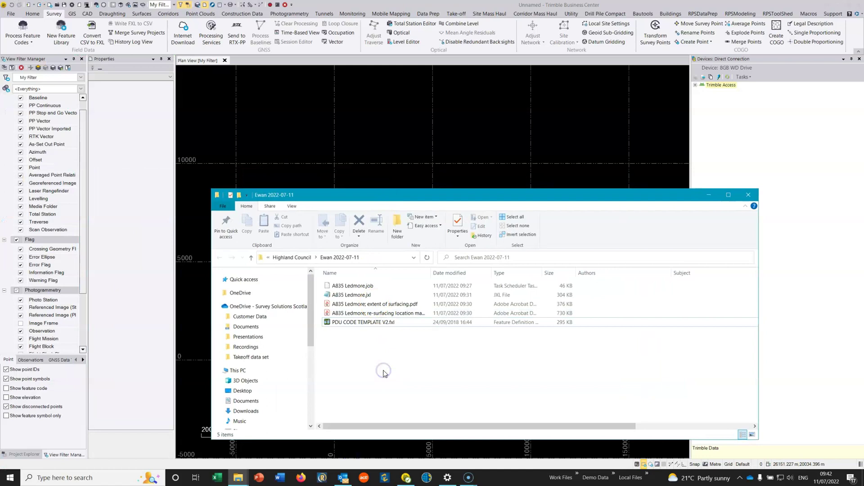
left_click(362, 286)
left_click_drag(362, 287, 415, 138)
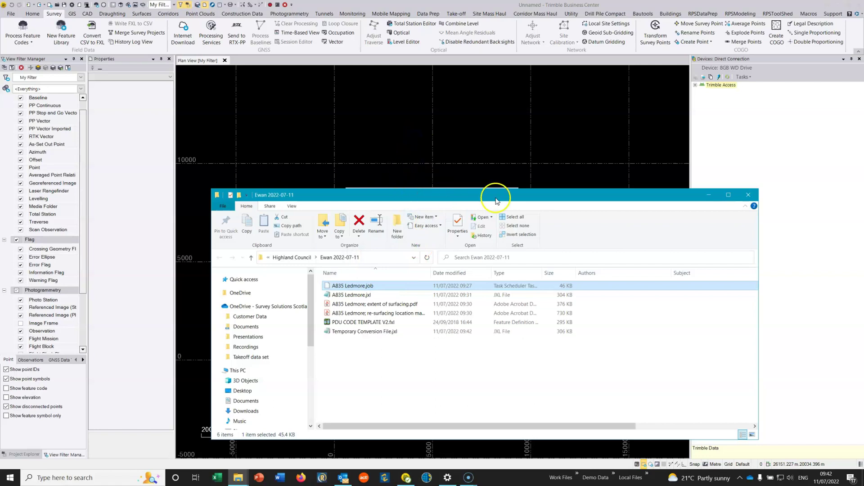
left_click(709, 195)
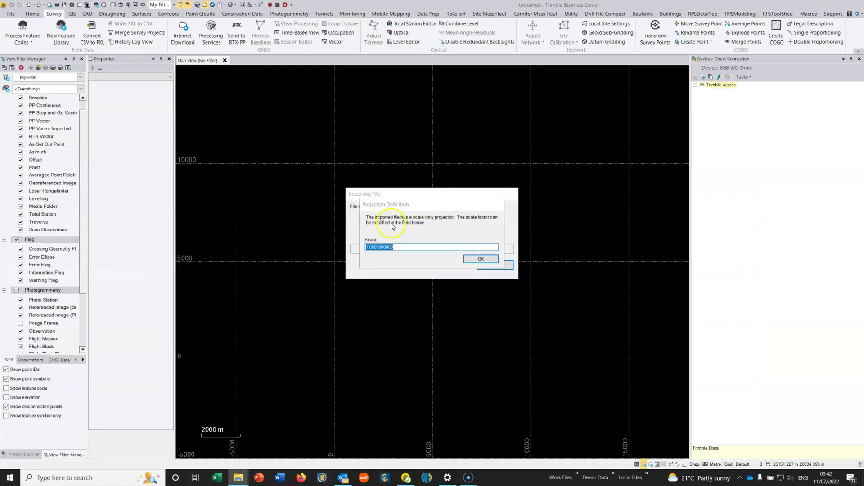
left_click(481, 260)
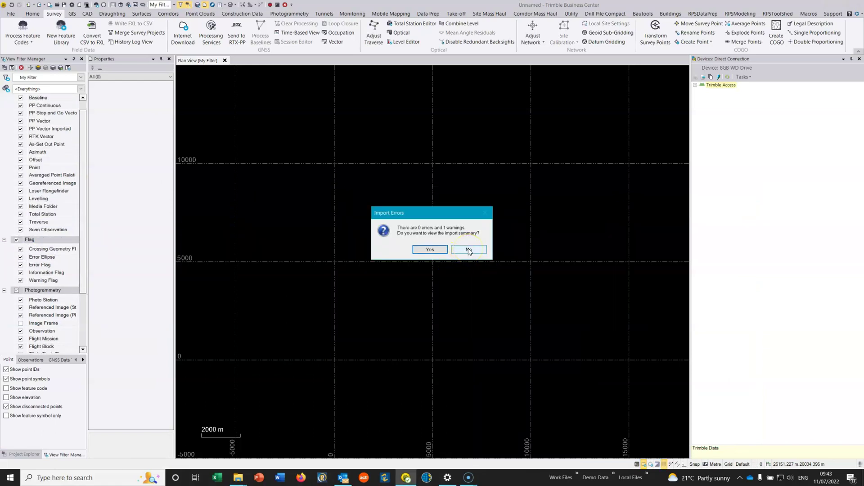
left_click(469, 251)
Step: Examine the imported observations in the plan view and read the flagged object's message in the Flags Window
middle_click_drag(394, 256, 372, 193)
scroll(372, 193, "up", 8)
middle_click_drag(414, 367, 276, 144)
middle_click_drag(386, 270, 371, 318)
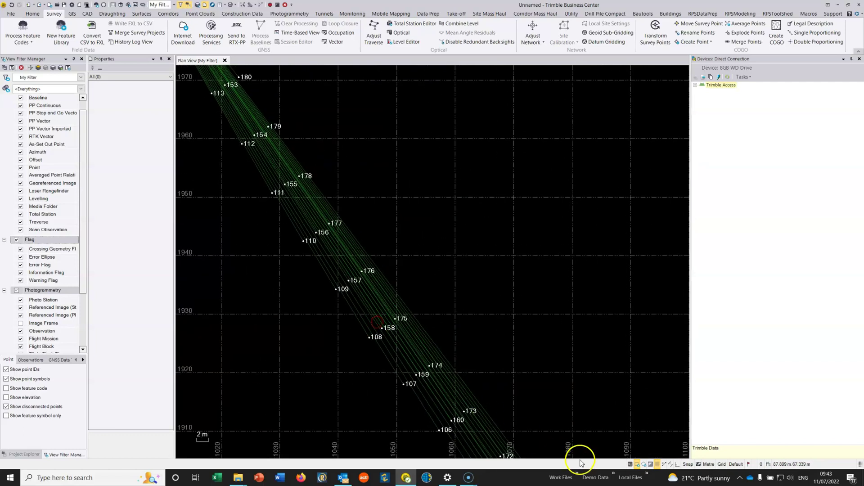
left_click(759, 468)
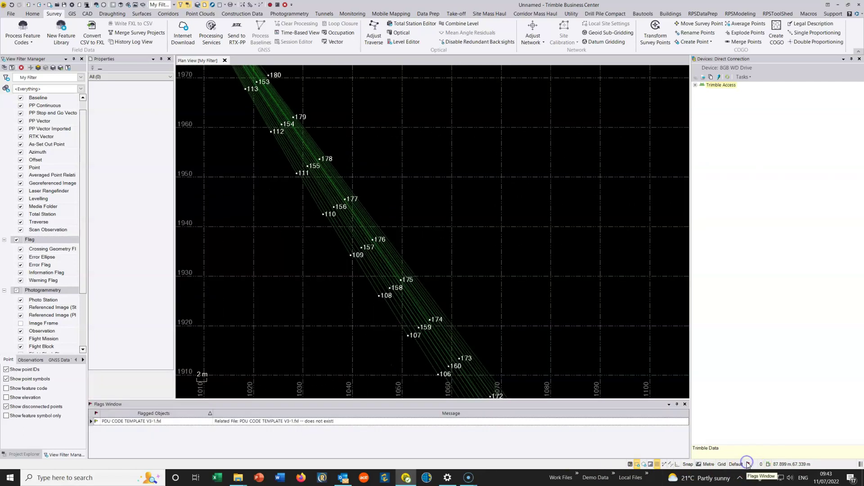
left_click(274, 422)
left_click(685, 405)
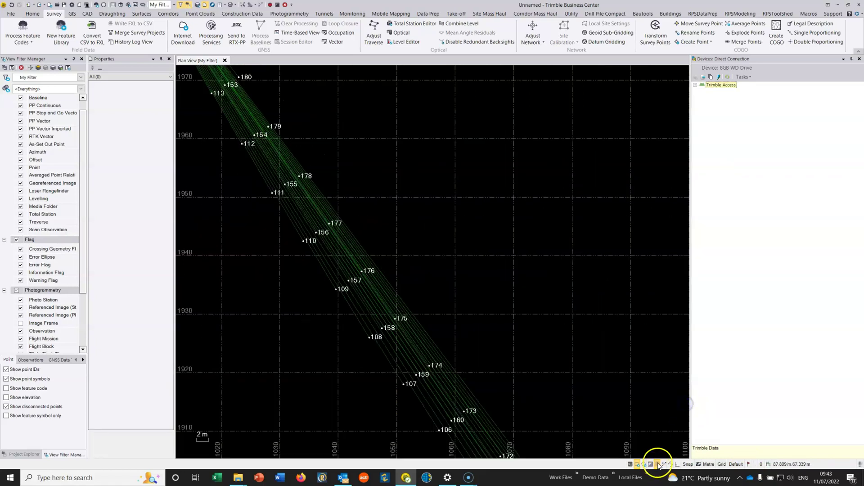
Step: Turn off the grid lines in the plan view
left_click(658, 466)
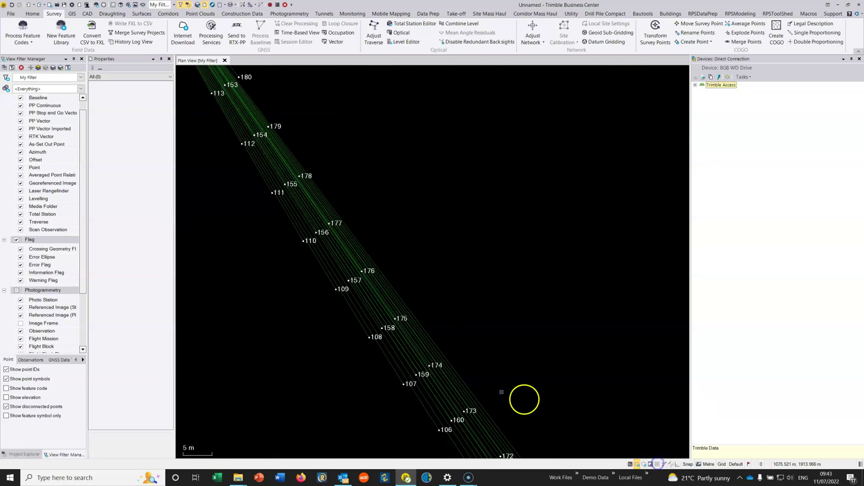
scroll(342, 324, "down", 3)
middle_click_drag(238, 137, 330, 353)
middle_click_drag(319, 187, 327, 370)
scroll(318, 301, "down", 1)
middle_click_drag(335, 187, 384, 222)
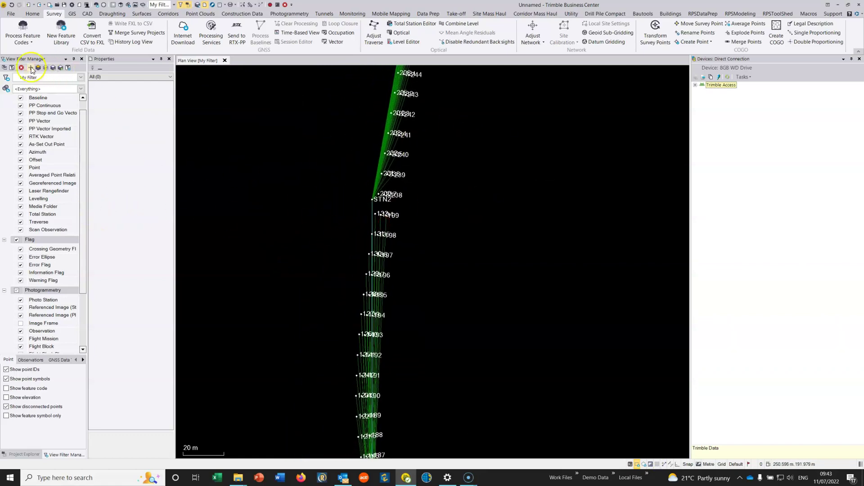
Step: Widen the View Filter Manager and hide the Total Station and Azimuth raw data in My Filter
left_click(32, 14)
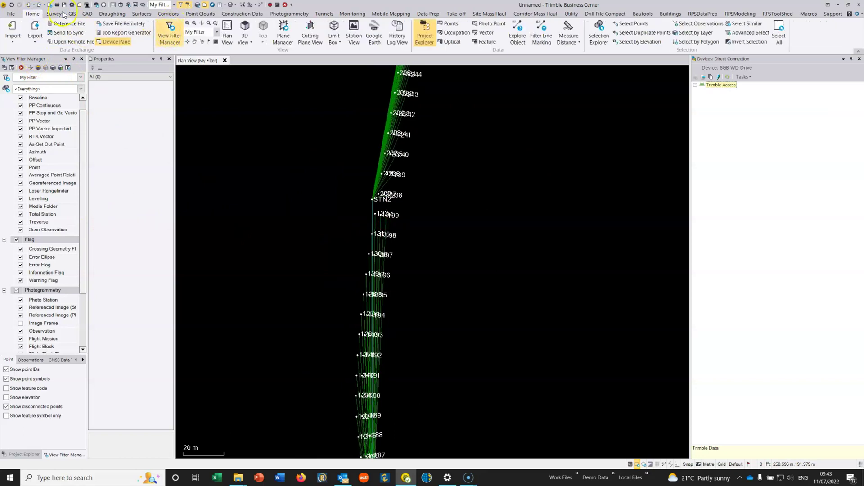
left_click_drag(87, 181, 131, 179)
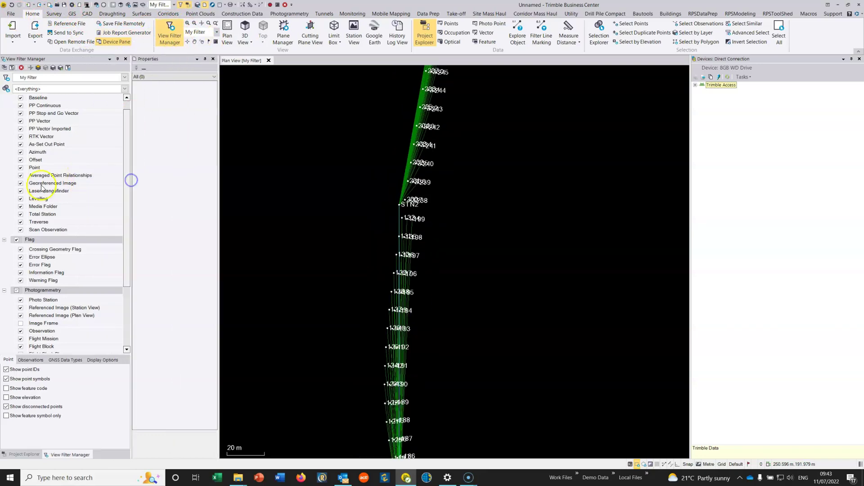
left_click(27, 455)
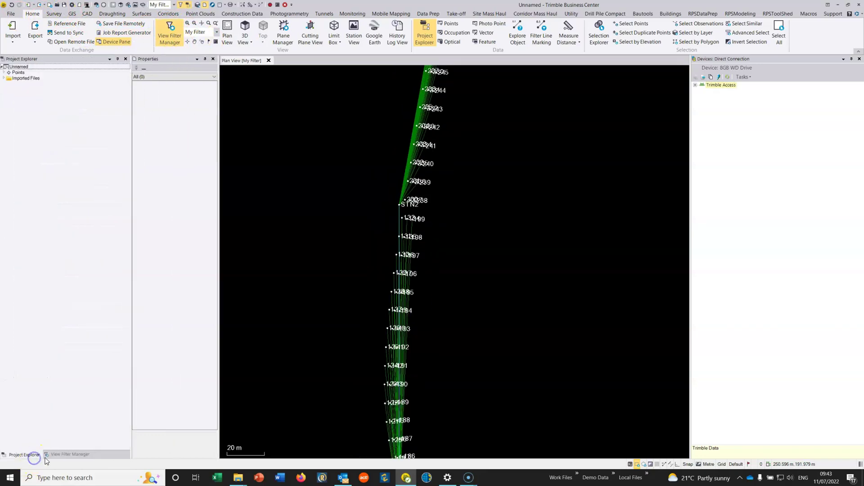
left_click(70, 455)
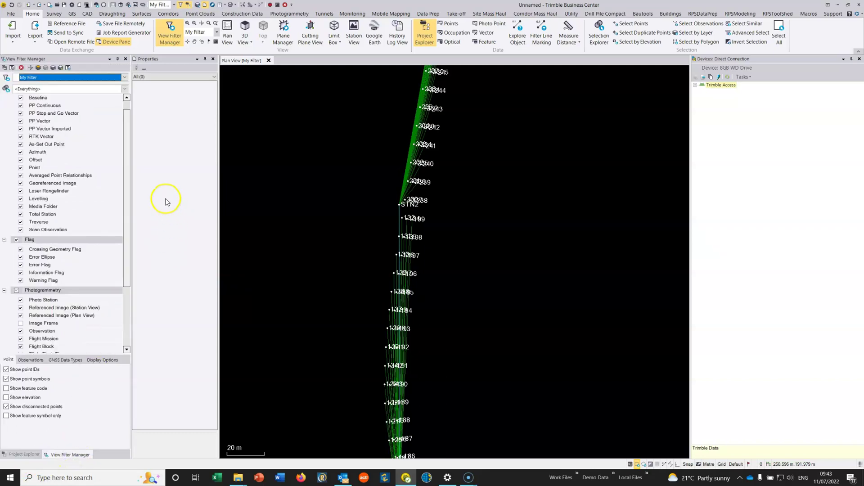
left_click_drag(126, 193, 134, 158)
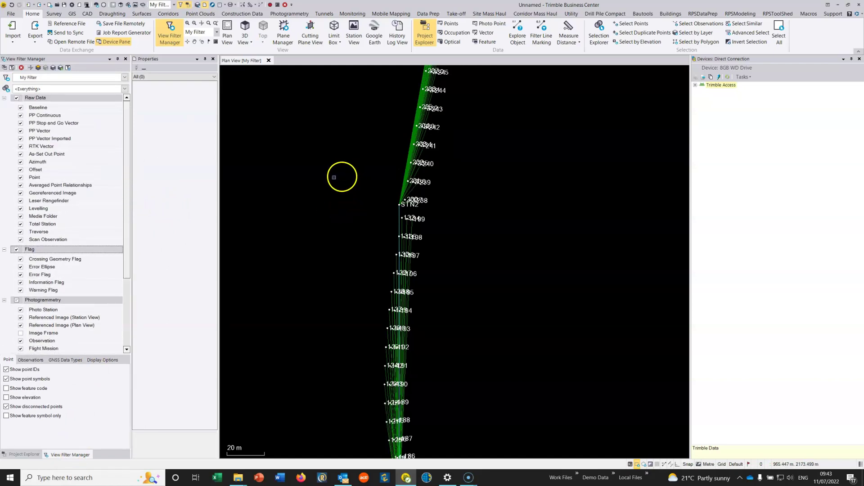
left_click(21, 224)
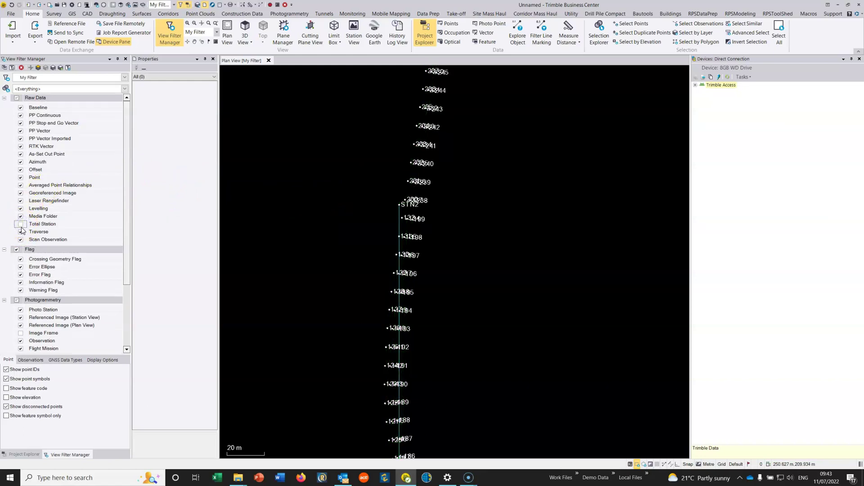
left_click(21, 161)
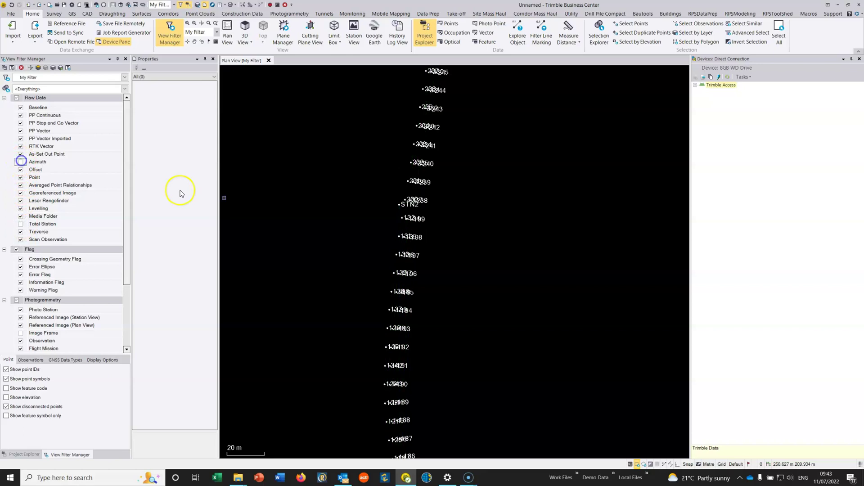
Step: Inspect the properties and feature code of point 216 in the plan view
scroll(386, 205, "down", 5)
scroll(400, 130, "up", 10)
scroll(395, 220, "up", 1)
left_click(439, 143)
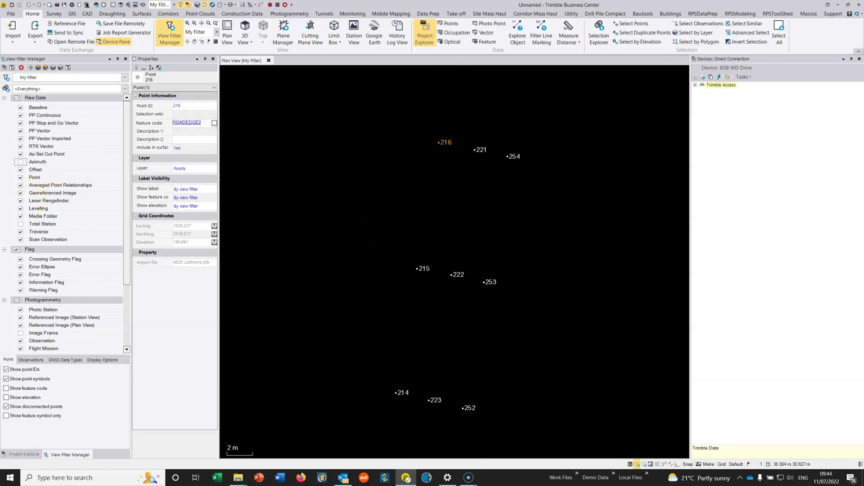
left_click(351, 261)
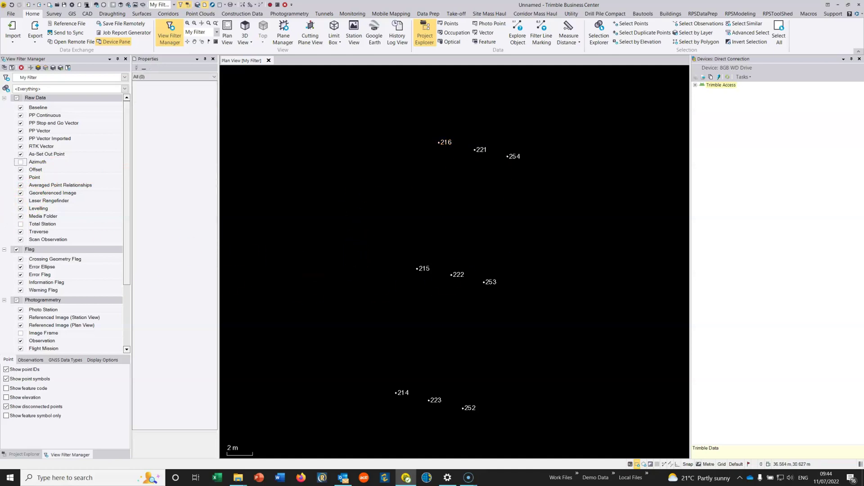
Step: Import the feature library PDU CODE TEMPLATE V2.fxl from File Explorer into the project
left_click_drag(0, 198, 567, 201)
left_click(417, 329)
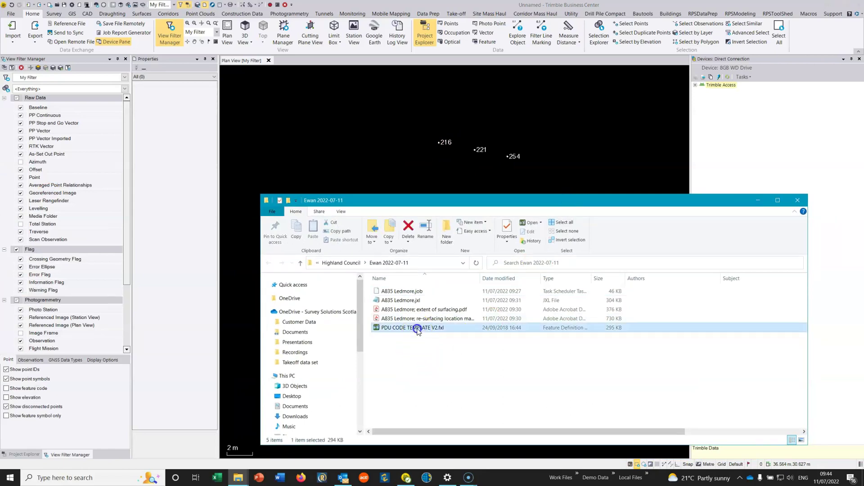
left_click_drag(417, 329, 410, 149)
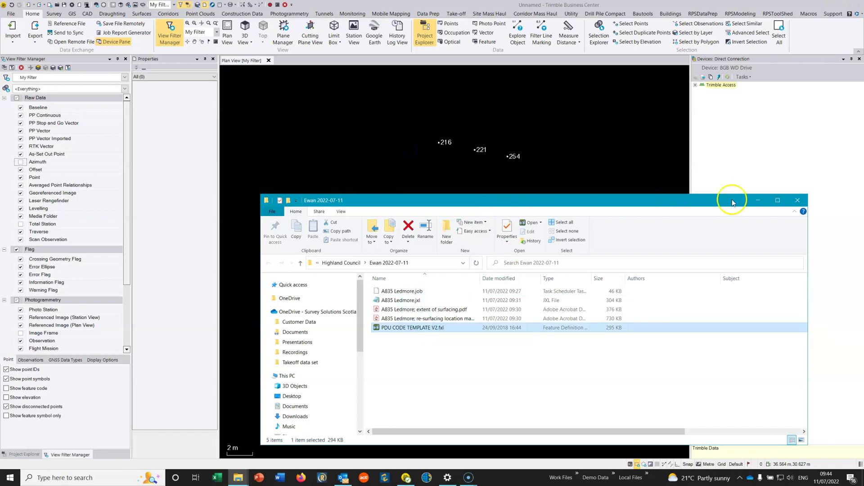
left_click(758, 200)
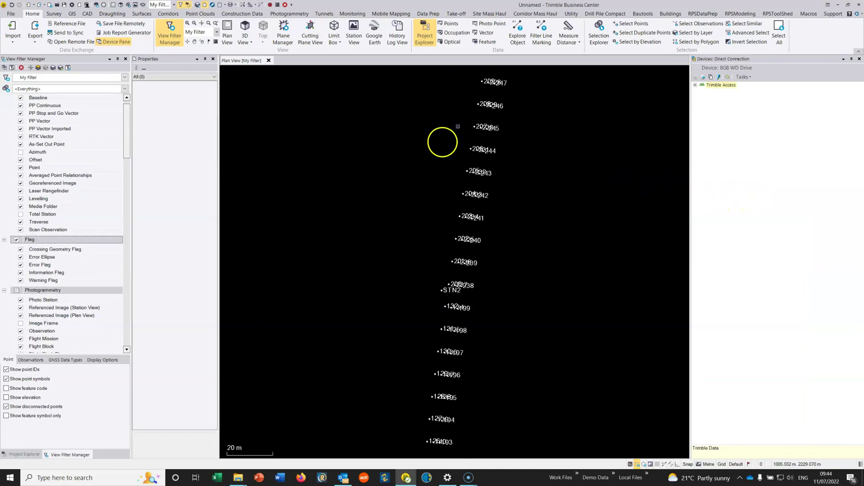
Step: Process the feature codes with A835 Ledmore.job as the point source
scroll(436, 195, "up", 3)
left_click(53, 15)
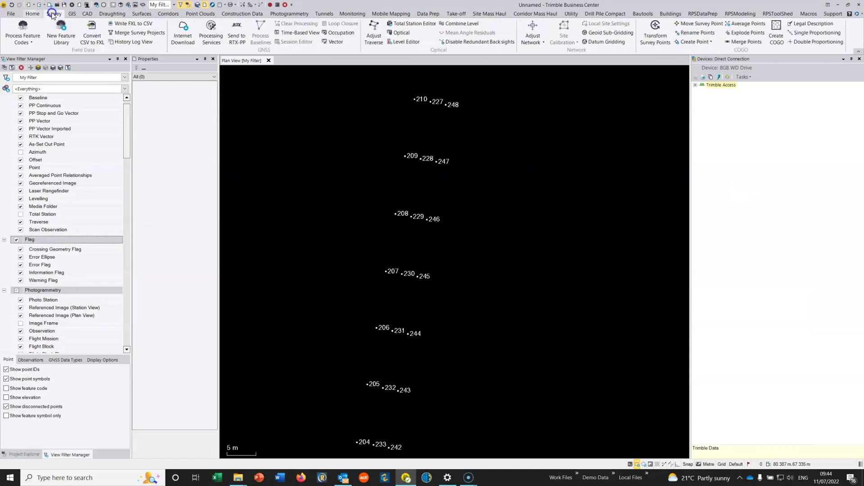
left_click(23, 28)
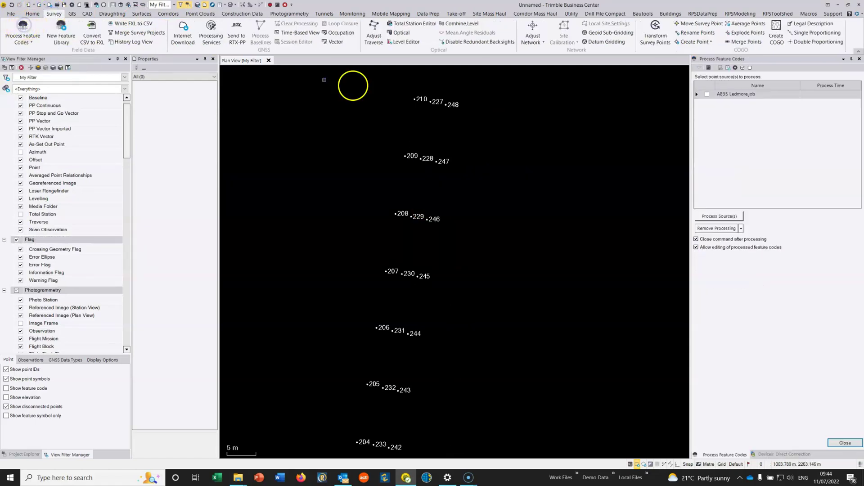
left_click(707, 95)
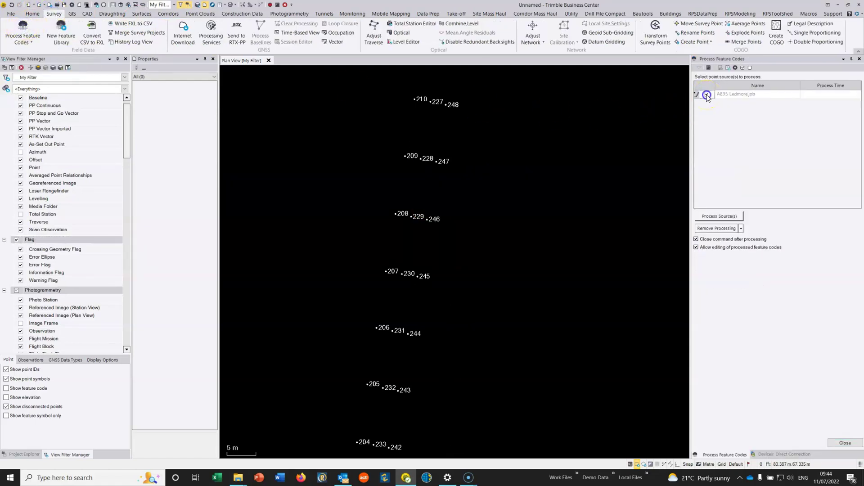
left_click(719, 216)
Step: Examine the processed linework along the road and the station symbols and labels at STN2 and STN1
scroll(431, 226, "down", 2)
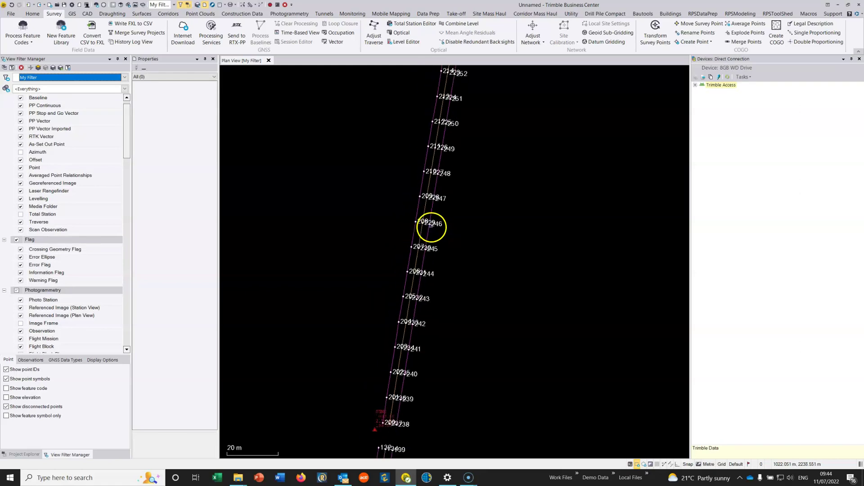
scroll(404, 359, "up", 4)
mouse_move(405, 360)
middle_mouse_down()
mouse_move(402, 375)
mouse_move(399, 185)
middle_mouse_up()
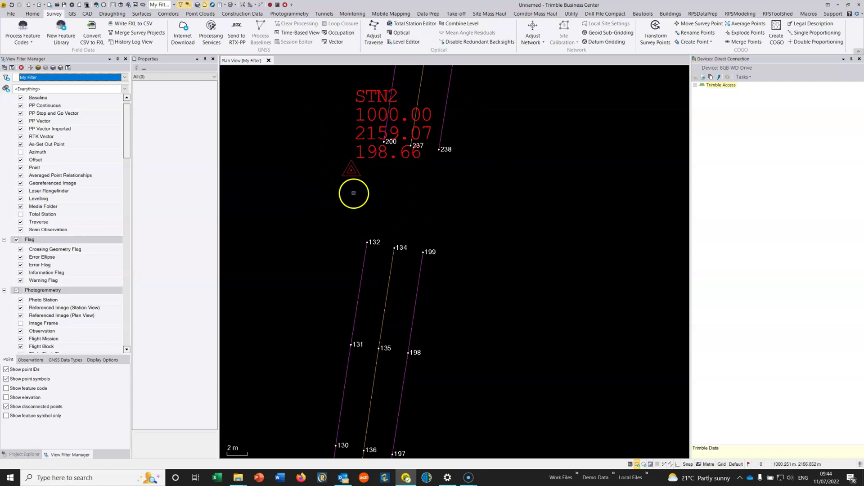
scroll(353, 193, "down", 2)
middle_click_drag(351, 349, 401, 154)
middle_click_drag(423, 370, 399, 154)
scroll(406, 270, "up", 2)
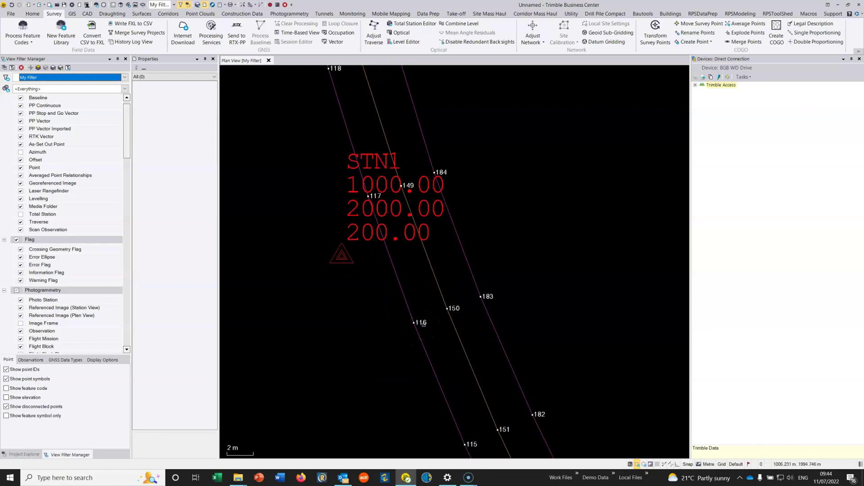
scroll(422, 321, "down", 3)
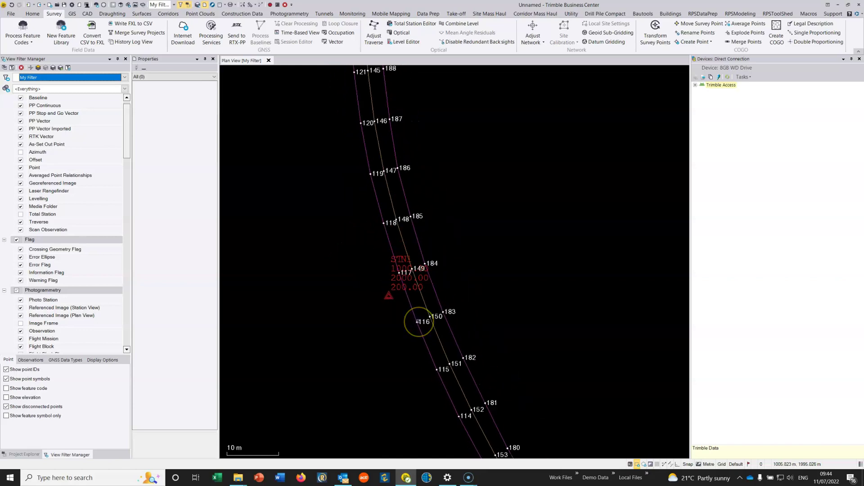
scroll(423, 299, "up", 4)
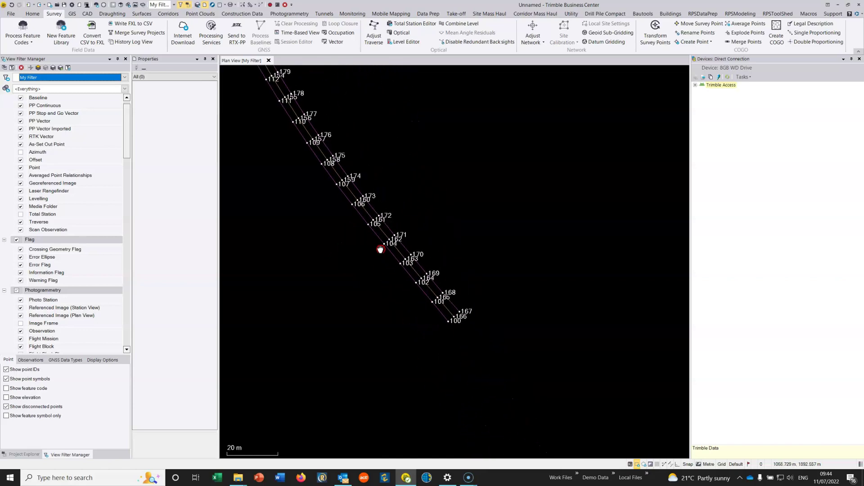
Step: Examine the processed linework from the road's end at points 100, 166 and 167 back to the stretch above STN1
scroll(478, 325, "down", 3)
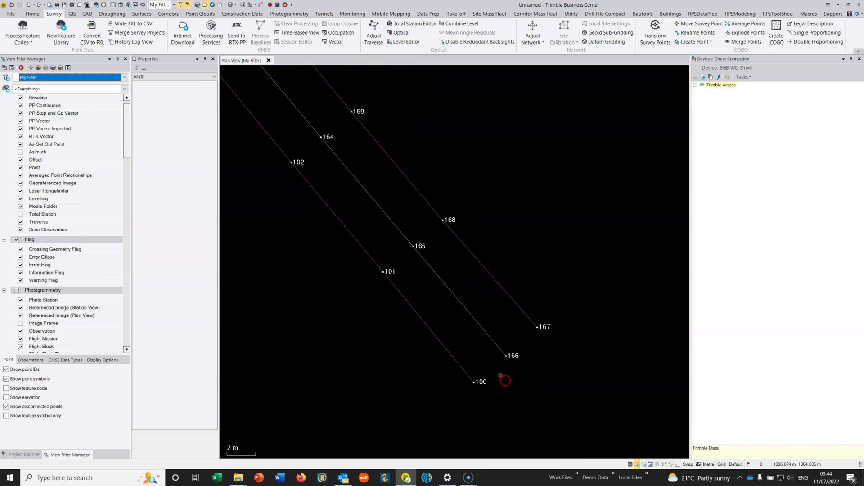
scroll(475, 318, "down", 3)
middle_click_drag(432, 261, 394, 299)
scroll(395, 298, "up", 3)
scroll(380, 261, "up", 2)
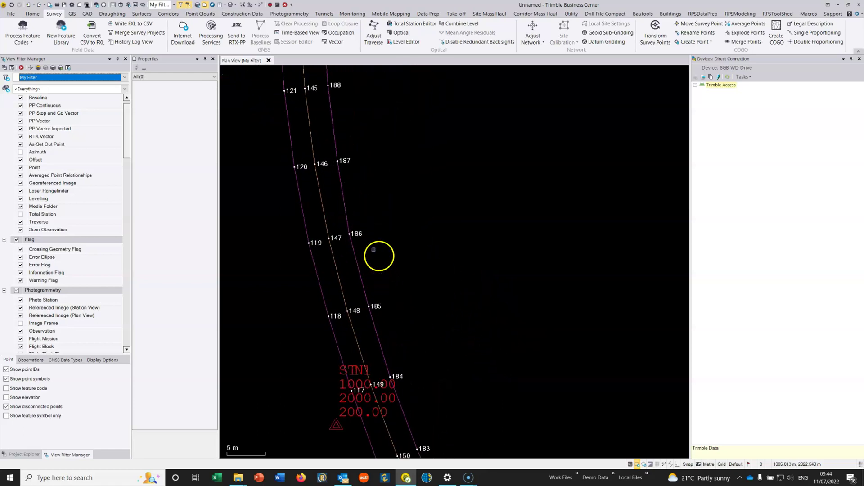
left_click(115, 17)
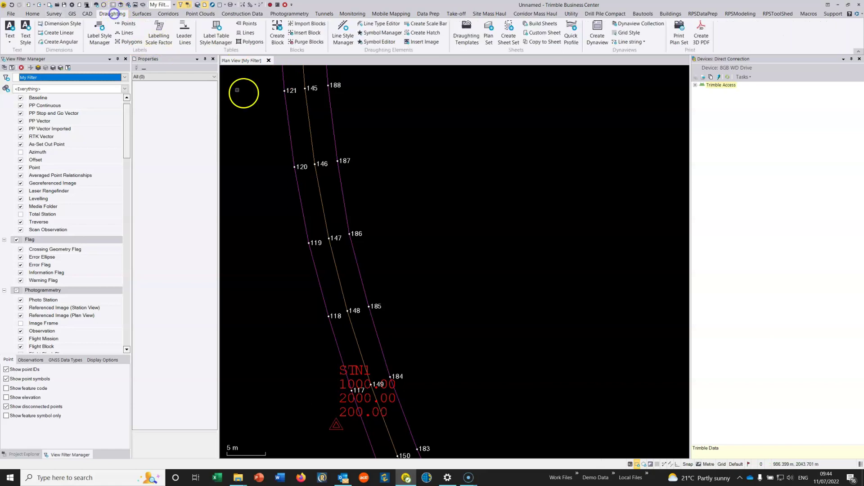
left_click(247, 24)
left_click(713, 118)
left_click(714, 135)
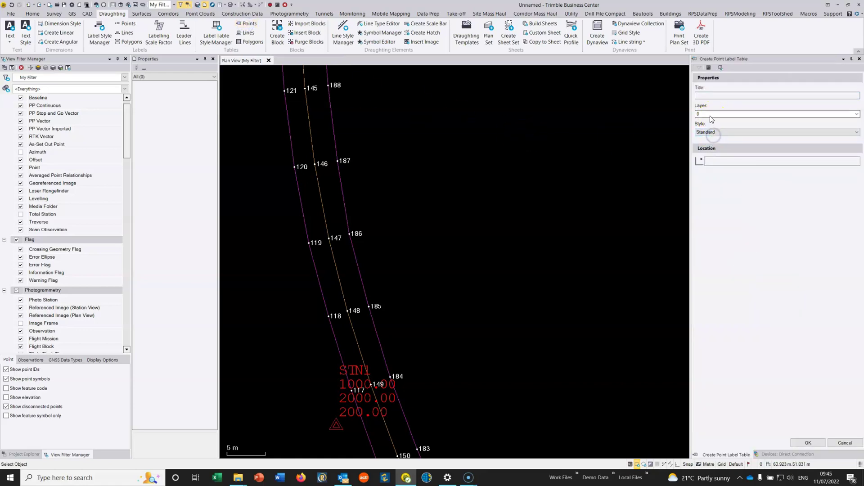
left_click(710, 95)
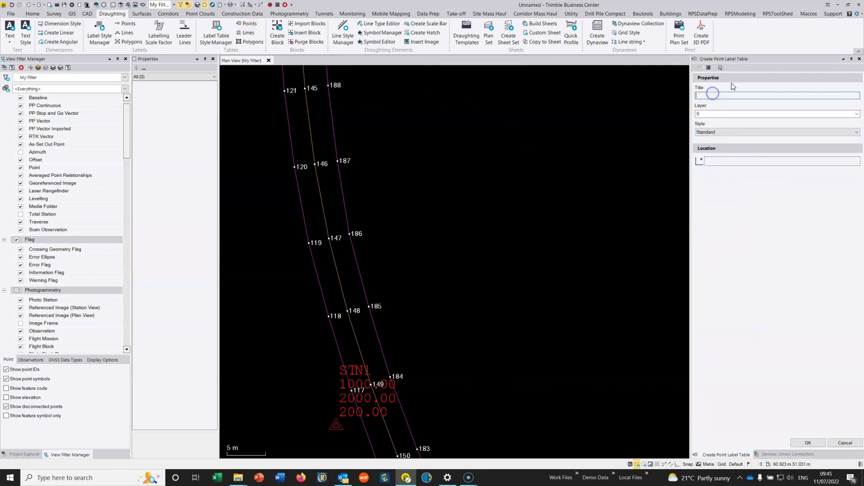
left_click(859, 59)
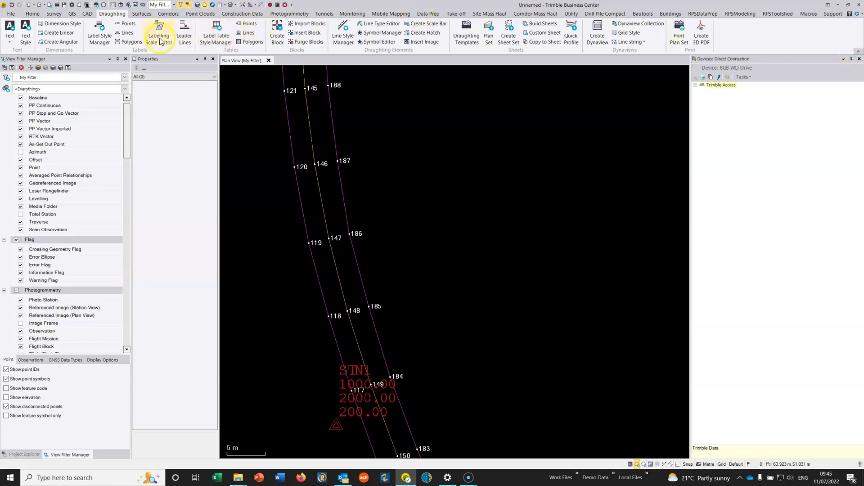
Step: Set up point labelling with the DCM Elevation label style on the Levels layer
left_click(127, 23)
left_click(730, 85)
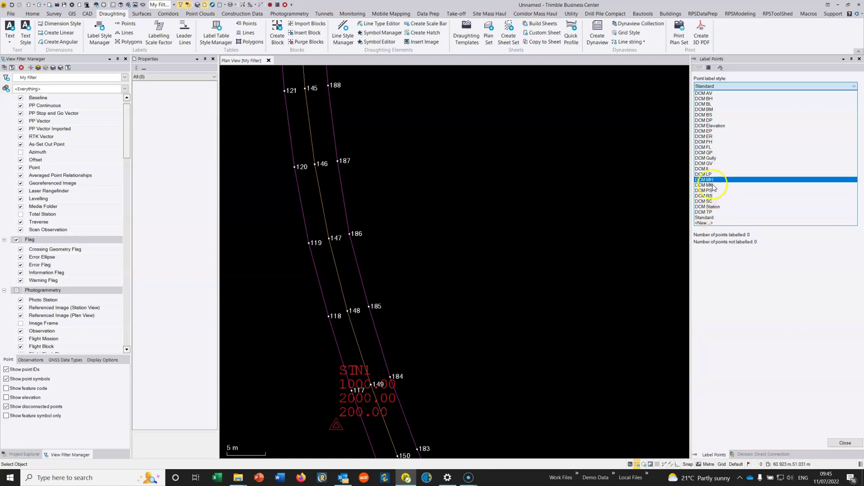
left_click(716, 126)
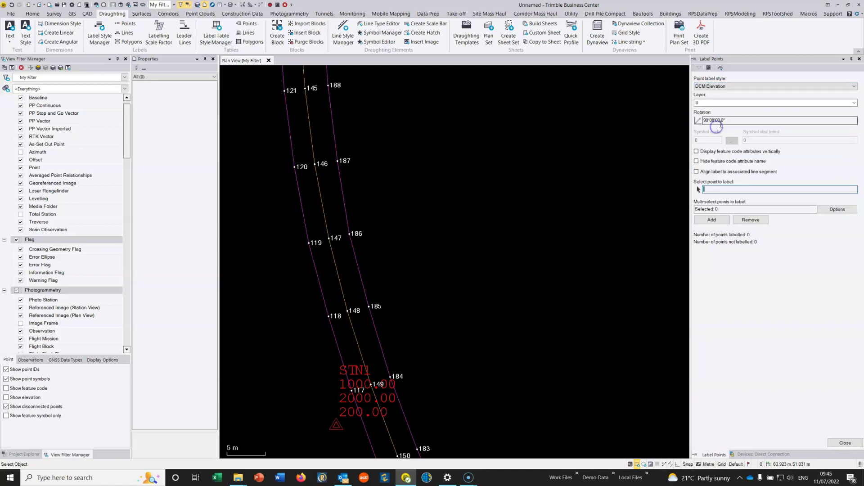
left_click(708, 103)
left_click(854, 103)
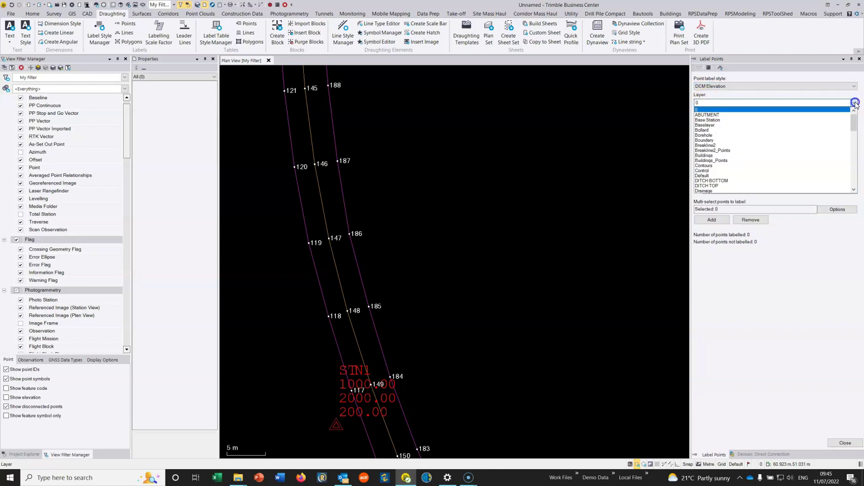
scroll(723, 156, "down", 3)
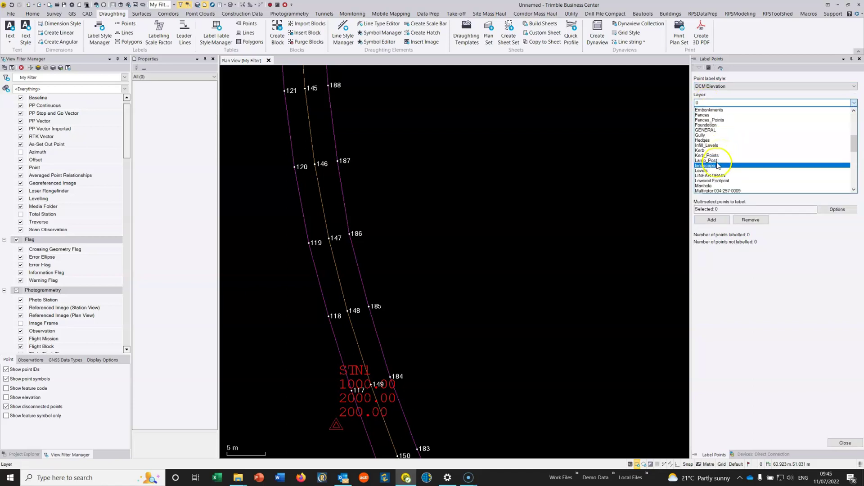
left_click(716, 171)
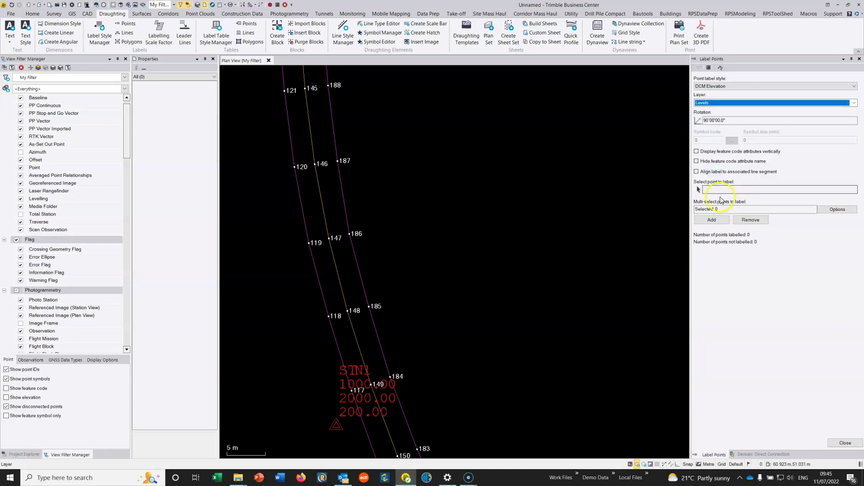
Step: Add elevation labels to the nine points 118–120, 146–148 and 185–187 on the road north of STN1
left_click(727, 208)
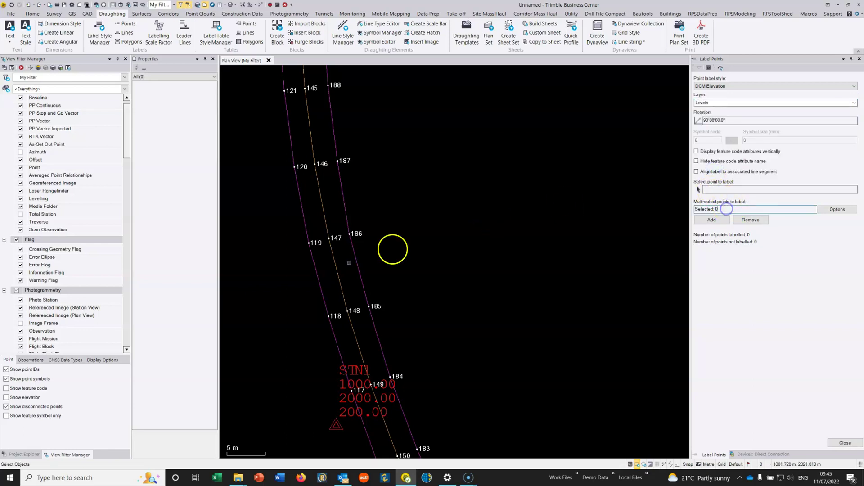
left_click_drag(240, 341, 451, 113)
left_click_drag(453, 113, 453, 112)
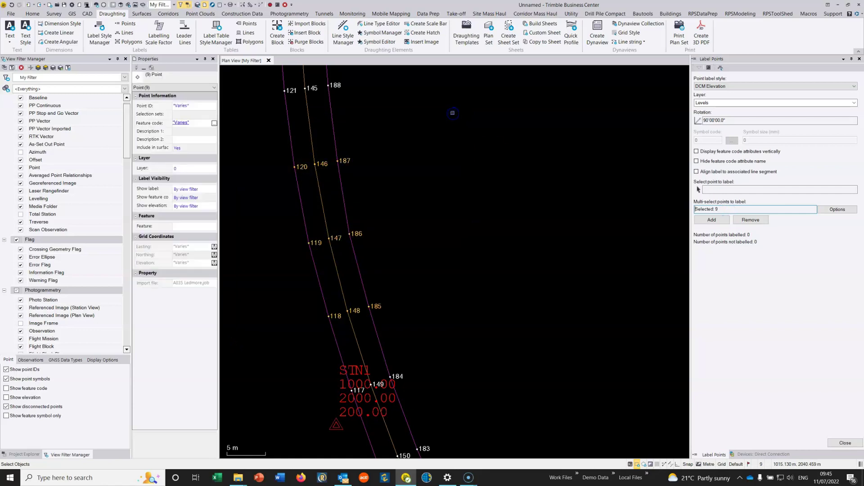
left_click(712, 219)
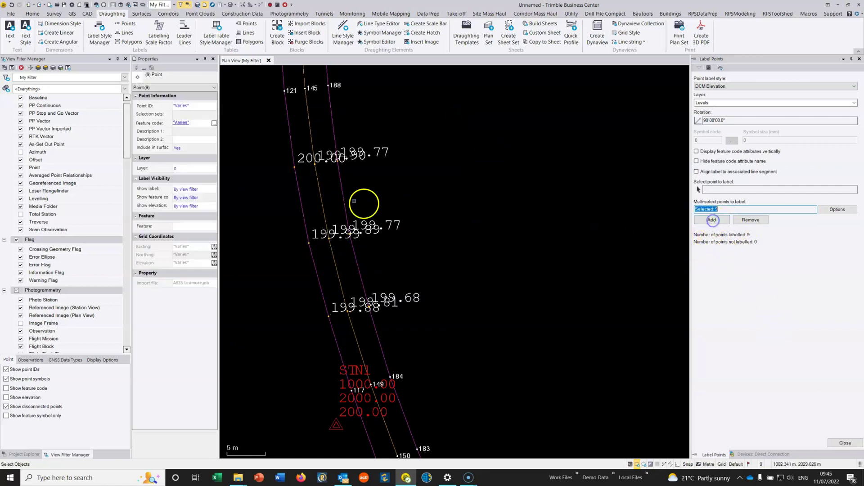
Step: Set the plan view plot scale to 200 in the project settings to reduce the overlapping elevation labels
scroll(311, 187, "up", 5)
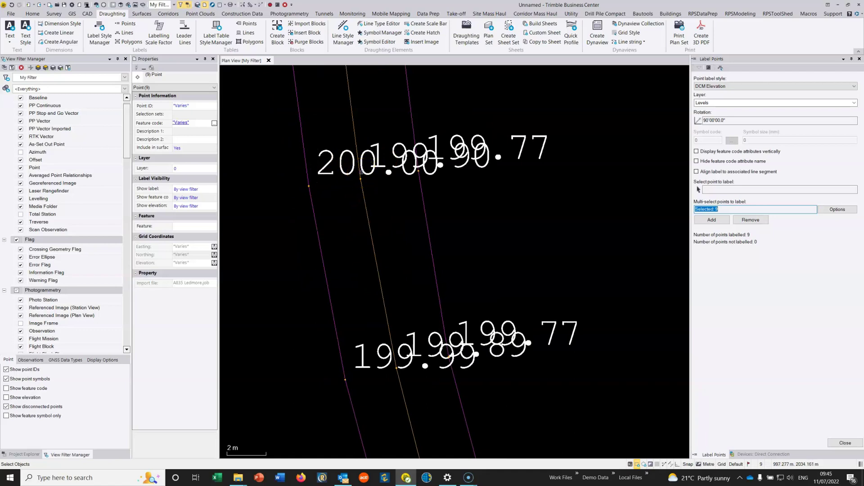
scroll(361, 172, "down", 2)
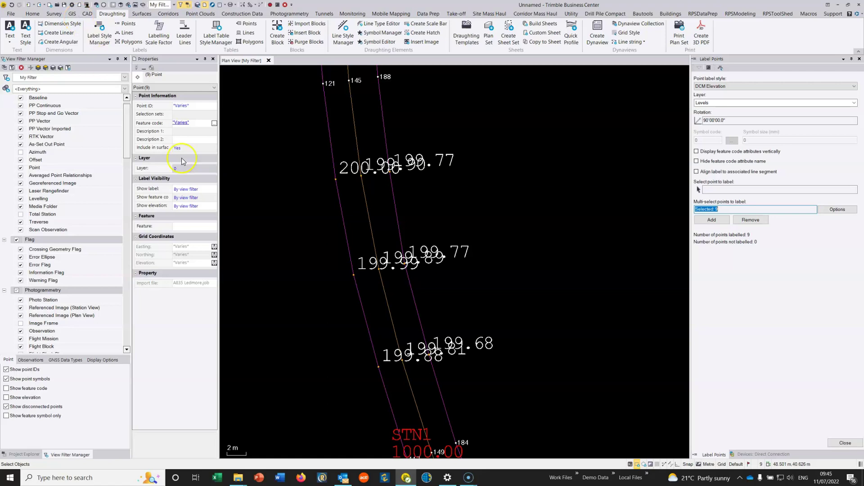
middle_click_drag(322, 151, 342, 180)
left_click(109, 28)
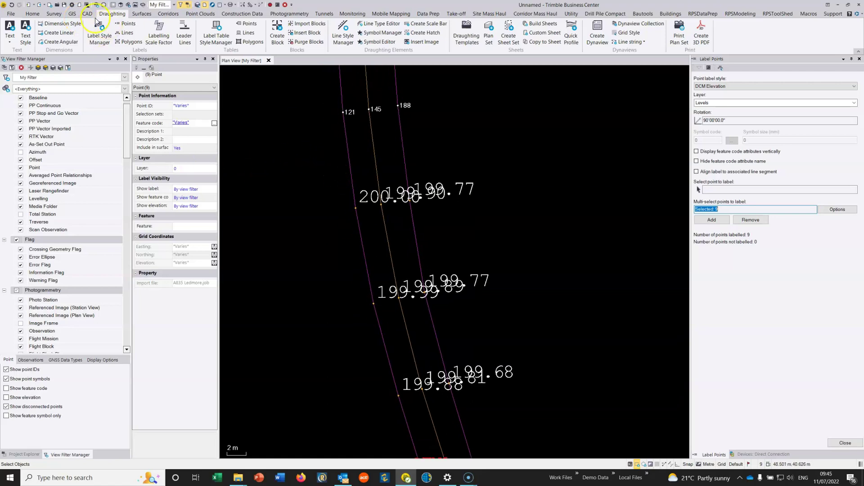
left_click(72, 6)
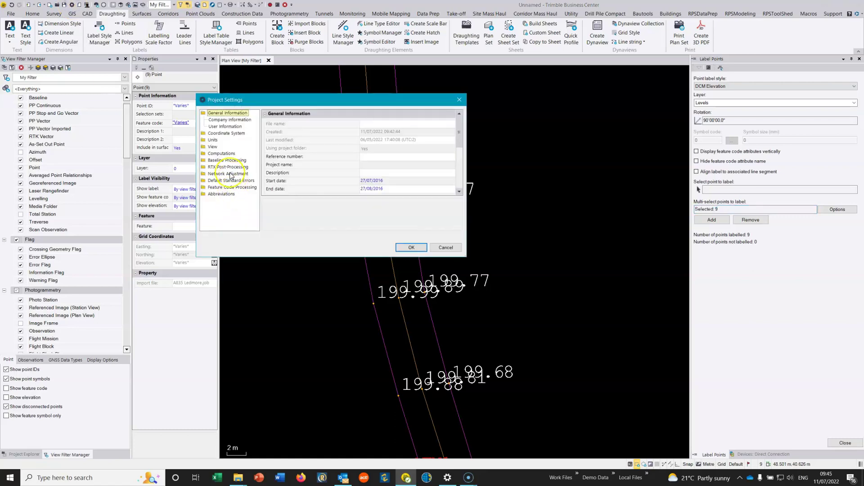
left_click(213, 147)
scroll(217, 180, "down", 2)
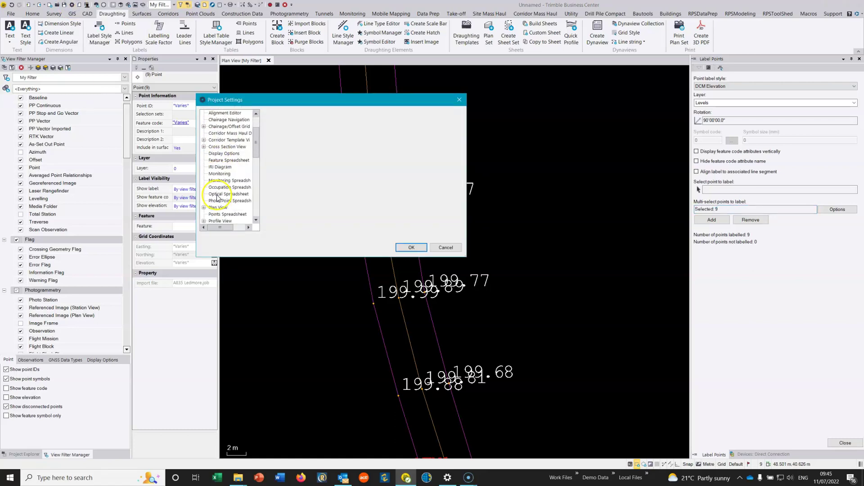
left_click(218, 200)
left_click(381, 132)
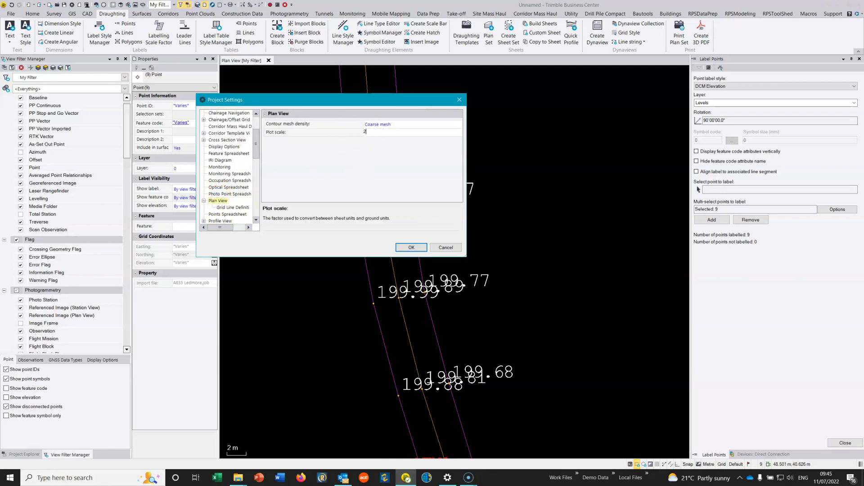
type("200")
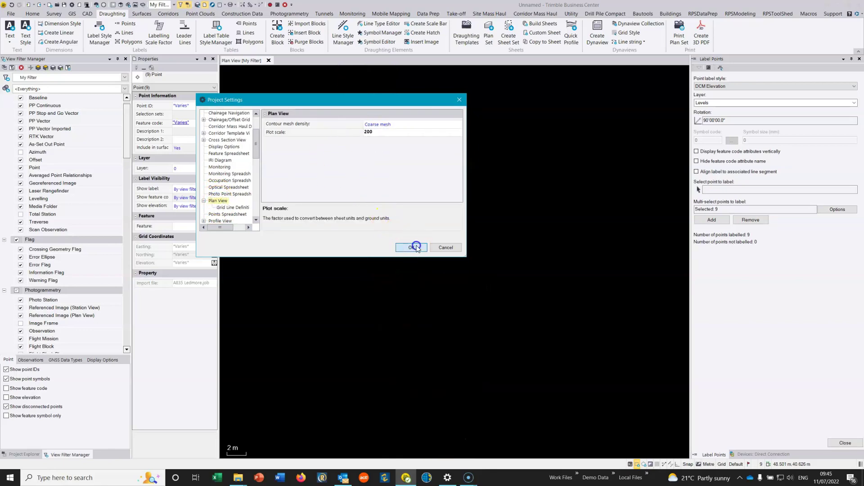
left_click(411, 247)
Step: Examine the size and spacing of the rescaled elevation labels along the three road lines north of STN1
scroll(409, 324, "up", 3)
scroll(366, 319, "up", 3)
middle_click_drag(359, 207, 367, 290)
middle_click_drag(443, 167, 467, 412)
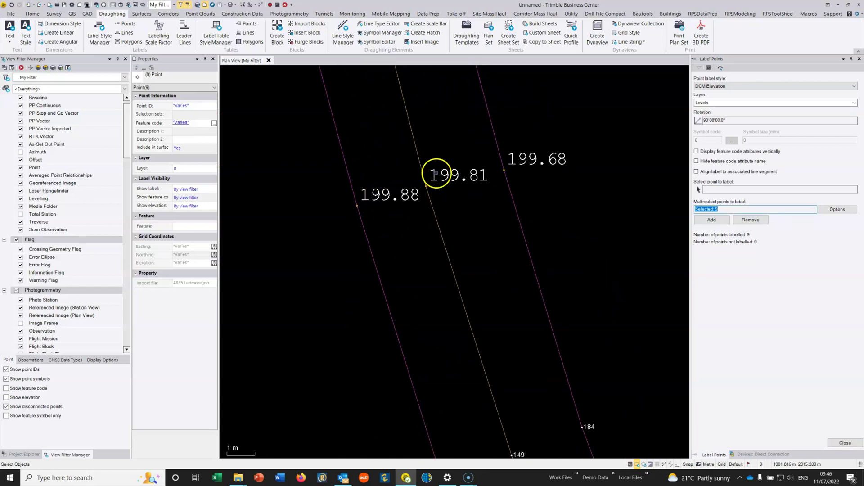
scroll(449, 163, "down", 1)
middle_click_drag(448, 164, 481, 224)
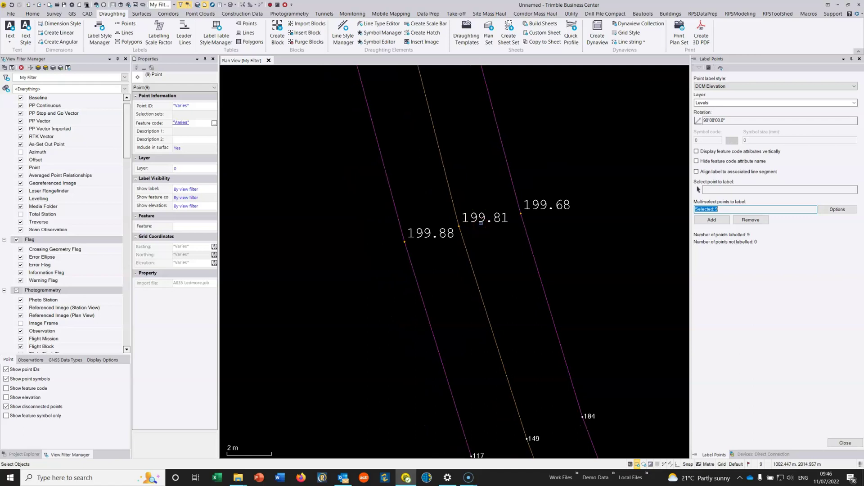
scroll(478, 221, "down", 2)
middle_click_drag(469, 192, 471, 244)
scroll(443, 211, "up", 3)
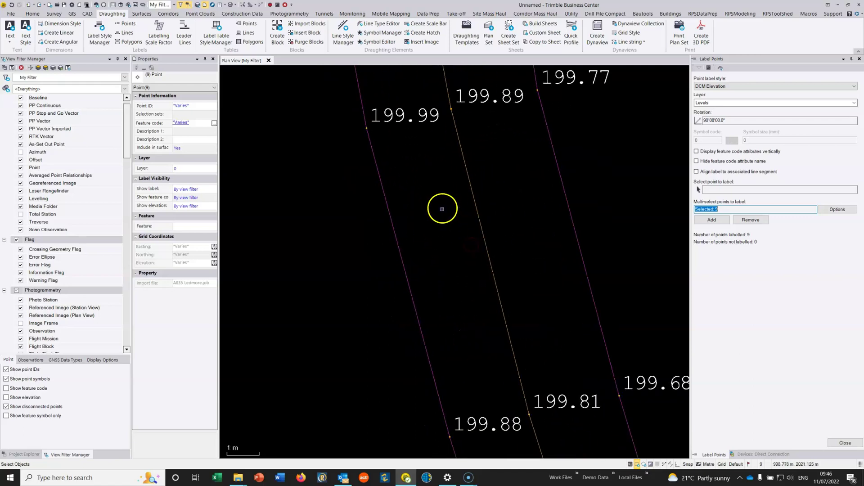
middle_click_drag(405, 145, 455, 271)
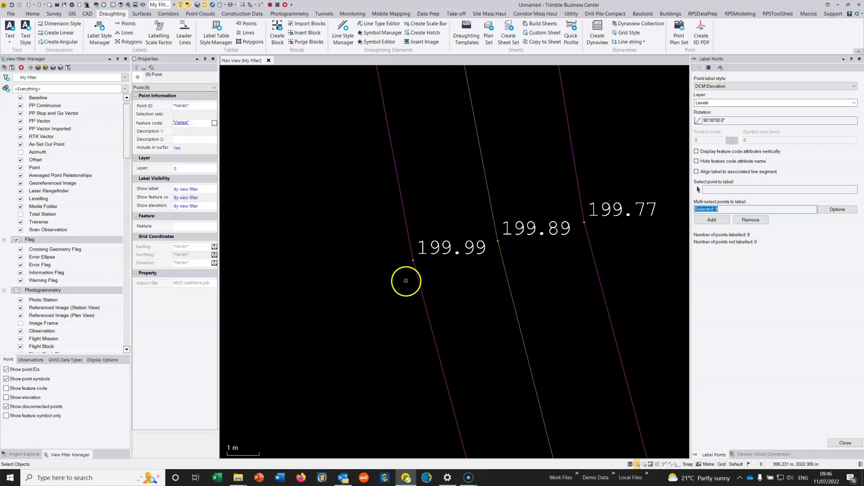
scroll(401, 222, "down", 3)
middle_click_drag(401, 222, 411, 263)
scroll(406, 196, "down", 3)
middle_click_drag(407, 195, 408, 230)
middle_click_drag(410, 301, 426, 217)
scroll(464, 245, "up", 2)
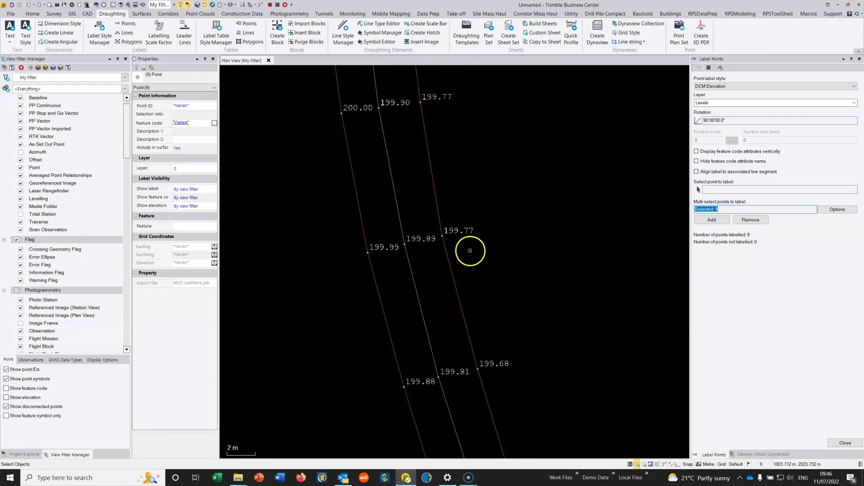
Step: Clear the point selection at the linework gap between points 132 and 200, and finish point labelling
scroll(432, 185, "down", 3)
scroll(432, 185, "down", 3)
middle_click_drag(423, 127, 445, 261)
middle_click_drag(446, 178, 427, 319)
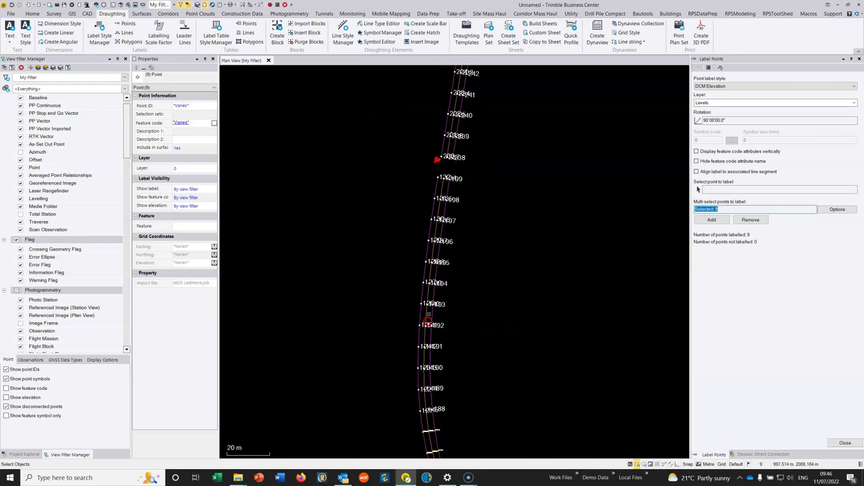
scroll(440, 162, "up", 3)
middle_click_drag(439, 161, 384, 216)
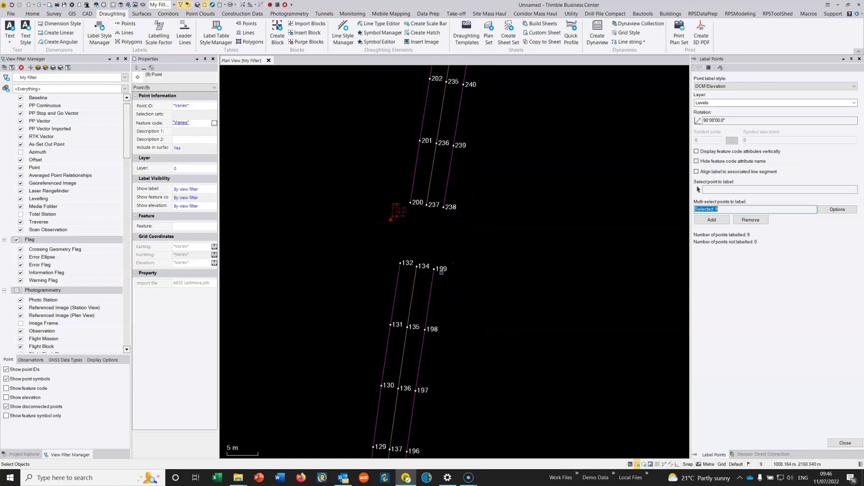
left_click(459, 244)
middle_click_drag(418, 281, 427, 316)
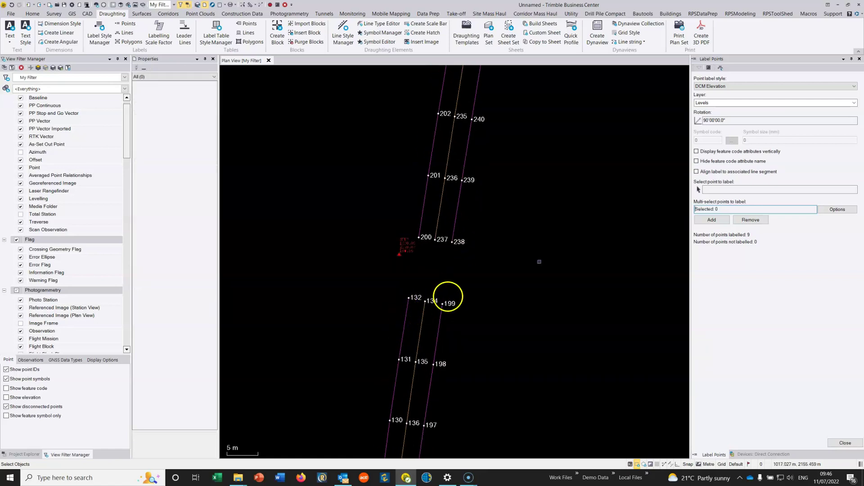
left_click(861, 59)
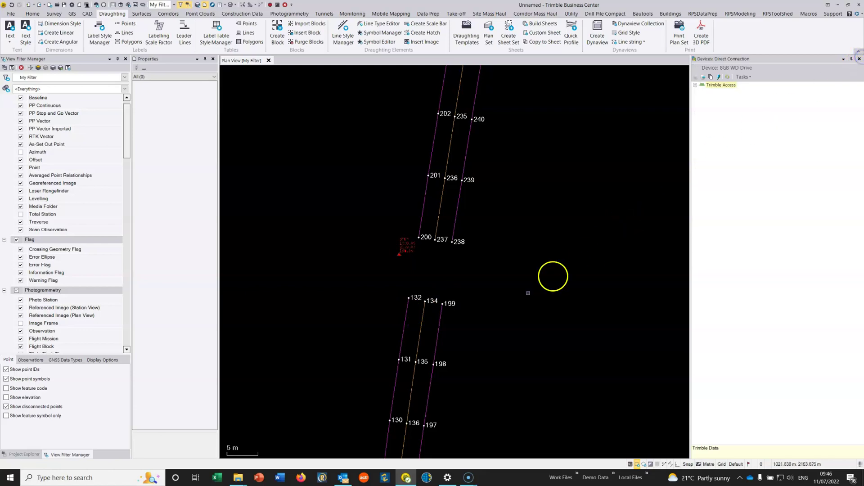
Step: Join the Edge of Carriageway line ending at point 132 to the line starting at point 200, accepting an added segment
left_click(406, 308)
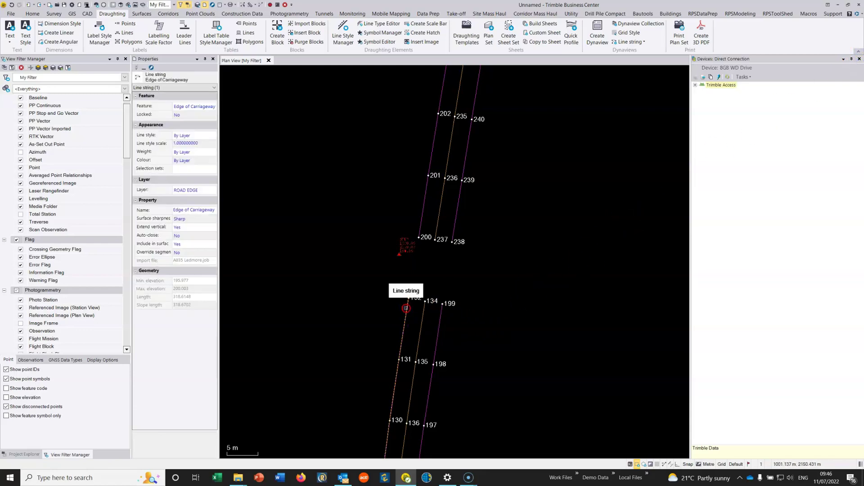
right_click(406, 308)
left_click(427, 195)
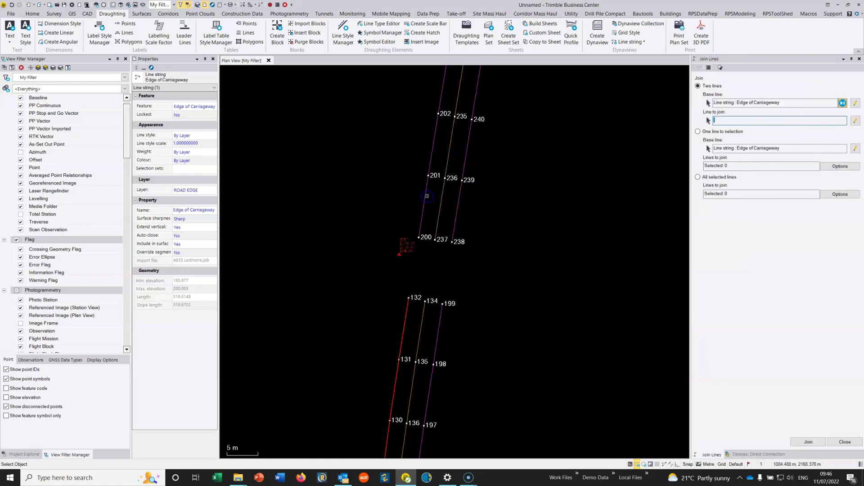
left_click(422, 210)
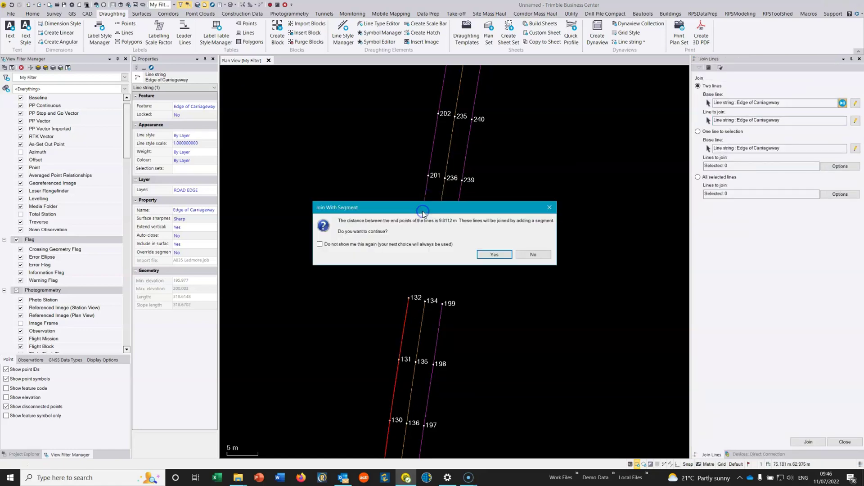
left_click(494, 255)
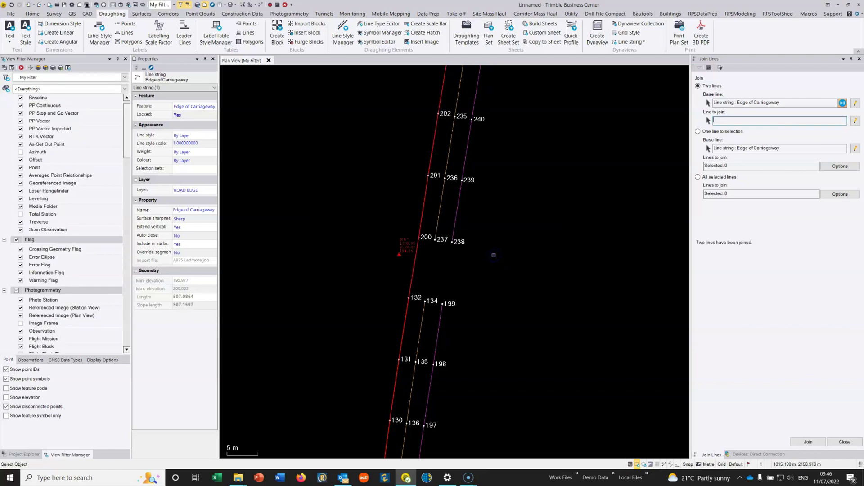
Step: Join the Road CentreLine ending at point 134 to the one starting at point 237, accepting an added segment
left_click(789, 102)
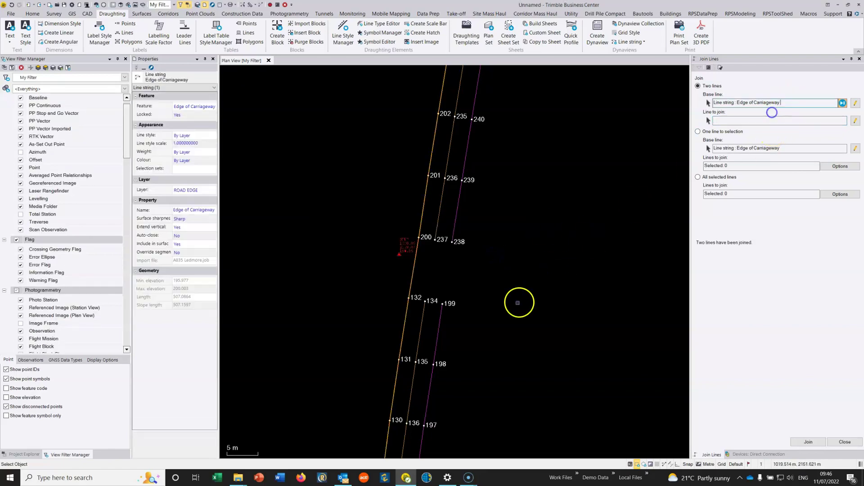
left_click(425, 311)
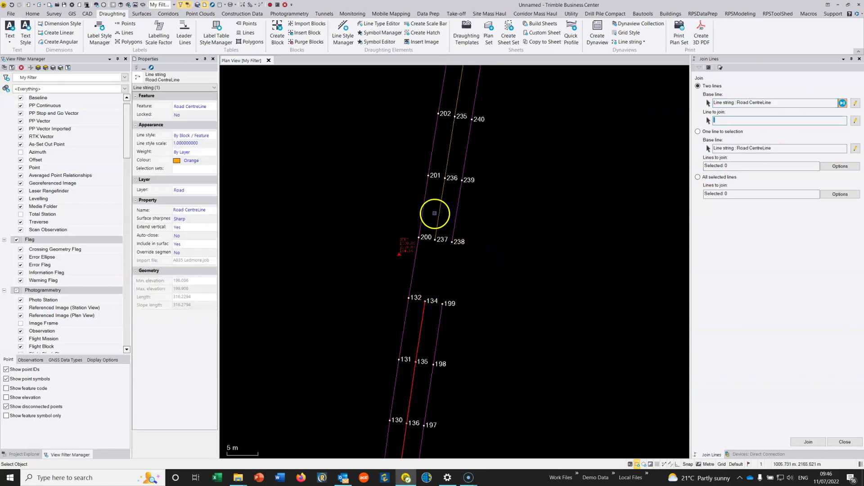
left_click(440, 213)
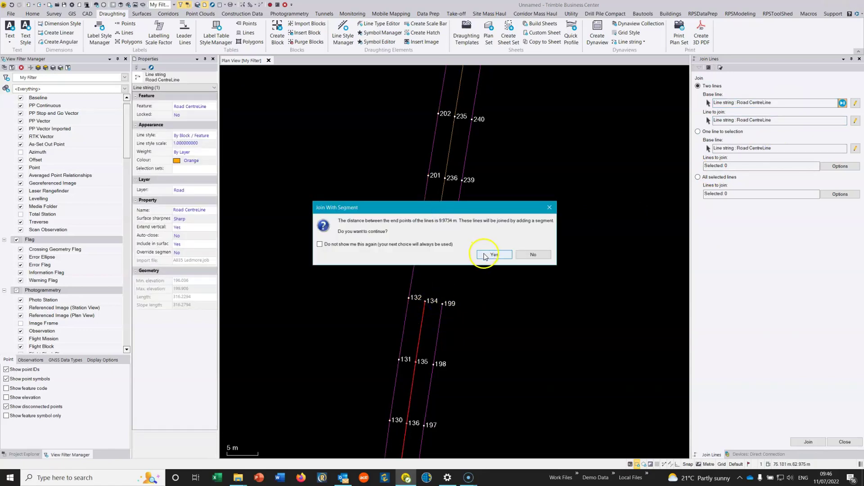
left_click(494, 254)
Step: Join the Edge of Carriageway line ending at point 199 to the line starting at point 238, accepting an added segment
left_click(783, 103)
left_click(443, 312)
left_click(450, 229)
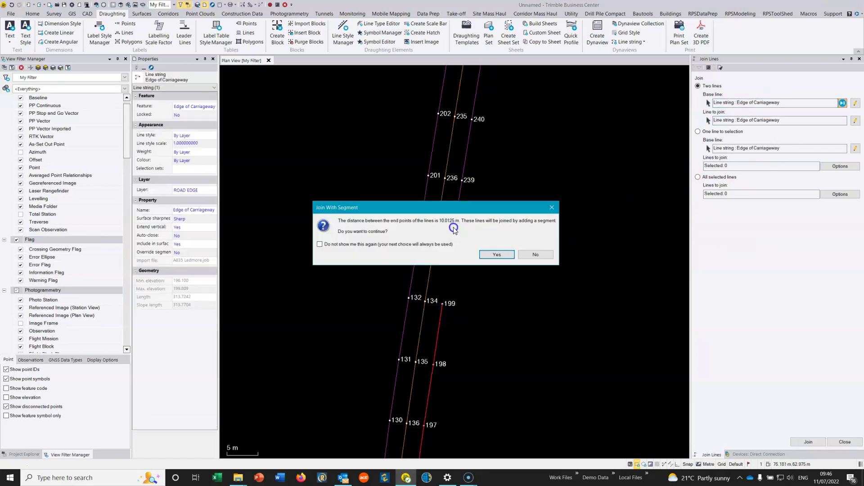
left_click(494, 255)
Step: Examine the road lines down to their southern end at points 100, 166 and 167, finish joining lines and clear the selection
scroll(450, 306, "down", 3)
scroll(462, 227, "up", 3)
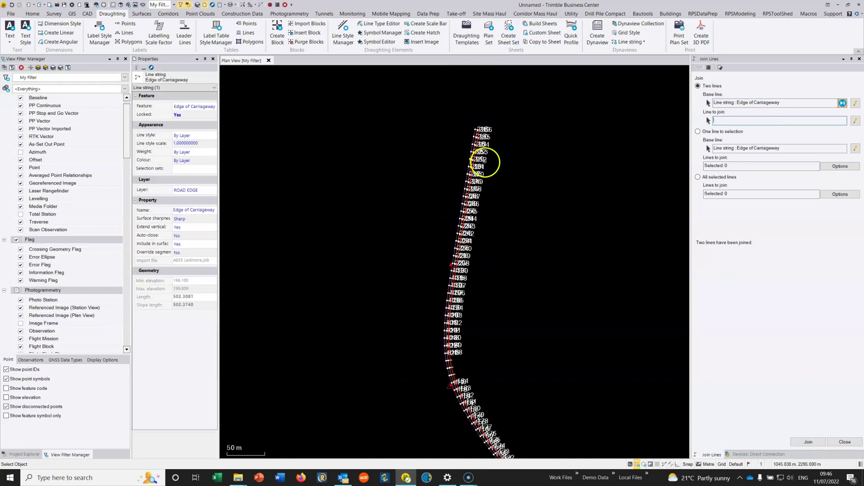
middle_click_drag(428, 333, 411, 154)
middle_click_drag(405, 376, 392, 153)
middle_click_drag(357, 422, 439, 160)
middle_click_drag(388, 393, 431, 174)
mouse_move(388, 414)
middle_mouse_down()
mouse_move(437, 149)
mouse_move(440, 158)
middle_mouse_up()
middle_click_drag(430, 414, 391, 155)
mouse_move(495, 421)
middle_mouse_down()
mouse_move(450, 323)
mouse_move(377, 211)
middle_mouse_up()
middle_click_drag(485, 404, 359, 212)
middle_click_drag(492, 401, 345, 208)
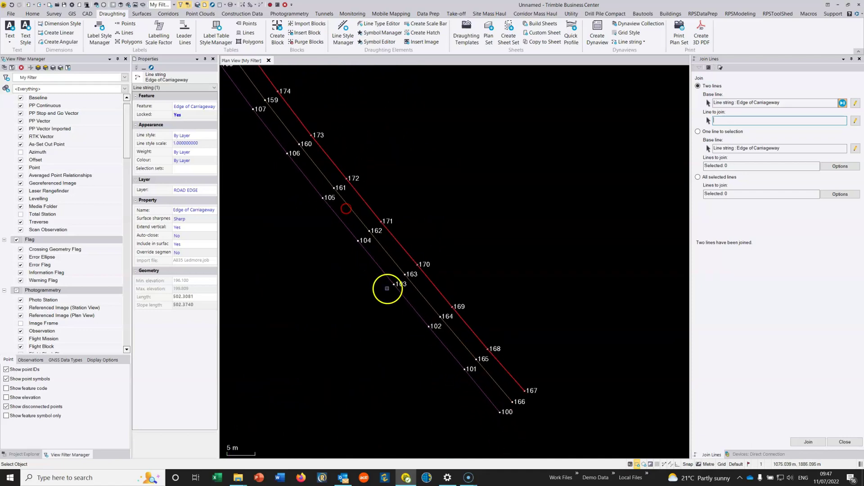
left_click(860, 59)
scroll(367, 169, "down", 5)
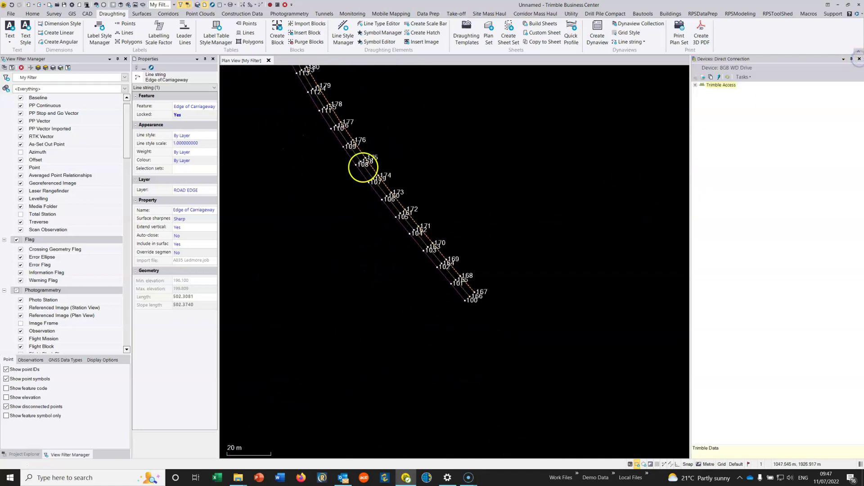
left_click(498, 219)
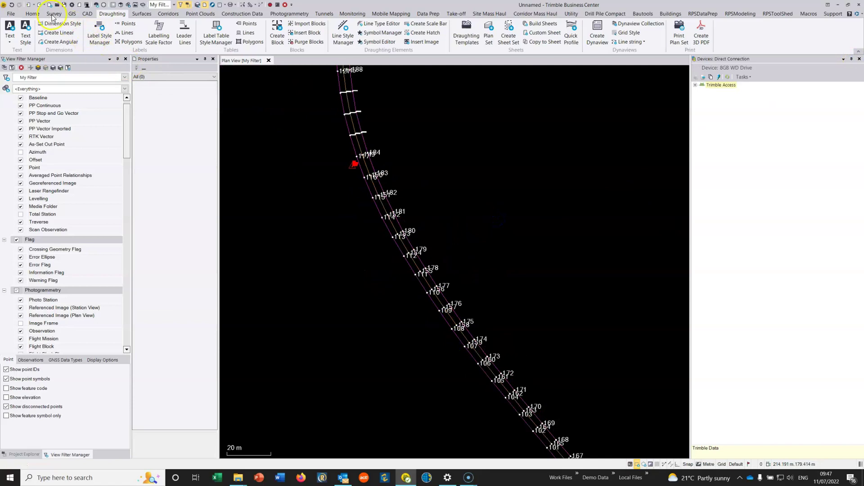
Step: Create a surface named OGL from all the survey objects, check its triangles around STN1 and finish surface creation
left_click(142, 14)
left_click(15, 28)
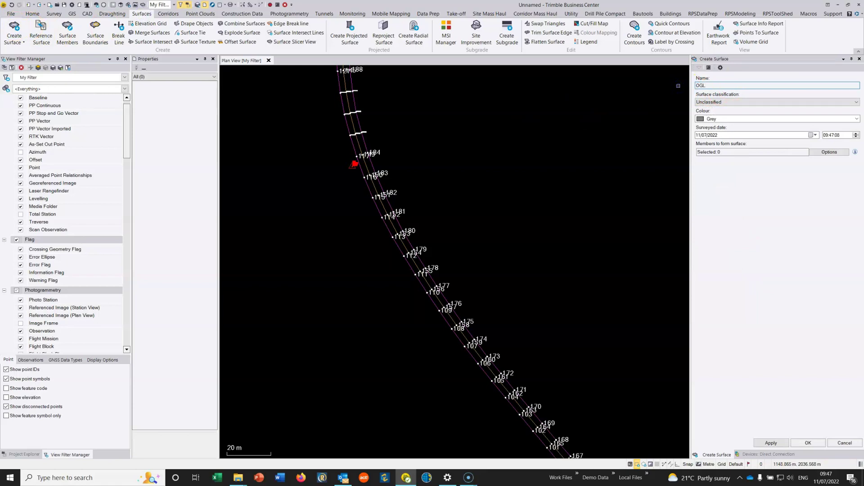
left_click(828, 153)
left_click(814, 162)
scroll(477, 202, "down", 3)
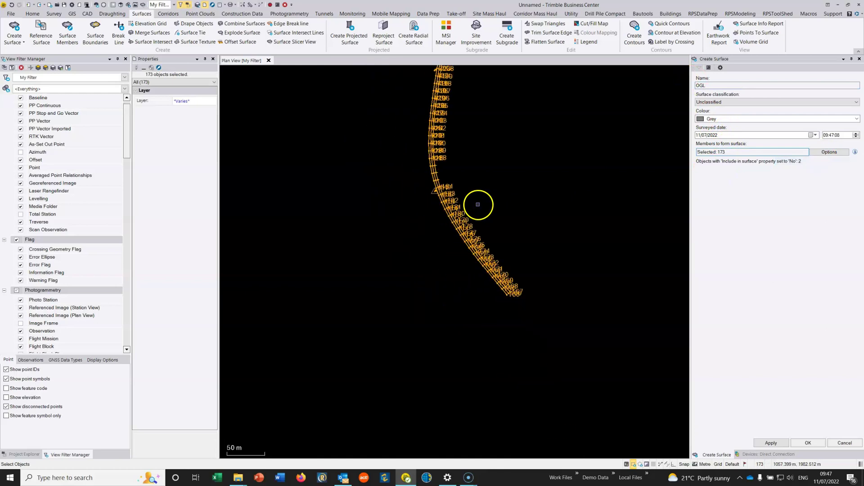
left_click(771, 443)
scroll(438, 189, "up", 3)
scroll(434, 184, "up", 6)
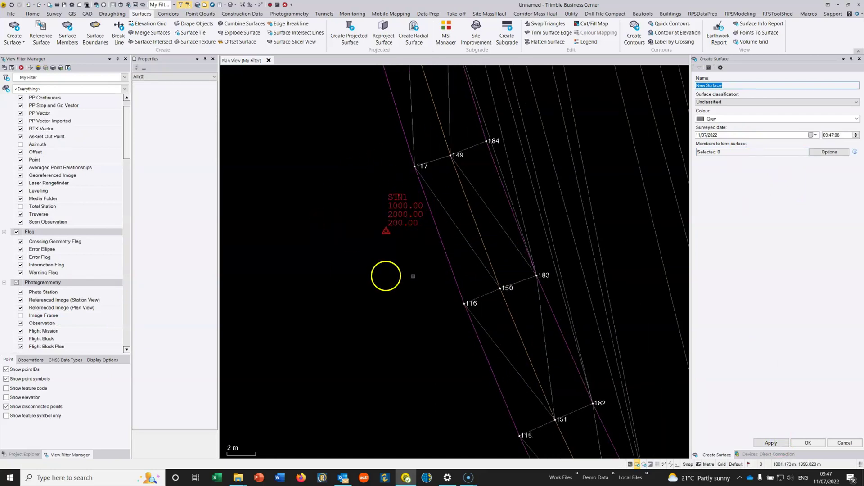
scroll(434, 212, "down", 2)
middle_click_drag(404, 213, 385, 271)
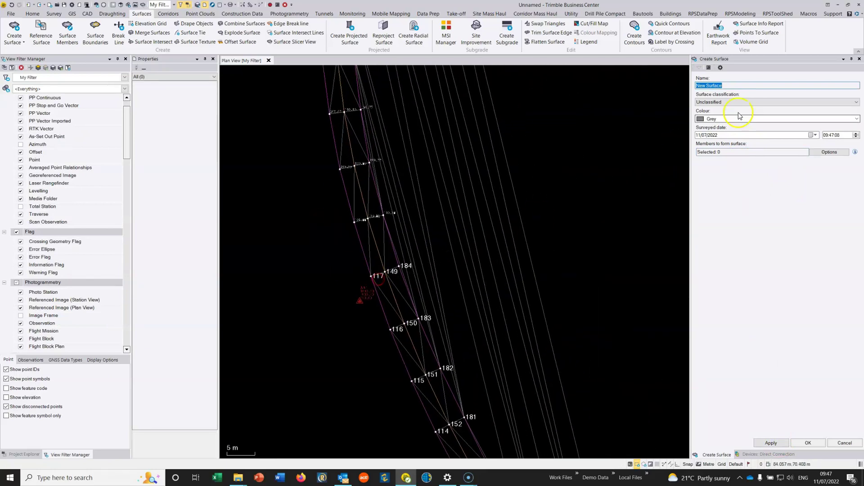
left_click(860, 60)
Step: Set the OGL surface's maximum edge length to 15 m to remove the long triangles outside the road
middle_click_drag(373, 165, 391, 218)
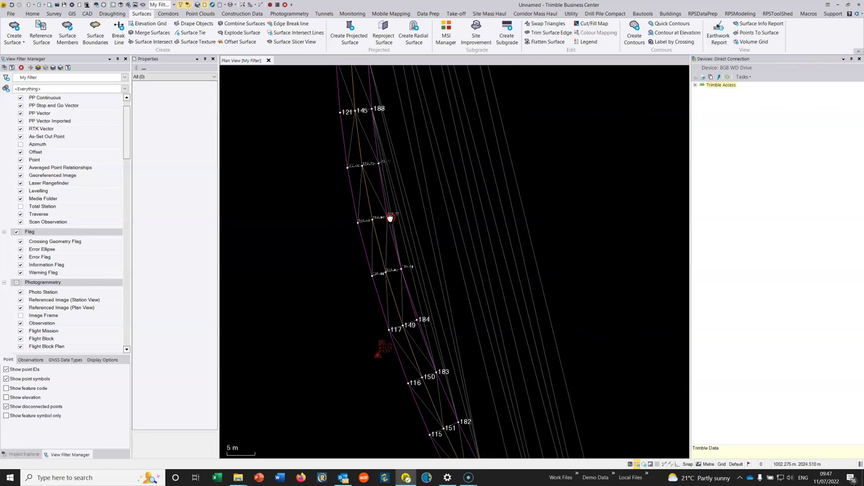
left_click(400, 190)
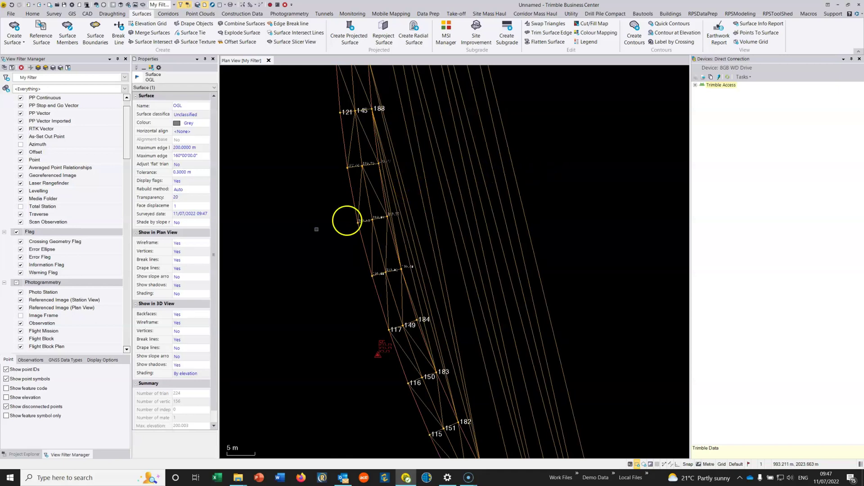
left_click_drag(219, 141, 243, 135)
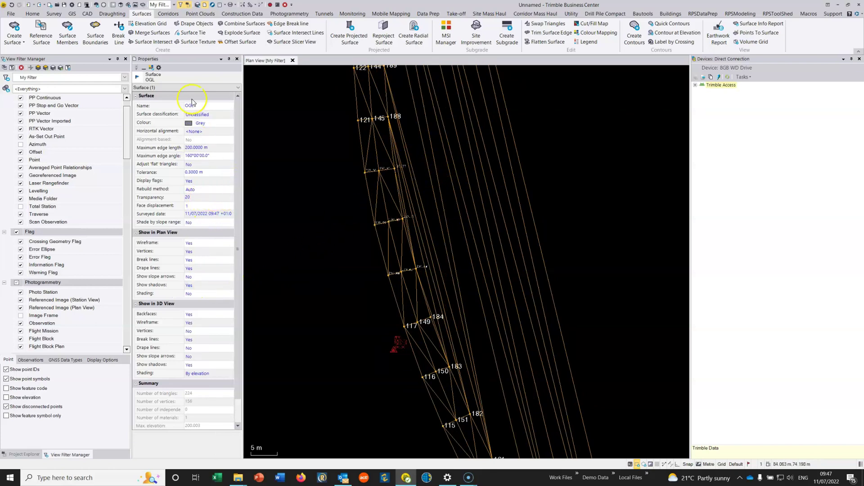
left_click(240, 149)
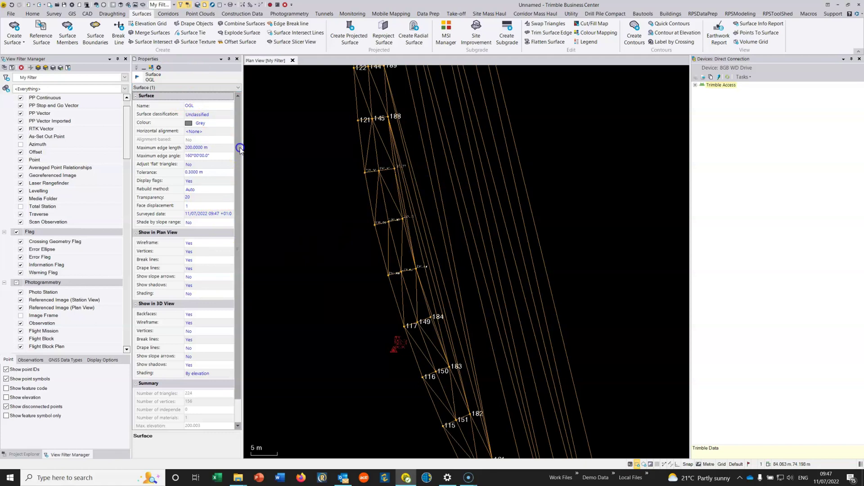
left_click(206, 148)
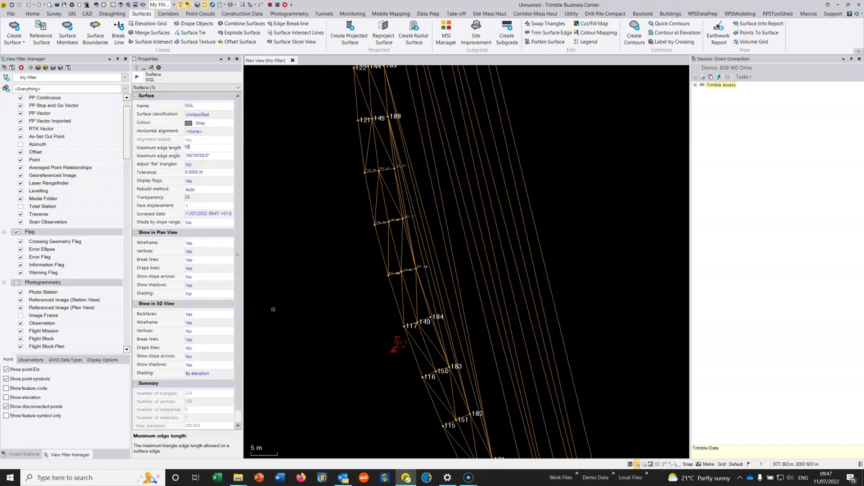
Step: Examine the OGL surface's trimmed triangles along the road up to its northern end at points 218, 219 and 256
scroll(469, 359, "down", 5)
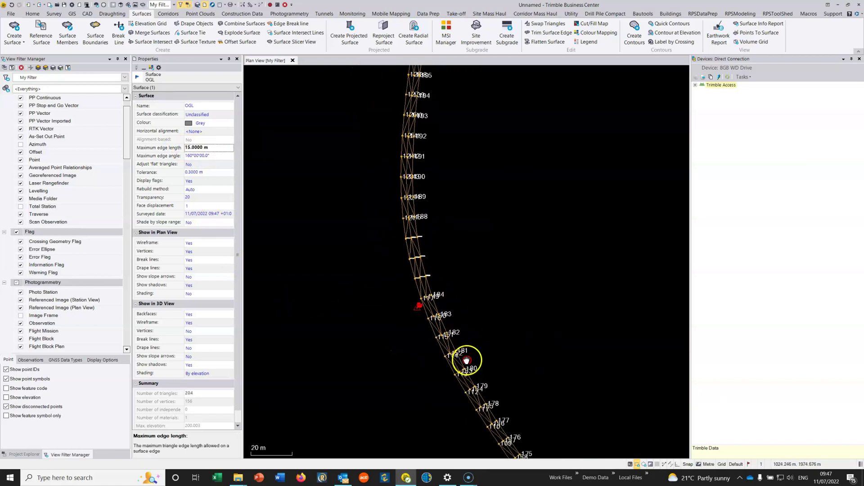
middle_click_drag(501, 346, 439, 321)
scroll(521, 416, "up", 5)
middle_click_drag(339, 199, 518, 431)
middle_click_drag(357, 215, 380, 247)
middle_click_drag(414, 179, 472, 421)
middle_click_drag(498, 94, 490, 376)
middle_click_drag(535, 116, 488, 384)
middle_click_drag(519, 127, 491, 378)
middle_click_drag(527, 95, 461, 391)
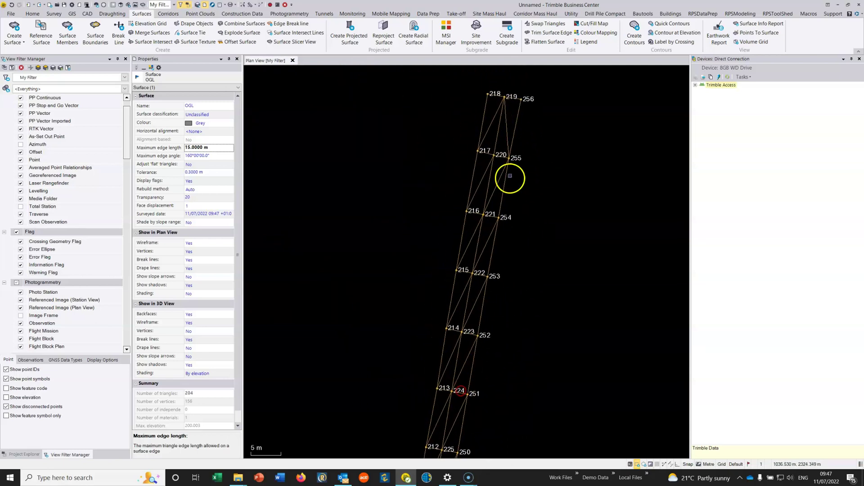
middle_click_drag(509, 176, 465, 134)
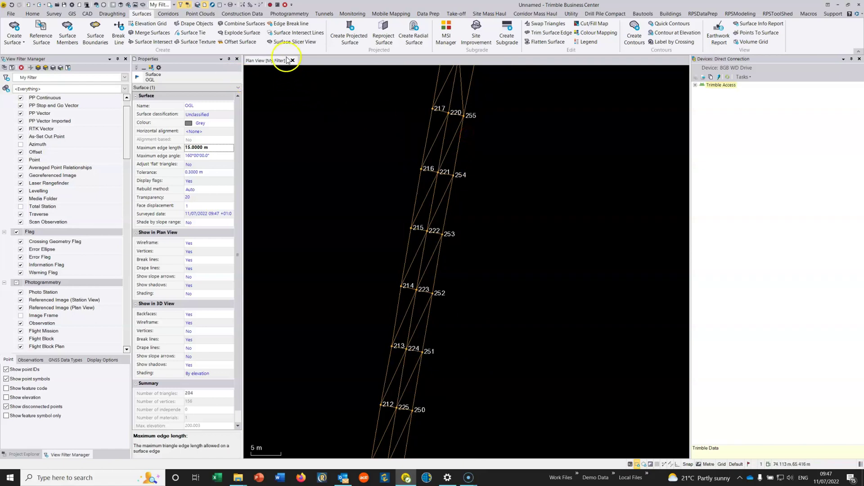
Step: Open a surface slicer view and slice the OGL surface across the road between points 217 and 216 and near point 213
left_click(291, 42)
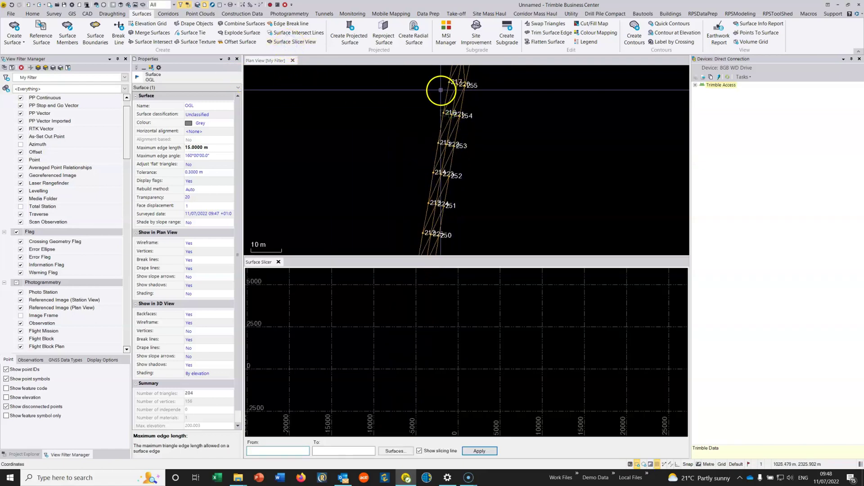
left_click(474, 98)
left_click(475, 97)
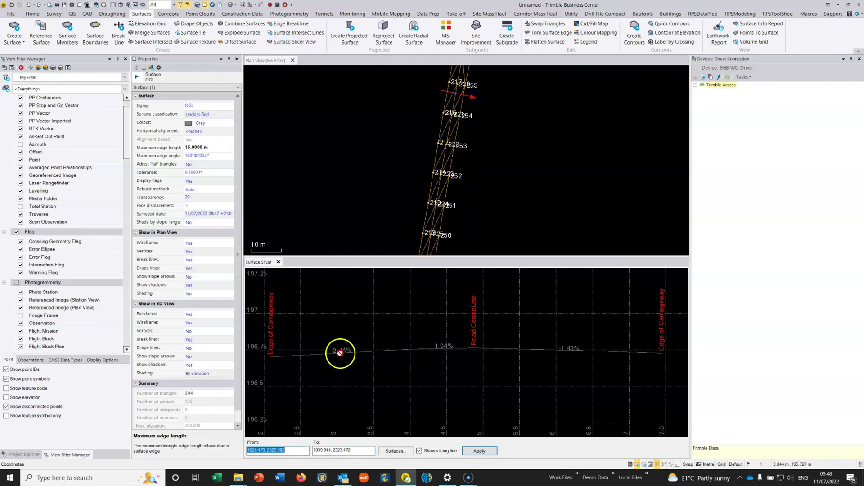
left_click(400, 213)
left_click(462, 226)
Step: Slice the surface across the road midway along the northern stretch and between points 132 and 131
middle_click_drag(464, 254, 453, 106)
left_click(377, 186)
left_click(444, 197)
middle_click_drag(408, 202, 450, 56)
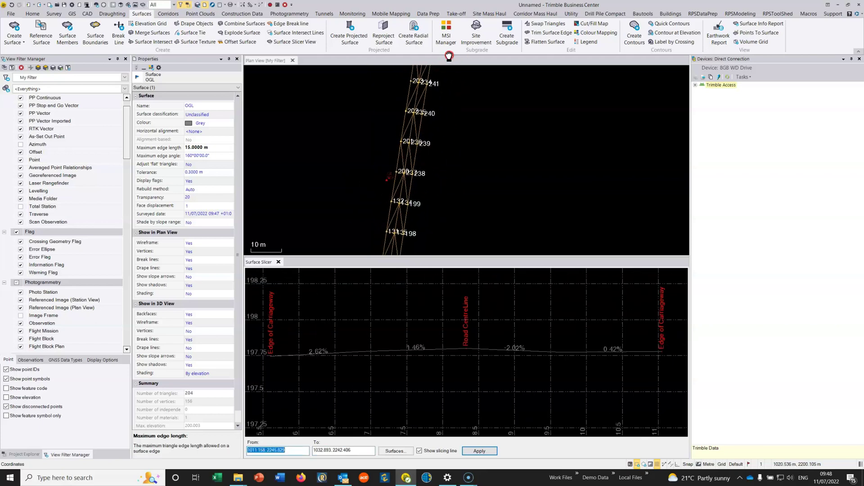
left_click(378, 215)
left_click(420, 220)
Step: Slice the surface across the road bend just south of points 121, 145 and 188
middle_click_drag(418, 229, 449, 96)
middle_click_drag(416, 212, 428, 81)
scroll(417, 174, "down", 3)
scroll(417, 198, "up", 6)
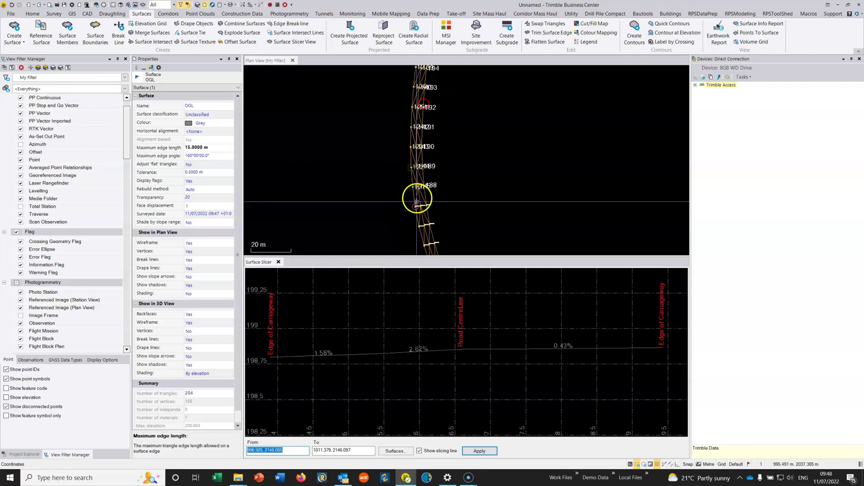
left_click(357, 189)
left_click(493, 178)
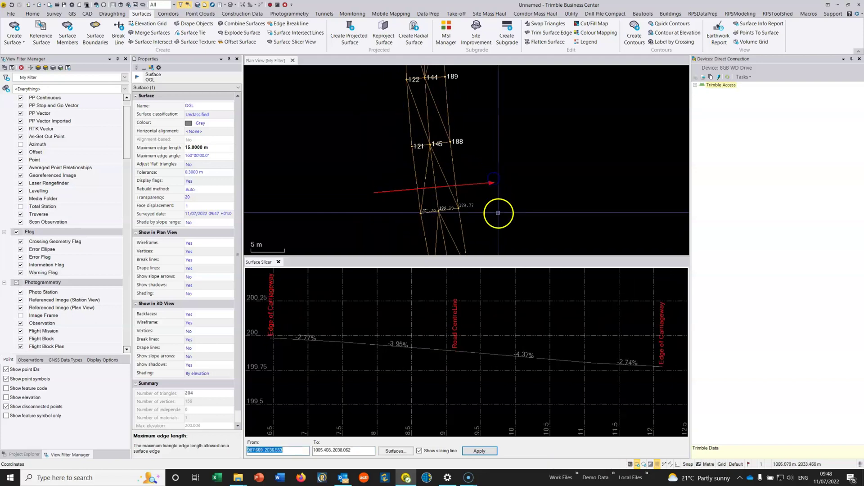
Step: Slice the surface across the road's southern end between points 101 and 100, and close the slicer view
scroll(463, 158, "down", 3)
middle_click_drag(464, 158, 427, 81)
scroll(427, 81, "down", 1)
scroll(459, 135, "up", 1)
middle_click_drag(529, 232, 446, 119)
middle_click_drag(480, 198, 413, 124)
left_click(443, 181)
left_click(476, 159)
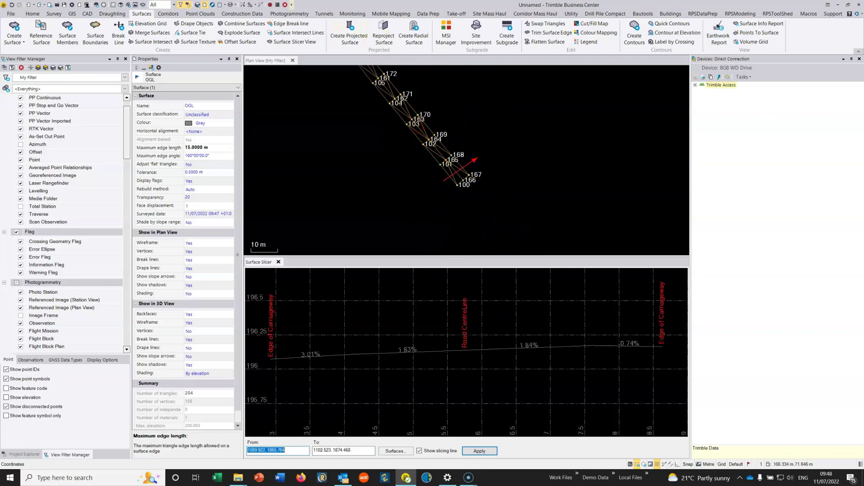
left_click(278, 262)
Step: Open a 3D view of the OGL surface, raise the vertical exaggeration to 3.0 and examine the road from several angles
left_click(120, 6)
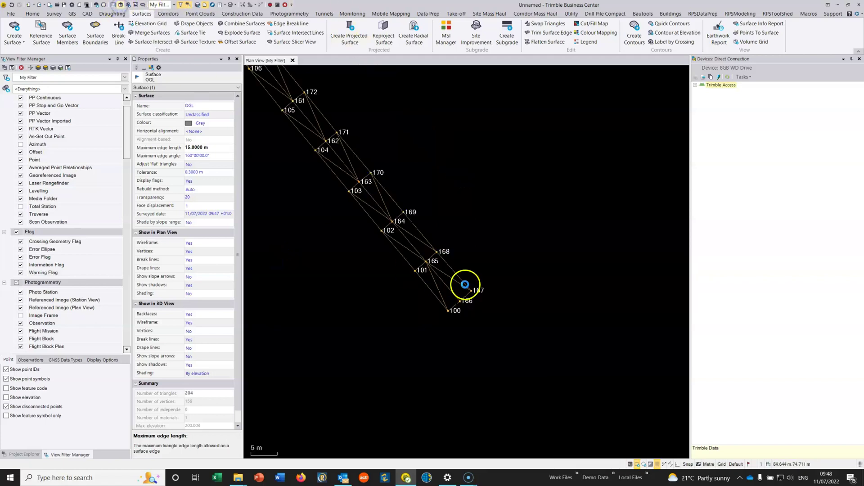
middle_click_drag(428, 302, 465, 236)
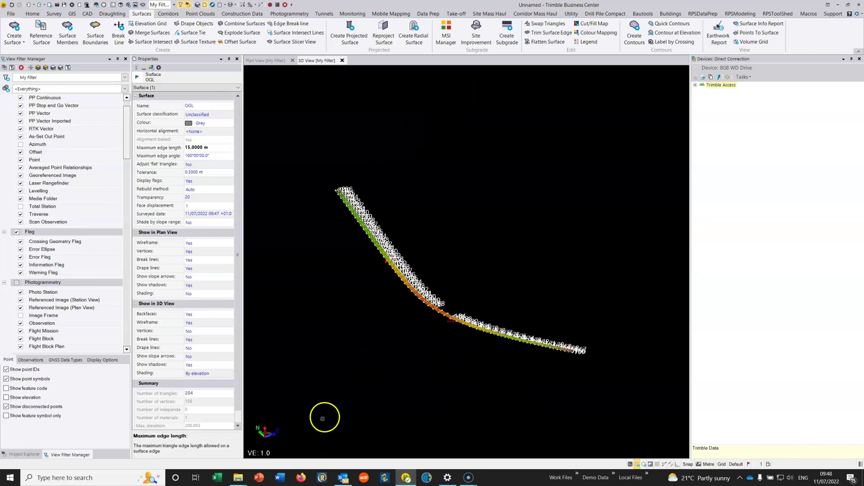
scroll(320, 417, "up", 5, "shift")
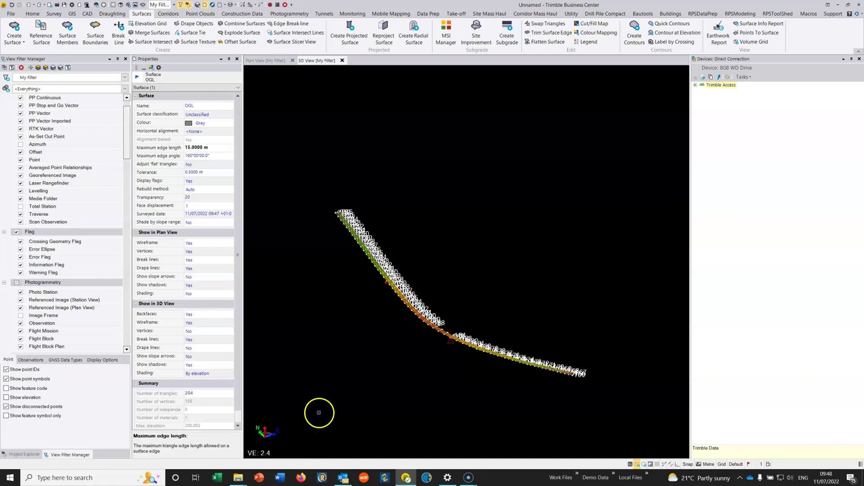
scroll(263, 439, "up", 3, "shift")
scroll(391, 319, "up", 10)
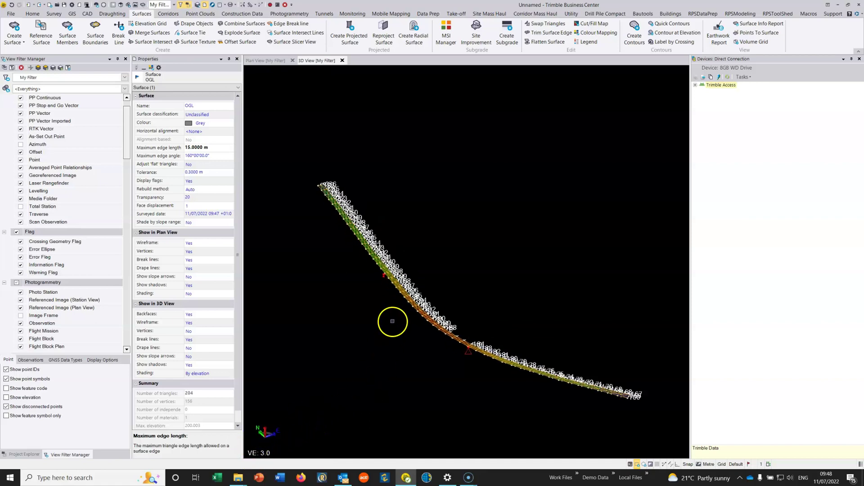
middle_click_drag(418, 188, 522, 367)
right_click_drag(482, 269, 489, 232)
middle_click_drag(581, 290, 376, 199)
scroll(541, 256, "down", 3)
middle_click_drag(553, 257, 420, 233)
right_click_drag(564, 266, 519, 277)
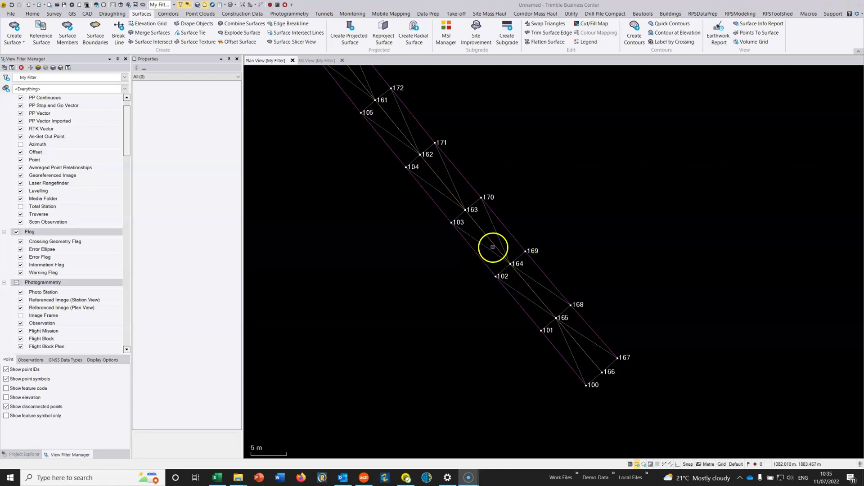
Step: Select the Road CentreLine line string and set up its export in DWG format with the file name CL.dwg
middle_click_drag(448, 220, 468, 262)
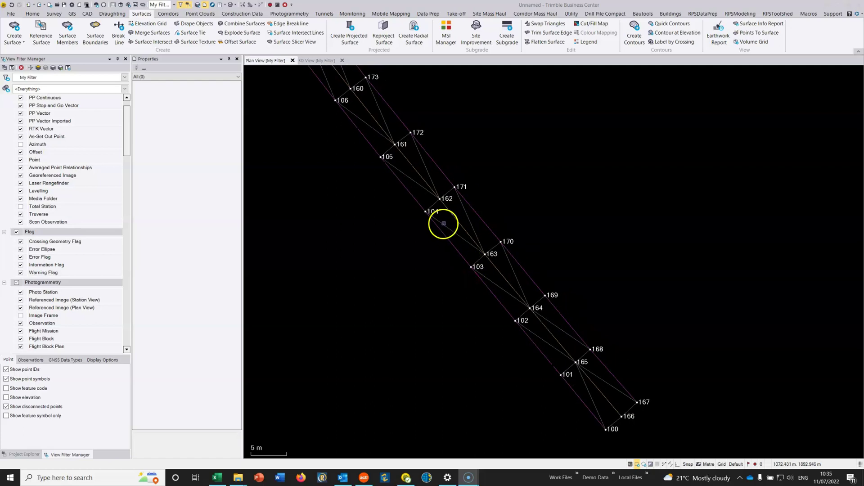
mouse_move(453, 222)
left_click(471, 235)
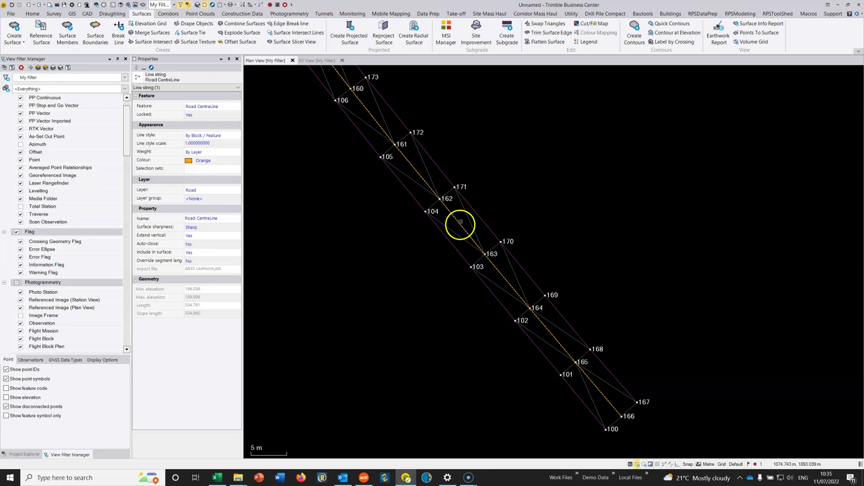
left_click(35, 15)
left_click(35, 31)
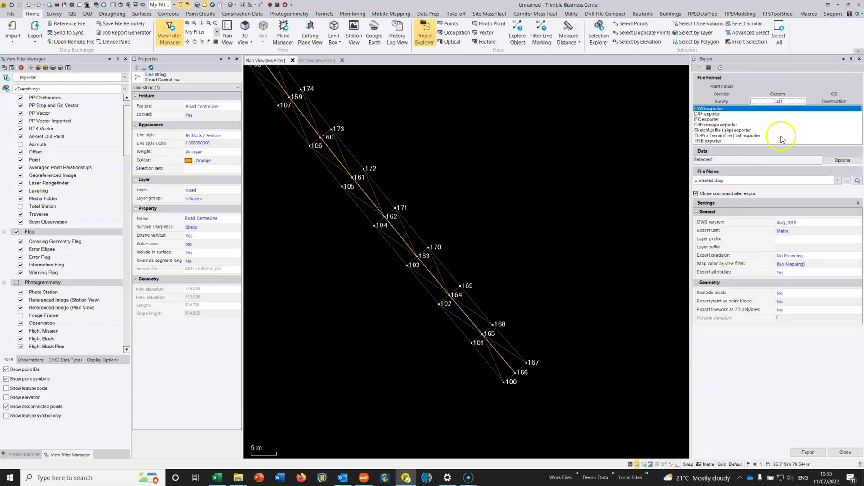
double_click(711, 179)
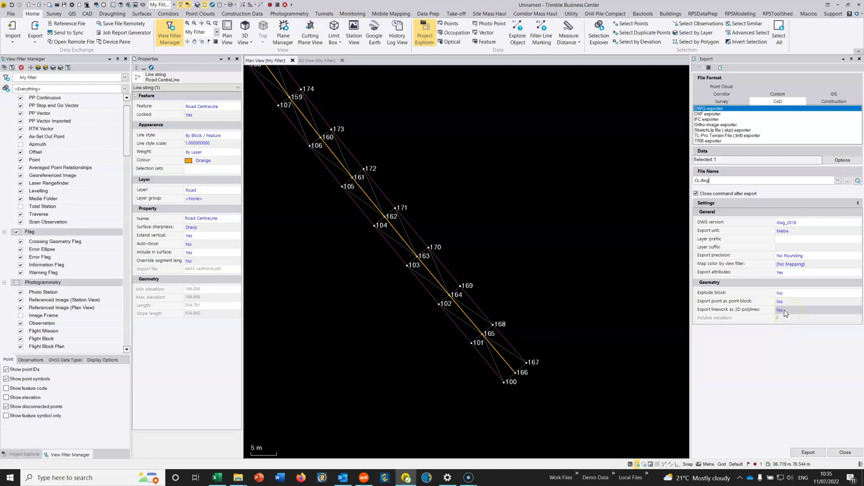
Step: Set the DATA (D:) drive as the location for CL.dwg and export the centreline, replacing the existing file
left_click(846, 181)
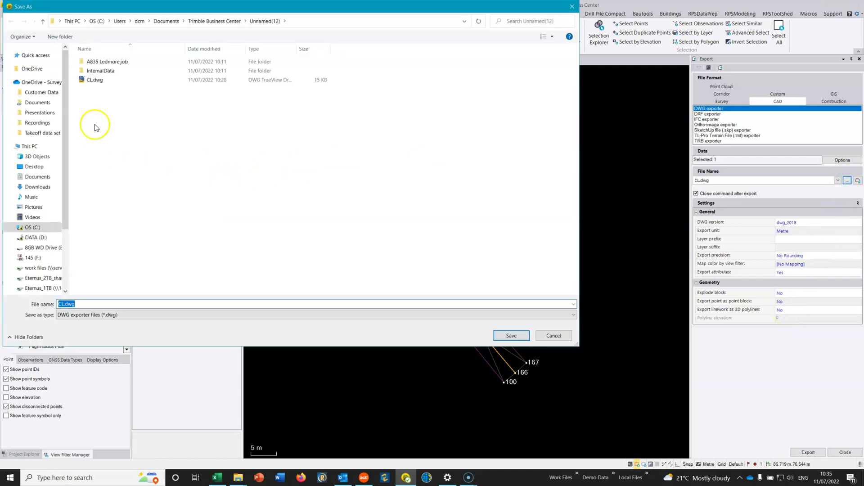
left_click(39, 237)
left_click(509, 336)
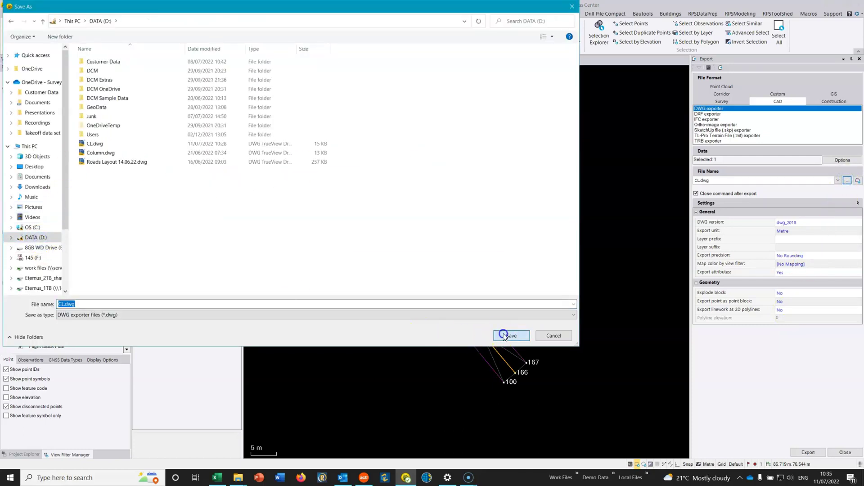
left_click(452, 239)
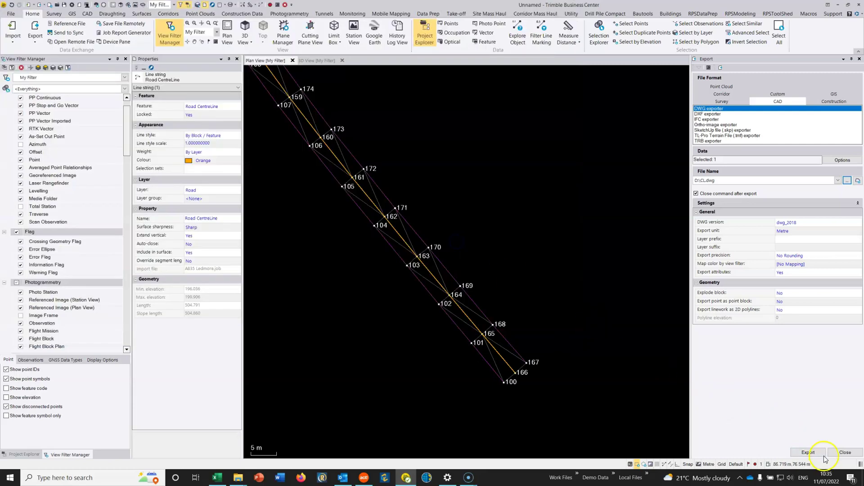
left_click(809, 452)
left_click(434, 248)
left_click(356, 362)
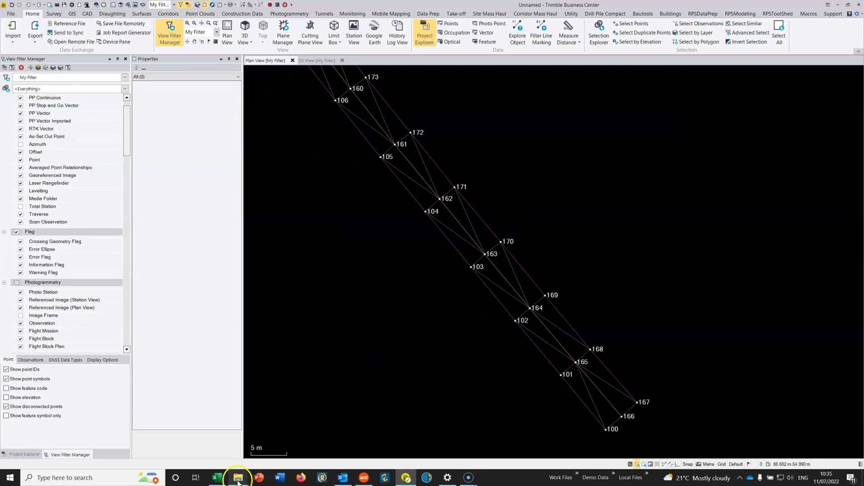
Step: Import CL.dwg from the DATA (D:) drive into the plan view of the project
mouse_move(238, 478)
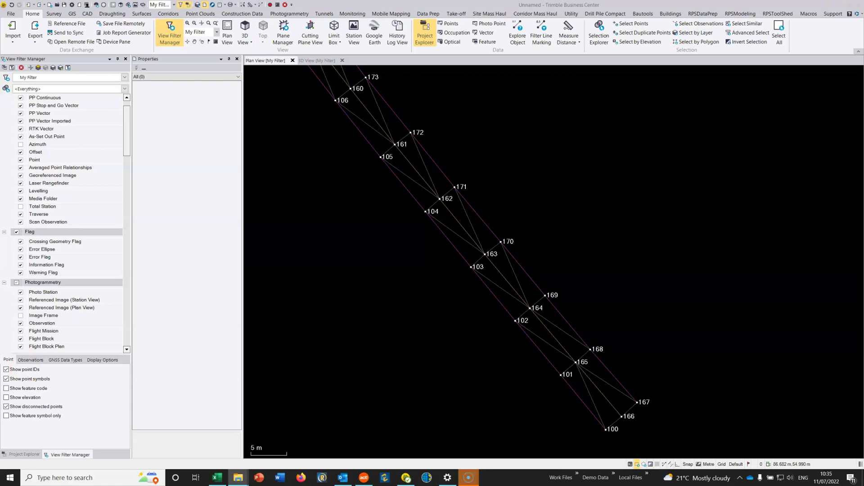
left_click_drag(0, 108, 229, 156)
left_click_drag(139, 339, 708, 228)
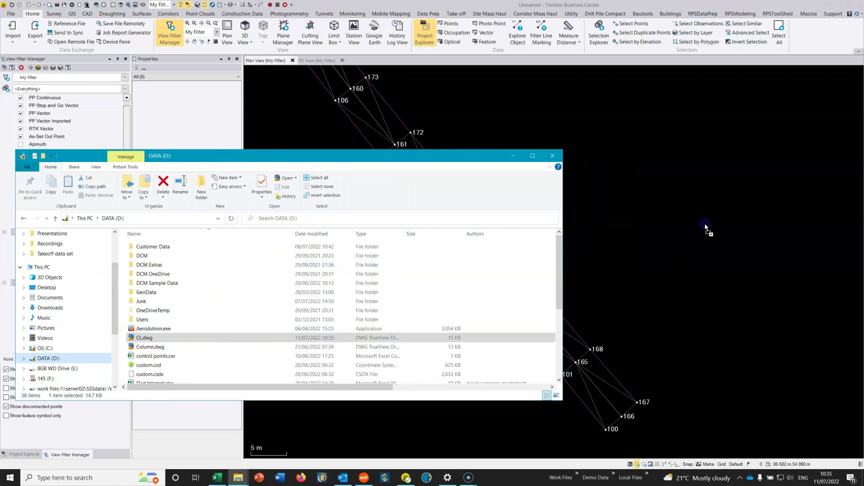
left_click(515, 157)
Step: Select the imported Road CentreLine CAD 3D polyline near point 166 and assign it to a new layer named New CL
scroll(458, 285, "up", 8)
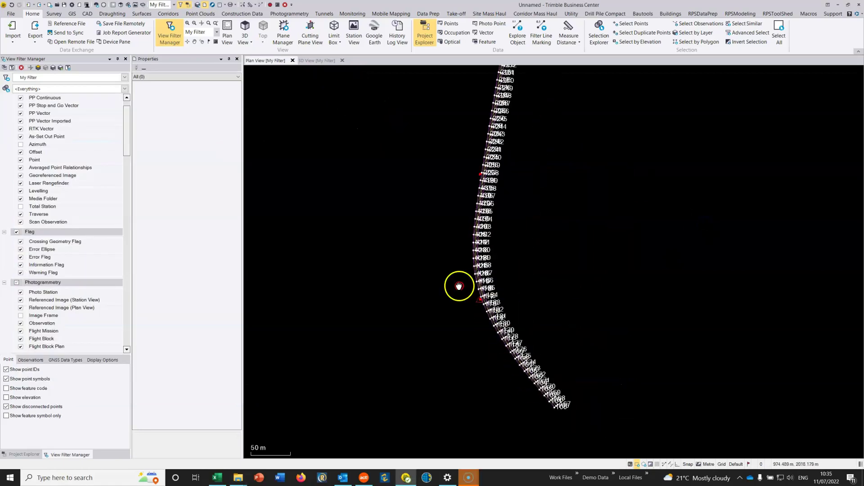
scroll(556, 307, "up", 1)
middle_click_drag(612, 316, 425, 275)
middle_click_drag(563, 377, 503, 200)
left_click(579, 272)
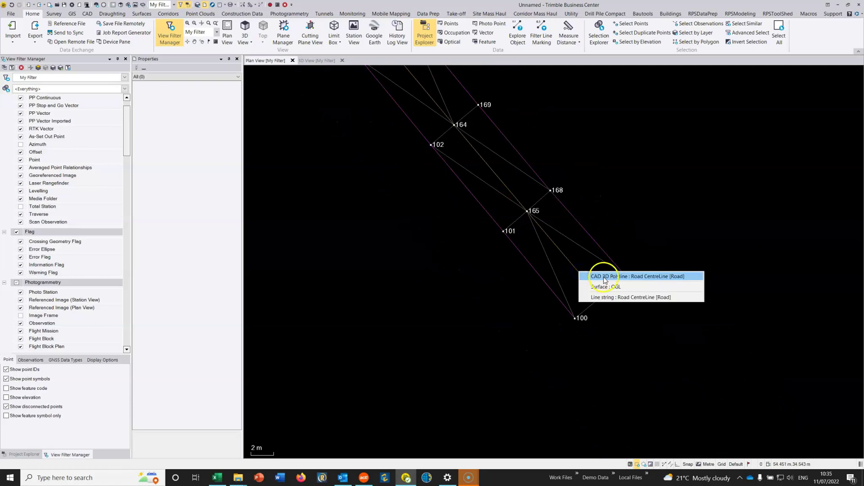
left_click(608, 278)
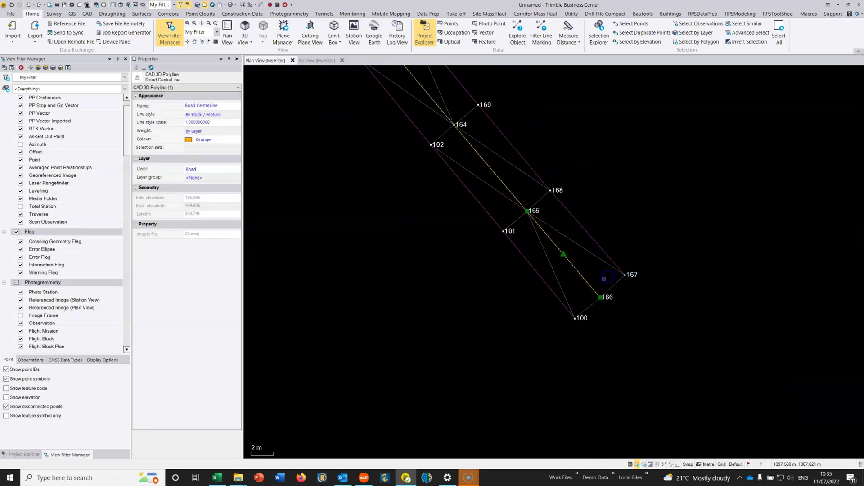
scroll(597, 275, "down", 3)
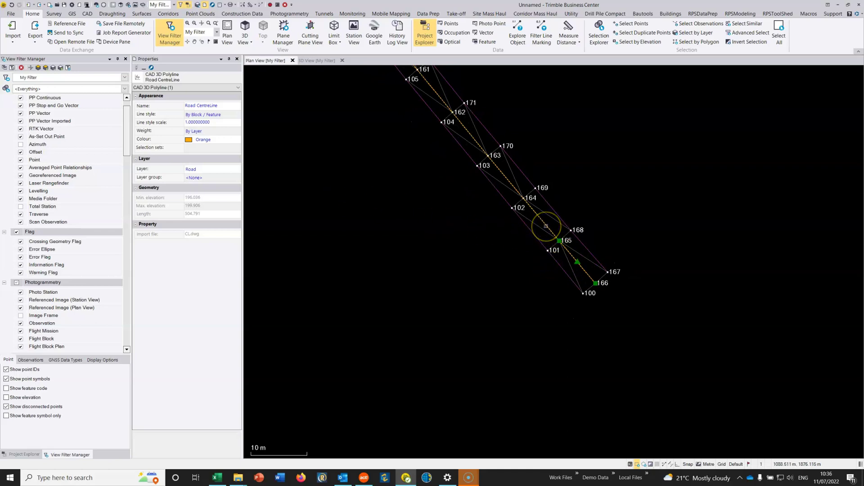
left_click(204, 169)
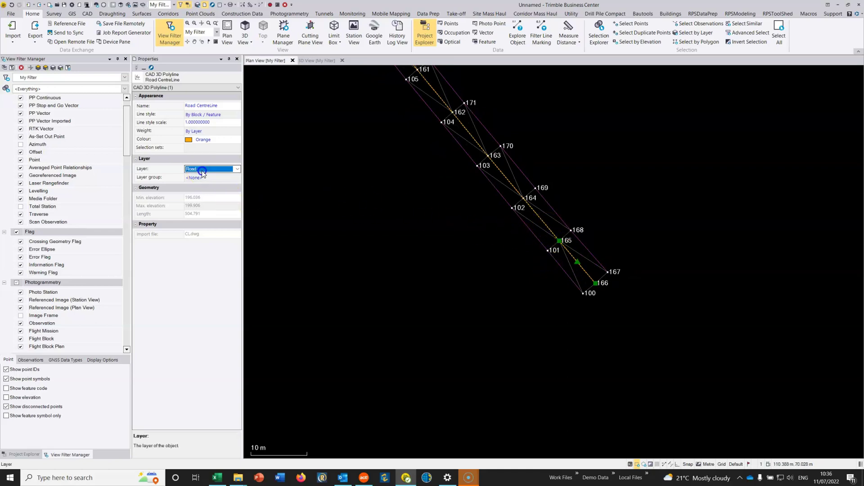
left_click(237, 169)
mouse_move(261, 226)
left_mouse_down()
mouse_move(261, 234)
mouse_move(264, 214)
left_mouse_up()
left_click(208, 212)
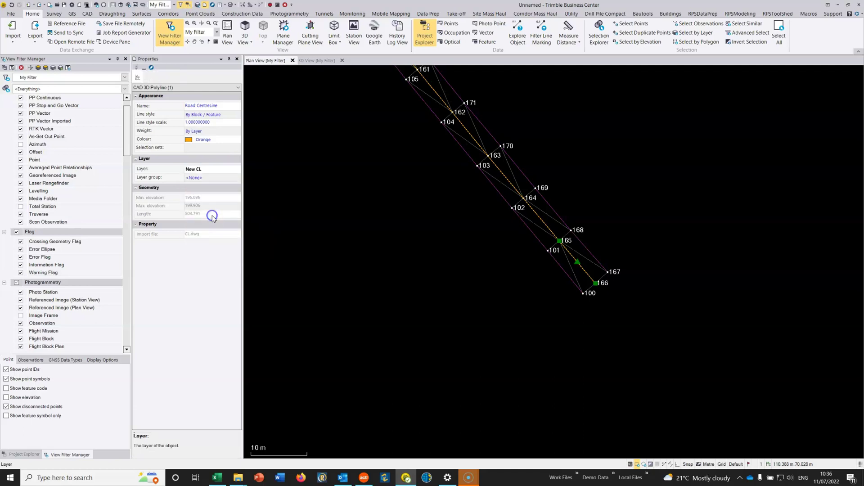
Step: Set the colour of the imported centreline polyline to Green
left_click(215, 140)
left_click(202, 148)
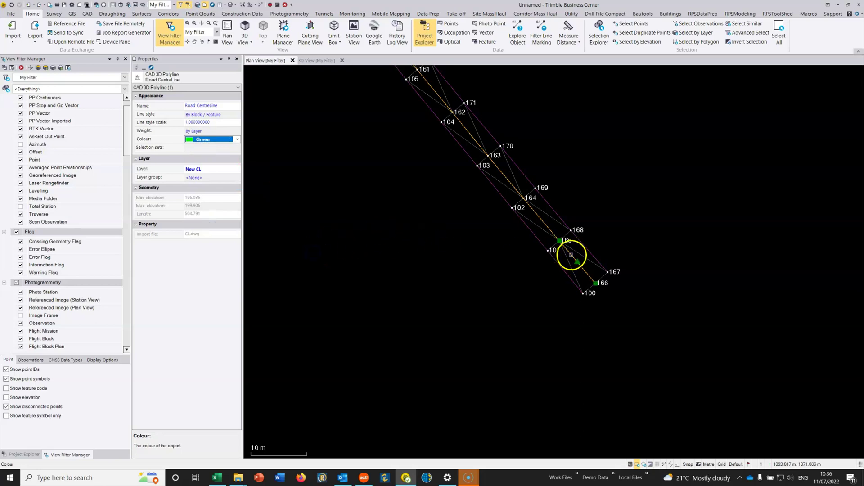
scroll(501, 146, "up", 3)
middle_click_drag(501, 146, 483, 216)
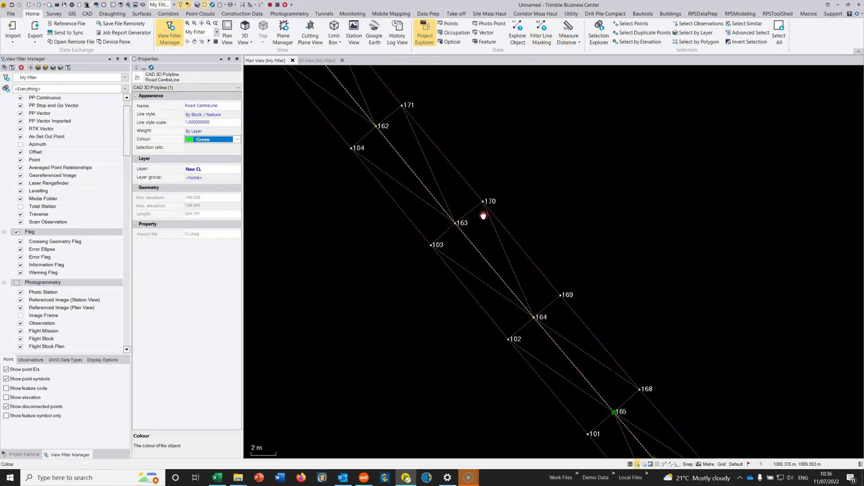
scroll(482, 211, "down", 2)
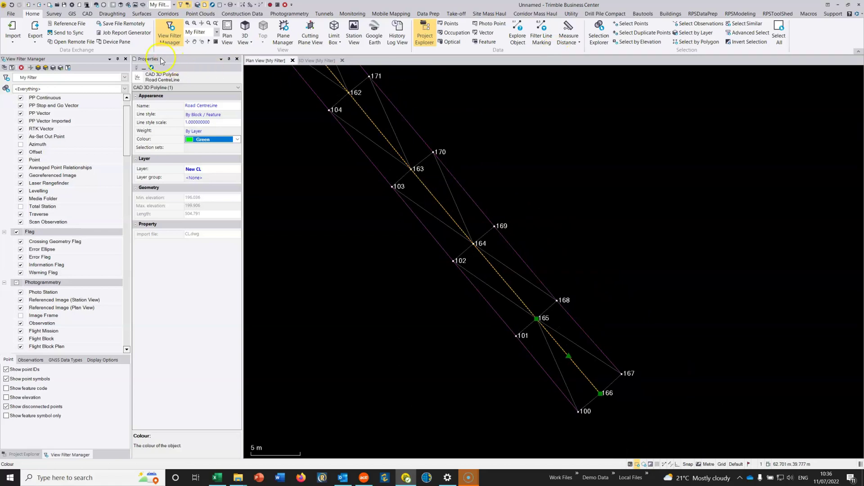
Step: Raise the imported centreline with Change Elevation, using a delta elevation of 0.05 m
left_click(87, 14)
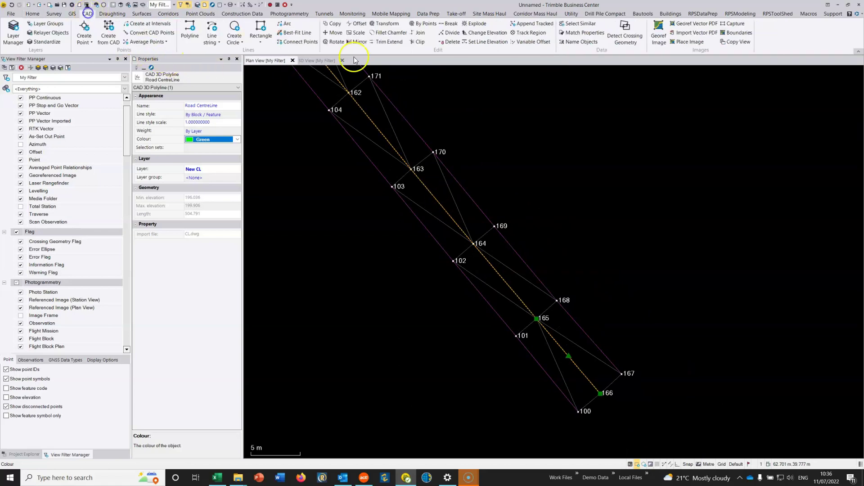
left_click(488, 33)
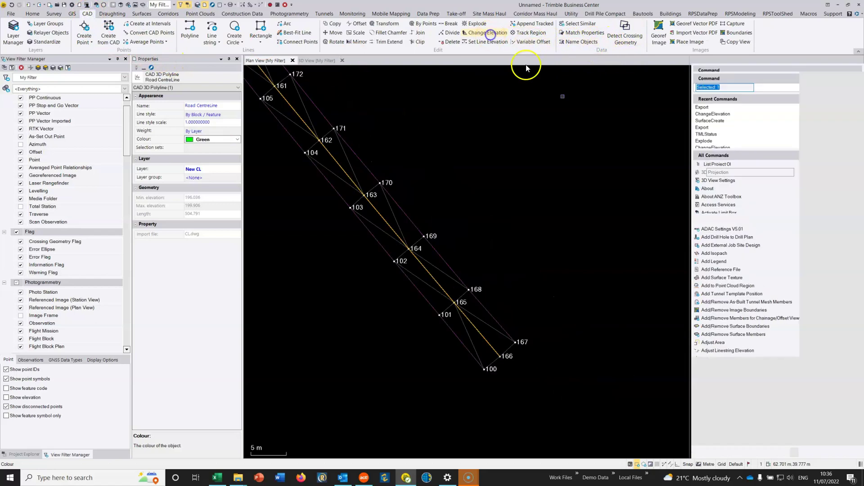
left_click(713, 171)
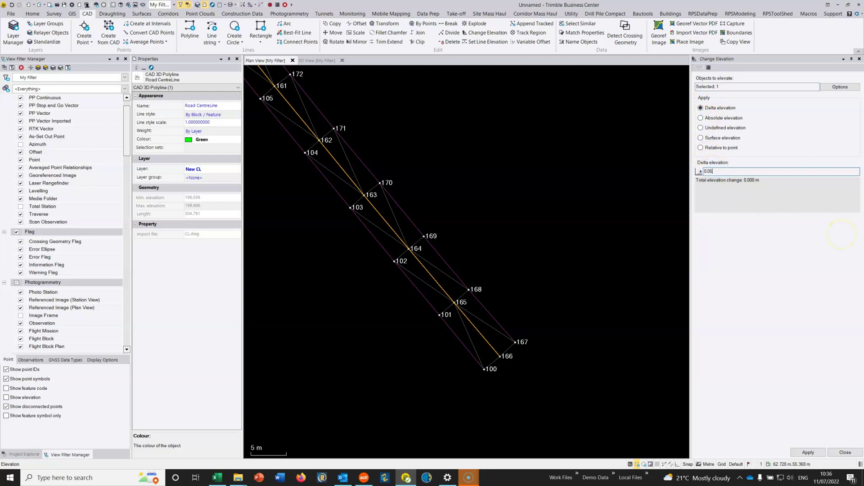
key("Return")
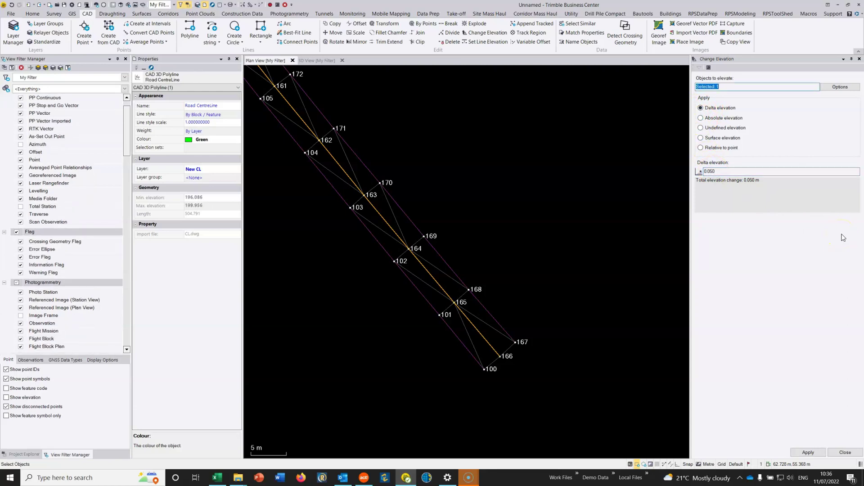
Step: In the 3D view, open the imported centreline near point 166 for editing as a line string
left_click(320, 60)
left_click(517, 234)
middle_click_drag(494, 269, 492, 251)
left_click(503, 253)
right_click(492, 251)
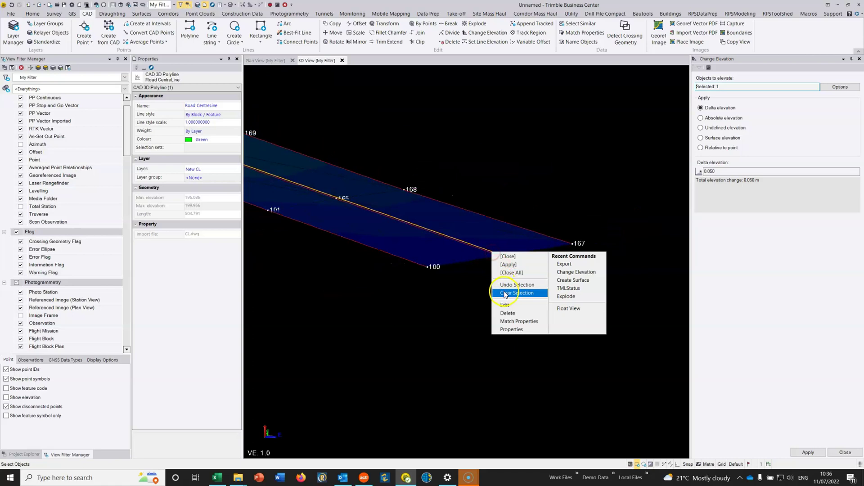
left_click(506, 305)
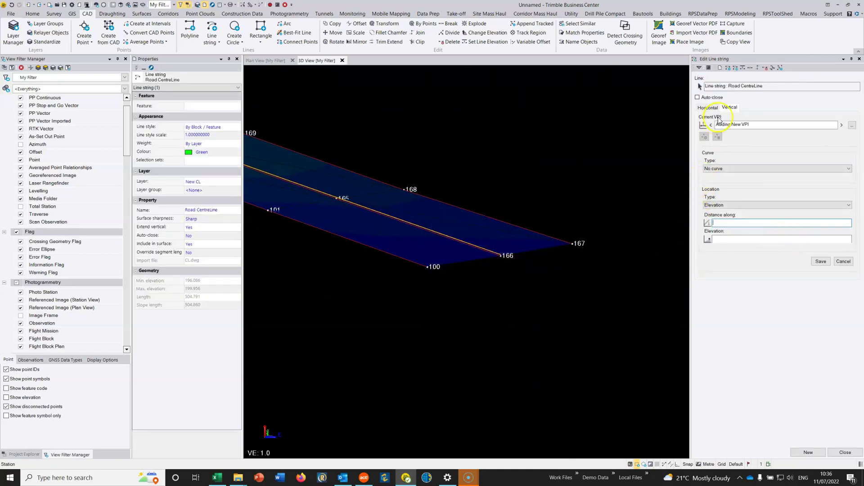
Step: Examine the line string's horizontal segments, with their coordinates and elevations, and its vertical point settings
left_click(709, 108)
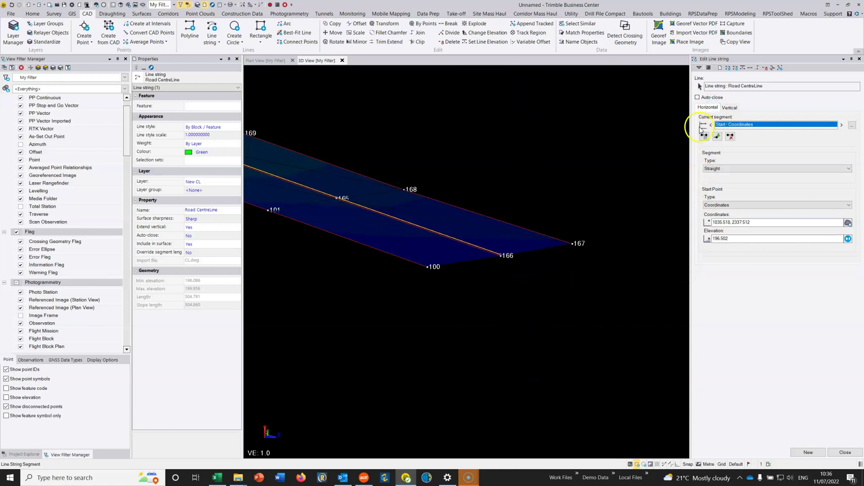
left_click(729, 109)
left_click(709, 108)
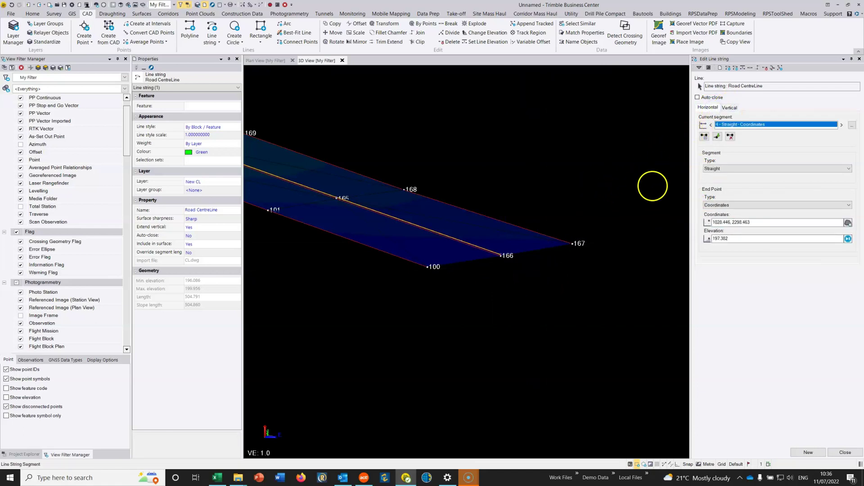
left_click(731, 108)
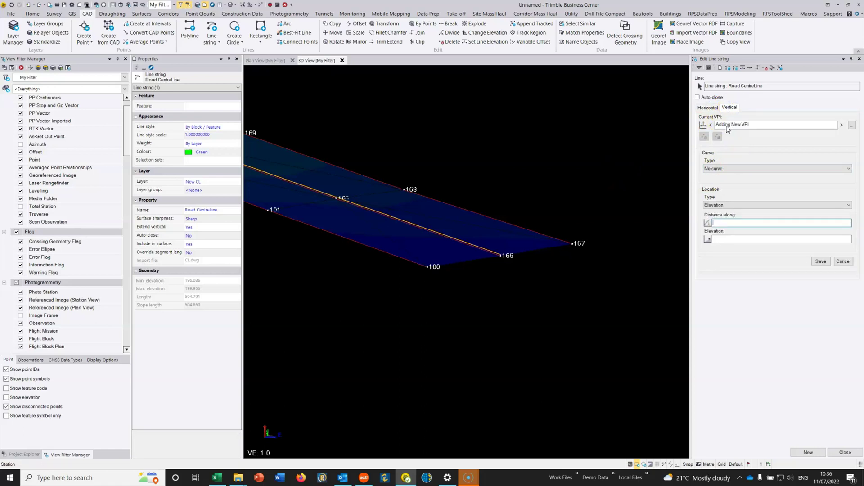
left_click(711, 125)
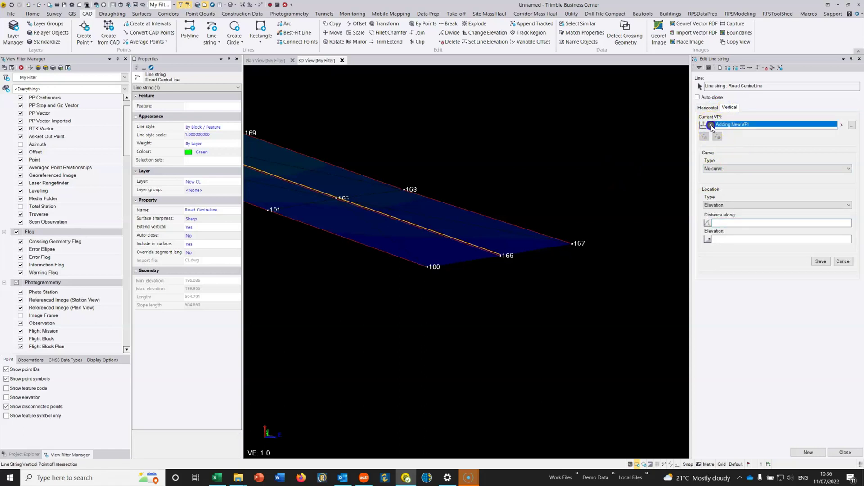
left_click(841, 125)
Step: Browse the line string's vertical information, open its last point at point 166 to check the elevation, and close the editor
left_click(852, 126)
scroll(411, 226, "down", 5)
left_click(348, 272)
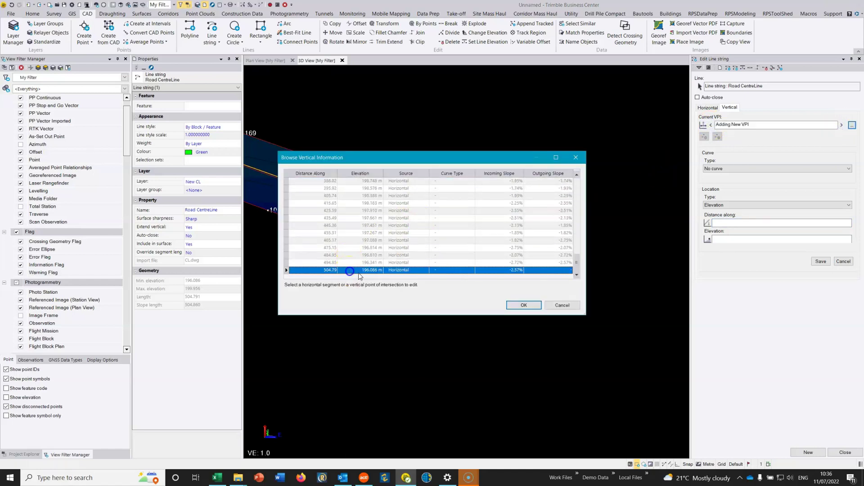
left_click(524, 305)
scroll(488, 266, "up", 2)
left_click(720, 238)
scroll(538, 300, "down", 3)
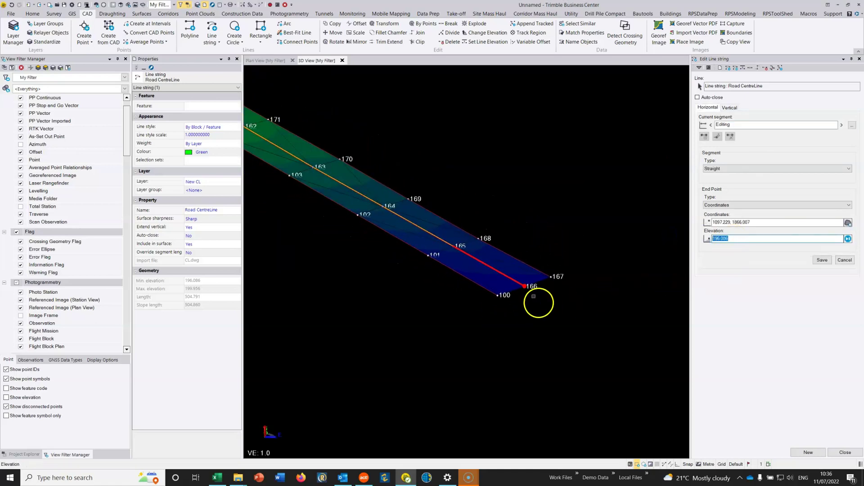
middle_click_drag(339, 183, 546, 325)
scroll(545, 308, "down", 2)
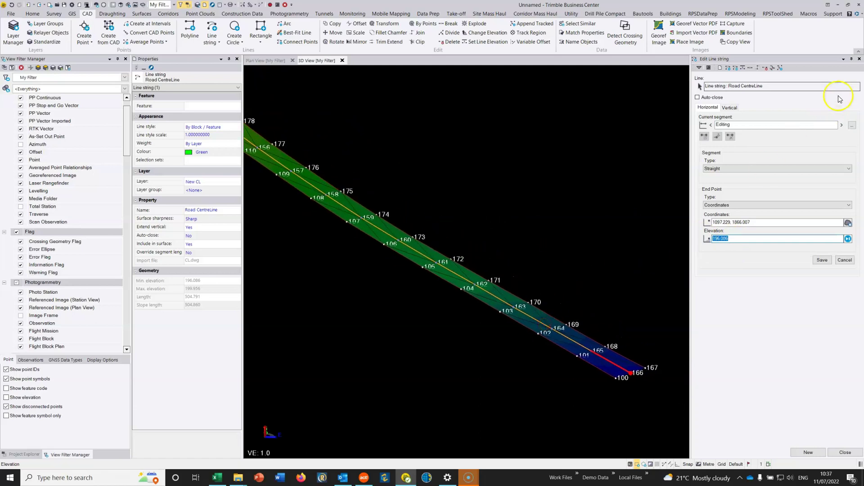
left_click(860, 59)
Step: Compare the heights of the raised and original centrelines up close near point 166, and dismiss the mail notification
scroll(604, 259, "up", 2)
scroll(646, 340, "up", 2)
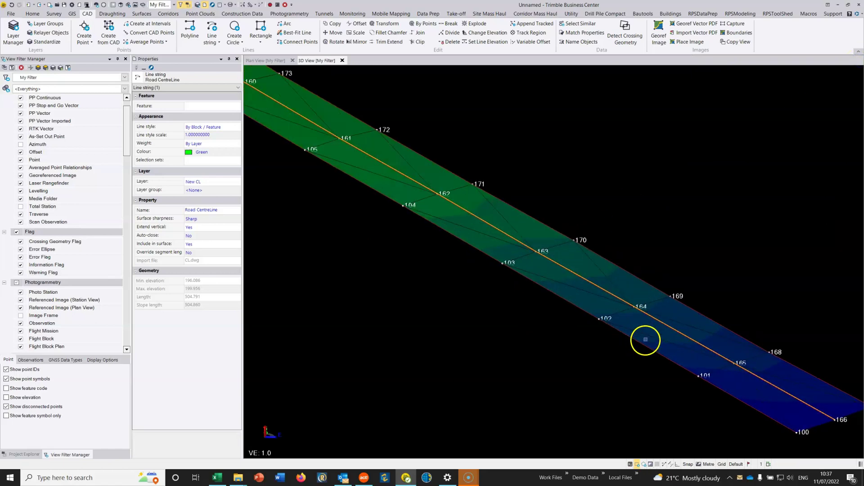
scroll(645, 340, "up", 4)
mouse_move(589, 349)
middle_mouse_down("shift")
mouse_move(508, 328)
mouse_move(540, 324)
mouse_move(598, 360)
middle_mouse_up("shift")
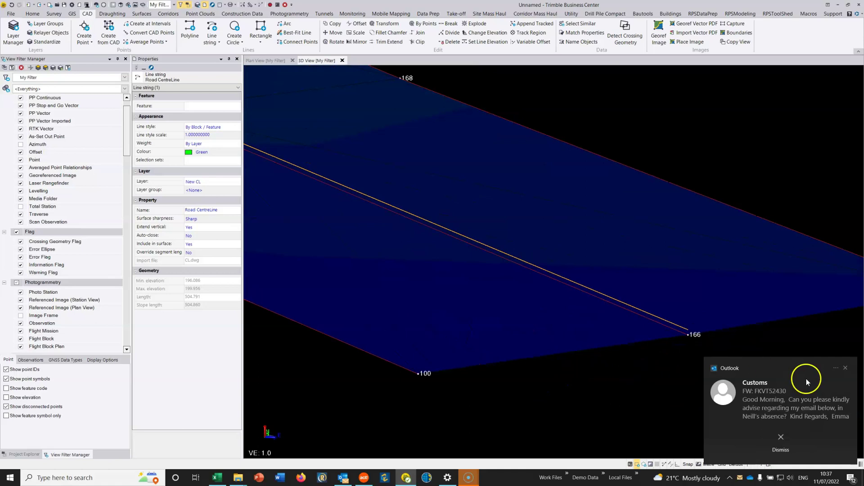
left_click(845, 368)
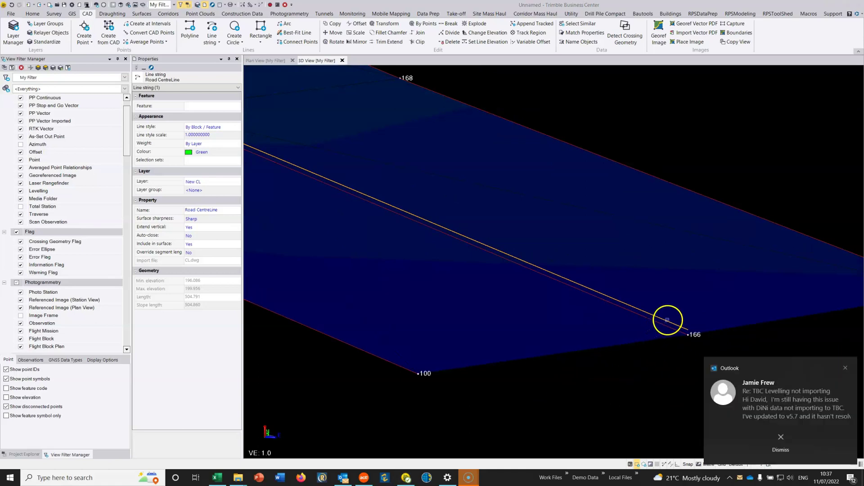
Step: Create an alignment named New Road CL on layer New CL, using the existing Road CentreLine line string with individually defined segments
left_click(845, 368)
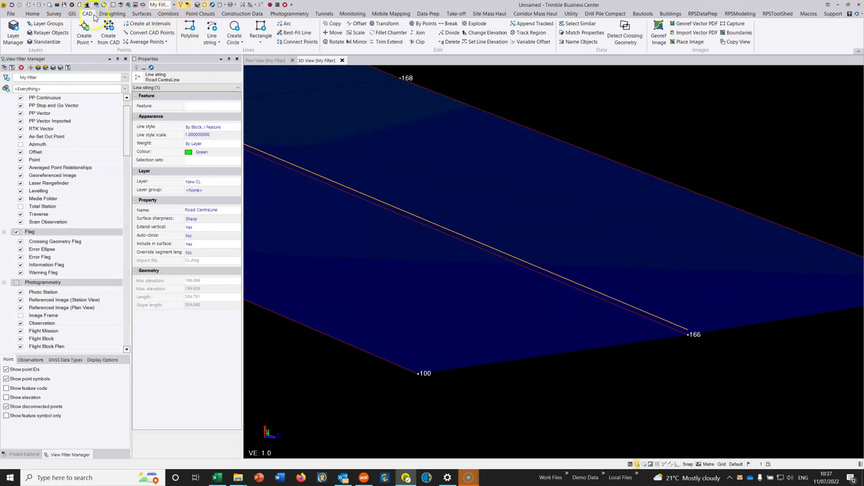
left_click(169, 13)
left_click(17, 31)
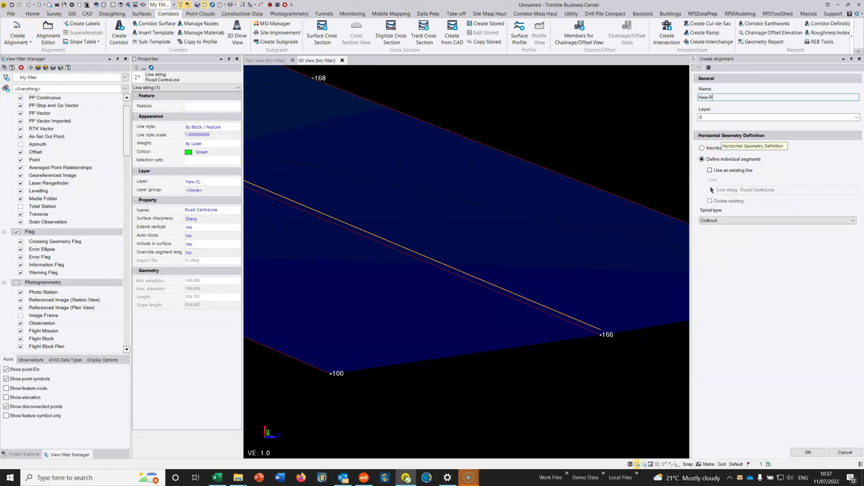
type("New Road CL")
left_click(721, 118)
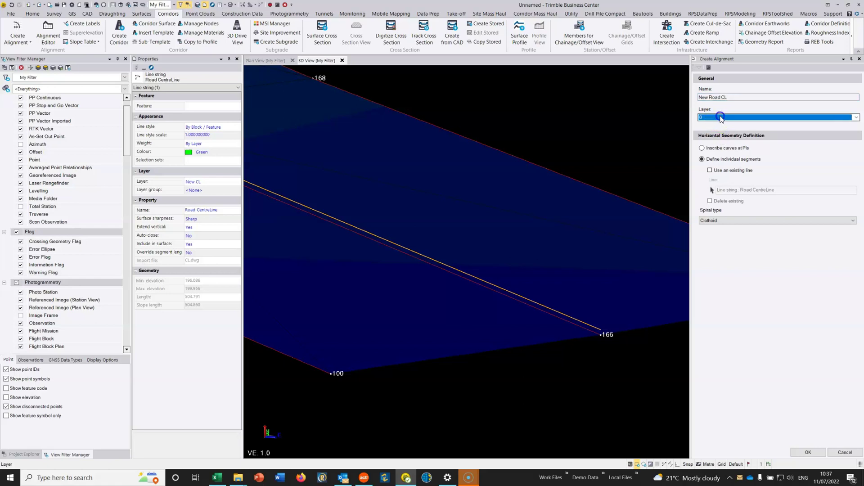
left_click(855, 118)
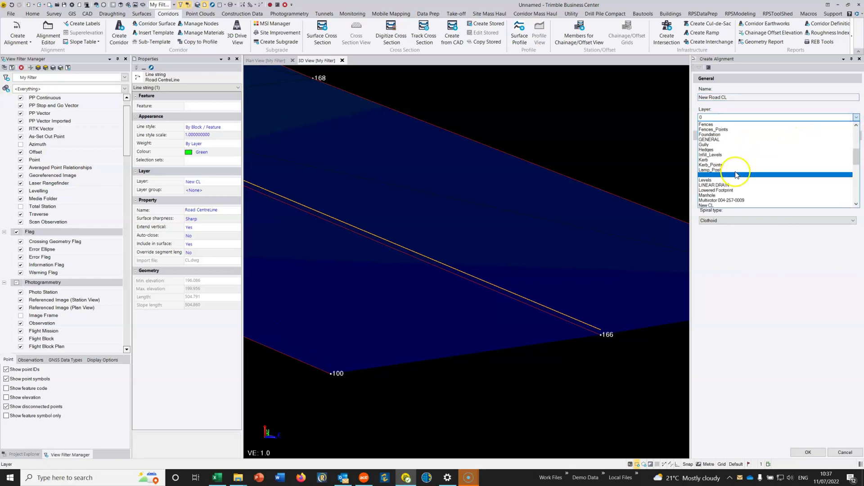
left_click(706, 160)
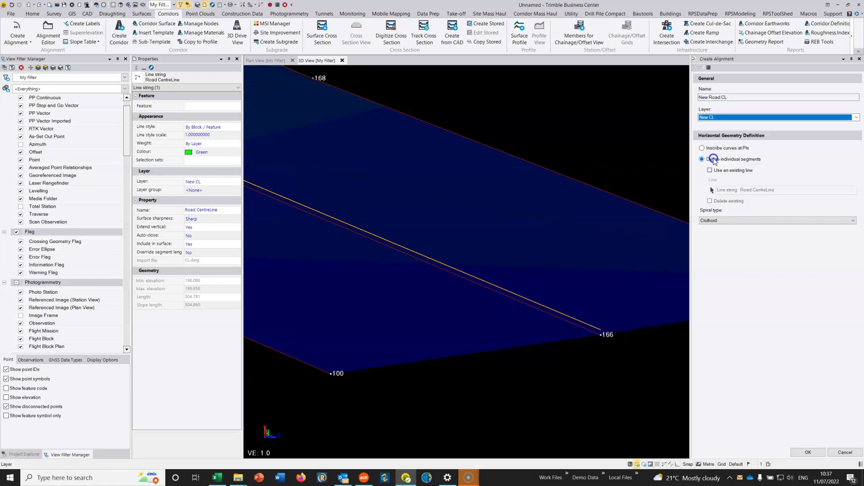
left_click(709, 170)
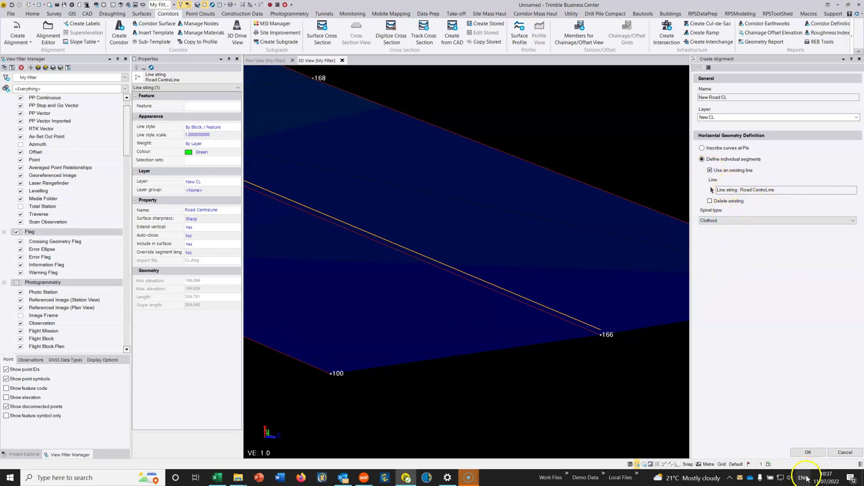
left_click(808, 453)
Step: Examine the horizontal segments and vertical grade breaks of New Road CL in the alignment editor, then close it
left_click(264, 309)
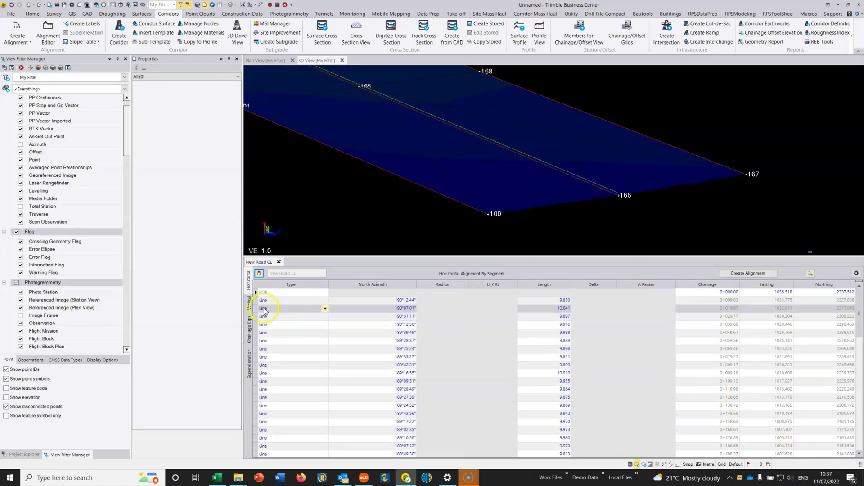
left_click_drag(289, 257, 292, 237)
left_click(249, 286)
scroll(415, 395, "down", 8)
scroll(418, 444, "up", 8)
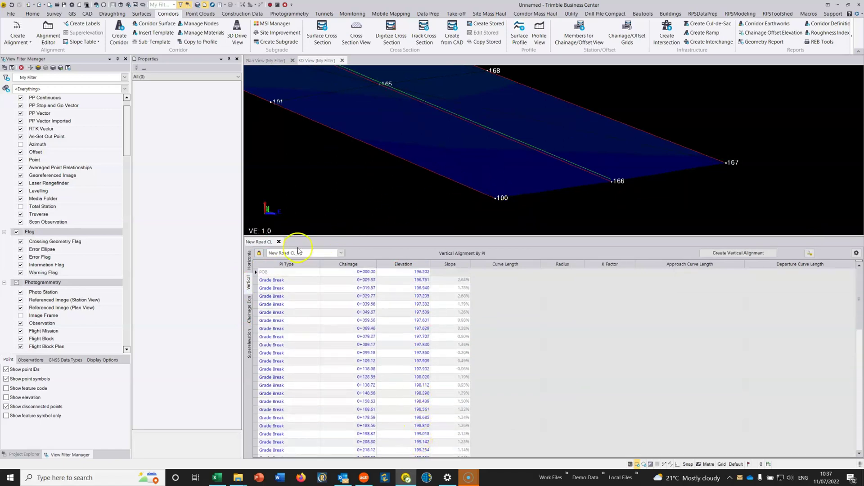
left_click(250, 264)
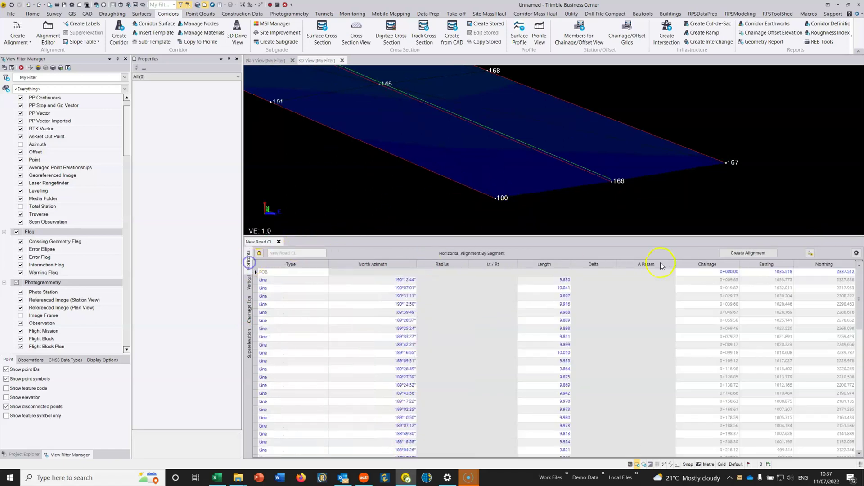
left_click(279, 242)
Step: Create a corridor named New Road Surface from New Road CL and its vertical alignment New Road CL_V, with OGL as reference surface
scroll(322, 222, "down", 3)
middle_click_drag(389, 232, 438, 249)
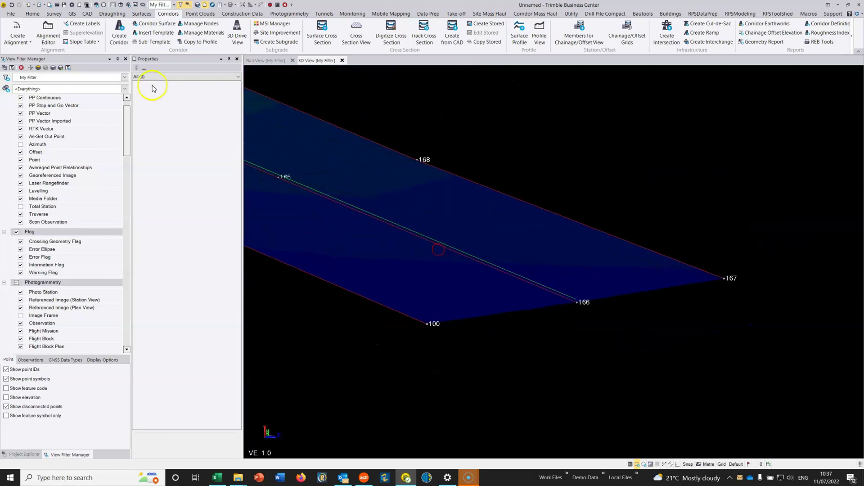
left_click(123, 31)
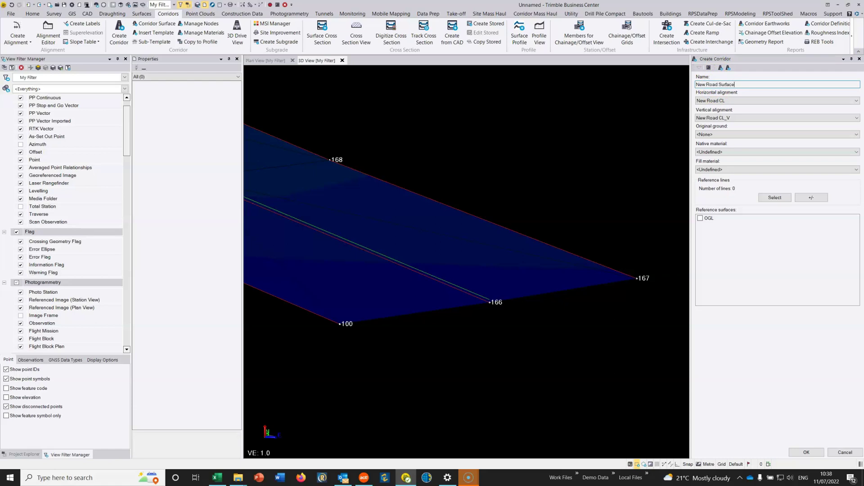
left_click(701, 218)
left_click(701, 218)
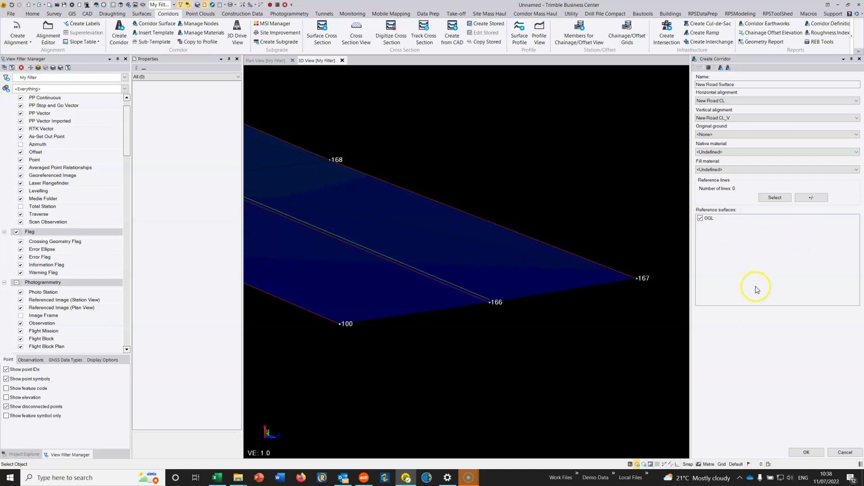
left_click(806, 453)
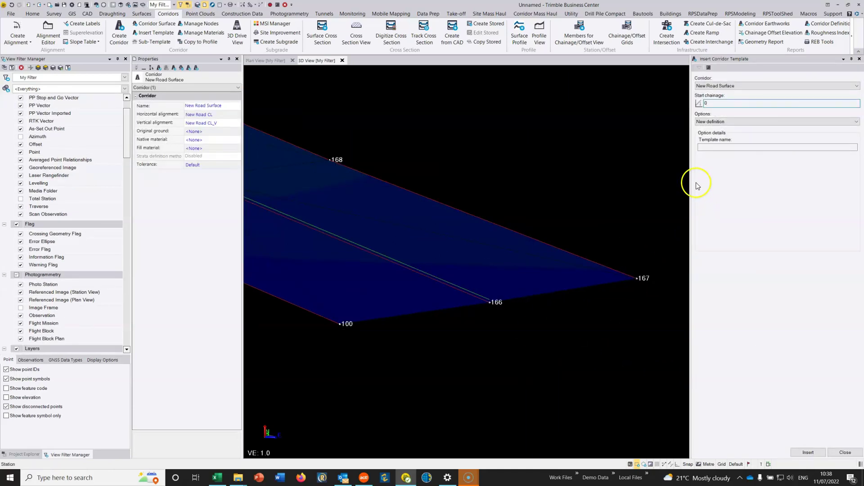
Step: Insert an unnamed new-definition template at start chainage 0 in the New Road Surface corridor
key("Return")
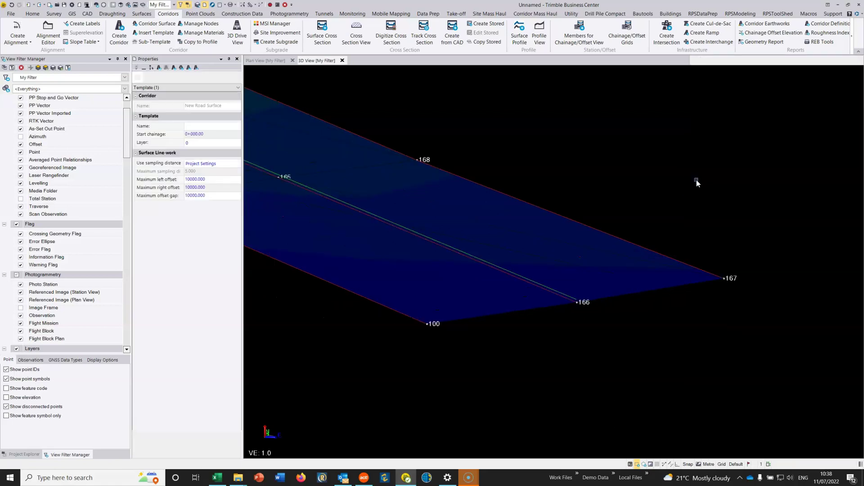
scroll(453, 309, "down", 3)
middle_click_drag(453, 309, 380, 333)
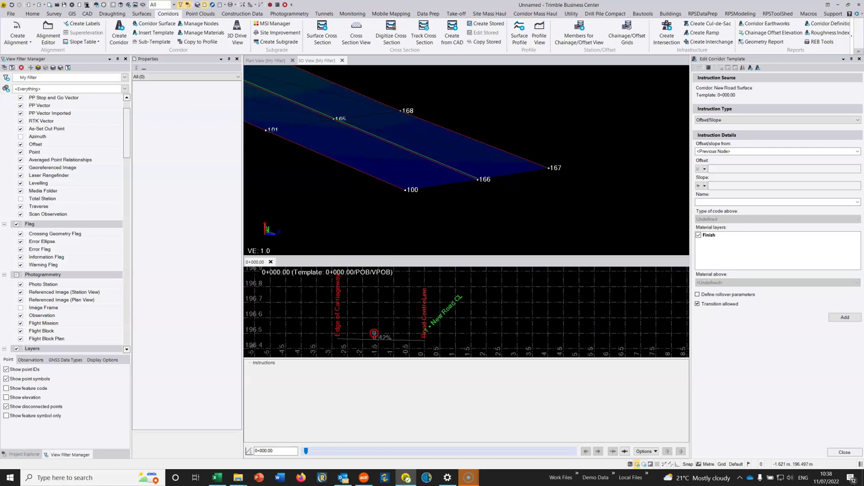
Step: Hide the grid in the template cross-section, enlarge the section view, and preview chainage 0+000.50 before returning to 0+000.00
left_click(658, 464)
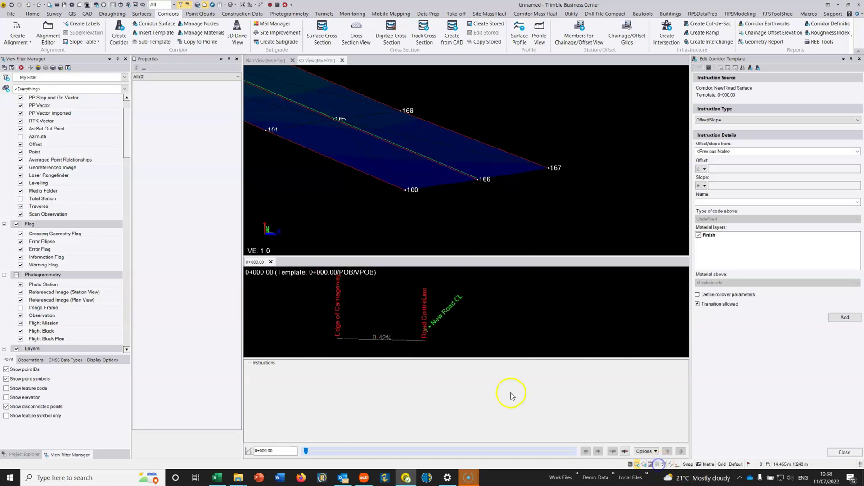
left_click_drag(464, 361, 463, 375)
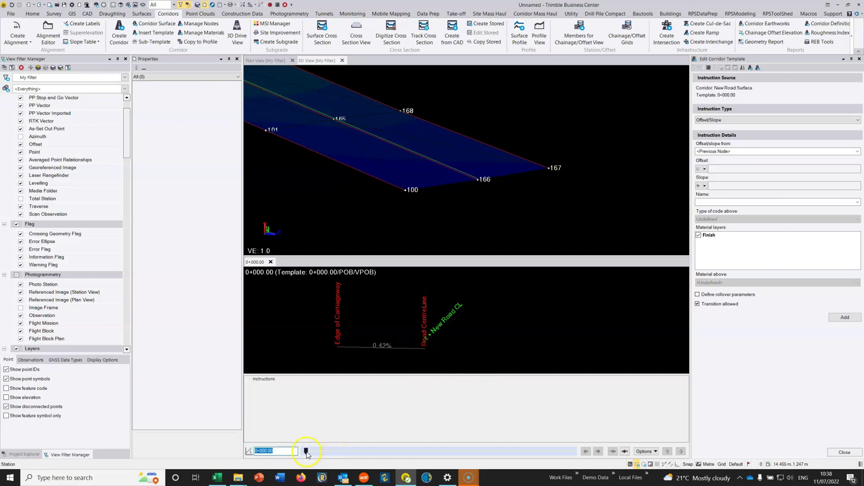
left_click_drag(306, 453, 307, 453)
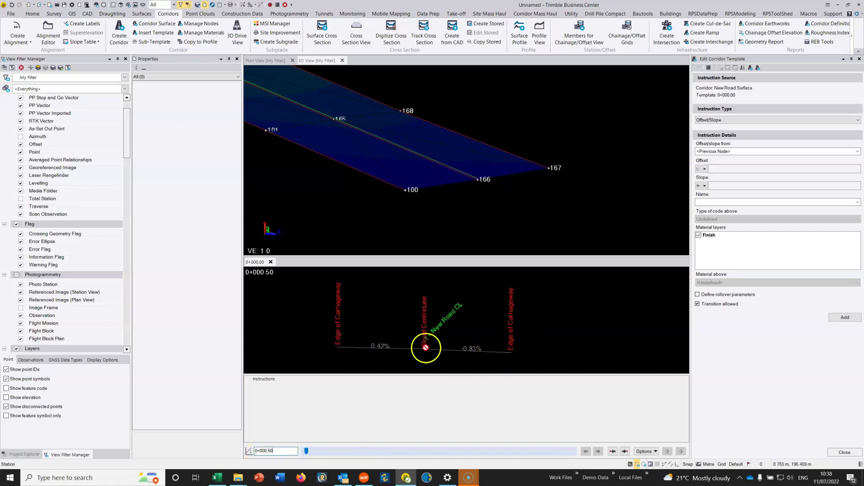
mouse_move(307, 453)
left_mouse_down()
mouse_move(332, 452)
mouse_move(304, 454)
left_mouse_up()
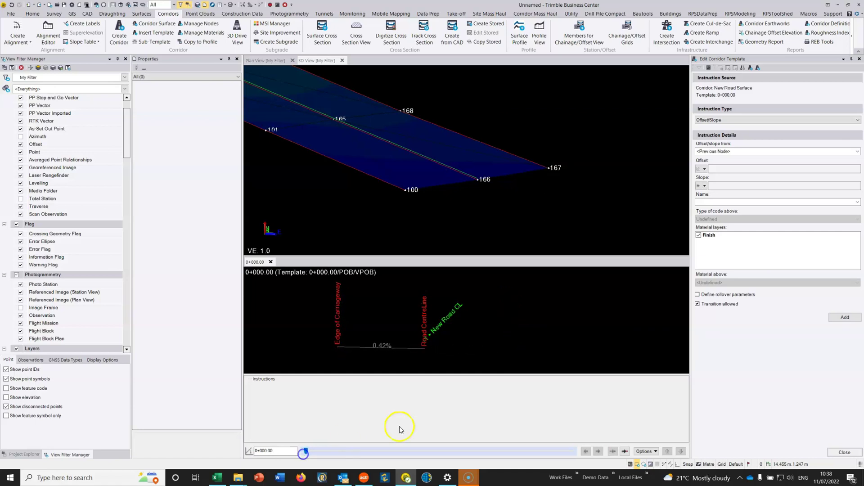
Step: Add an Offset/Slope instruction from New Road CL with offset 2.750, slope -2.50% and name CHL
left_click(734, 121)
left_click(728, 127)
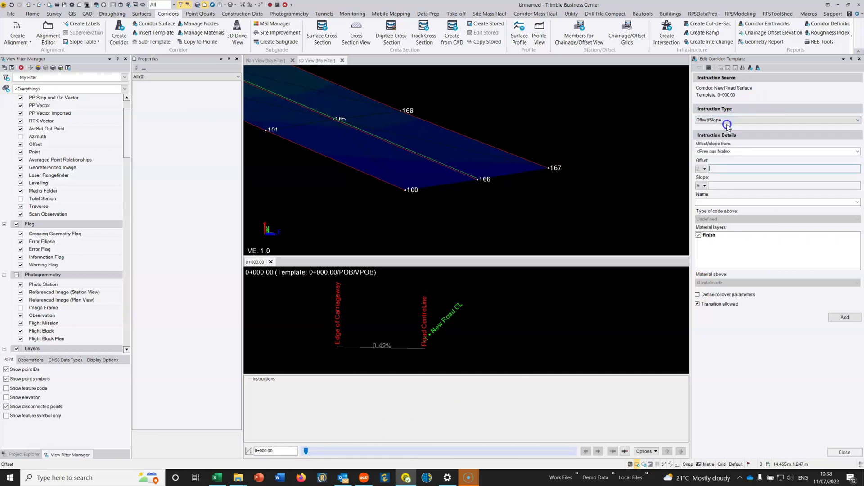
left_click(720, 152)
left_click(719, 165)
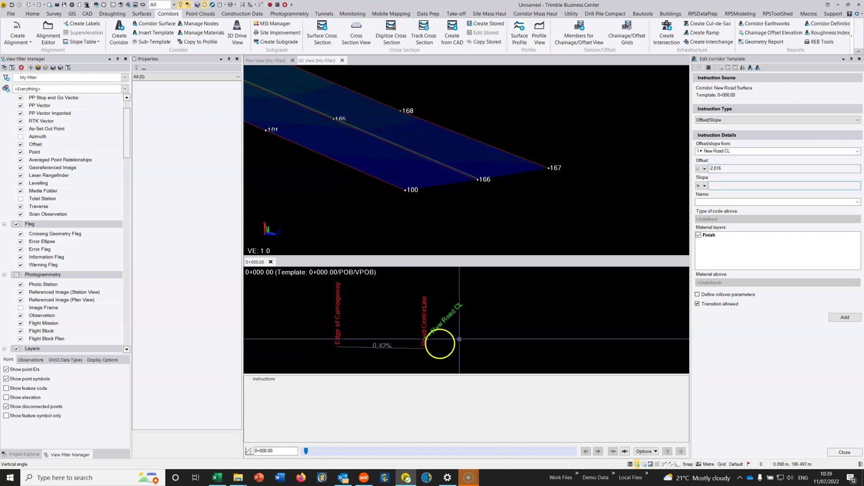
double_click(717, 168)
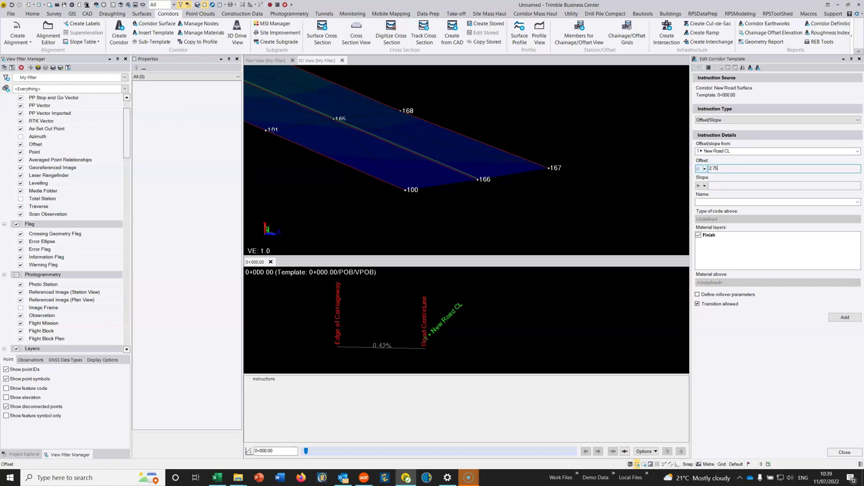
left_click(723, 185)
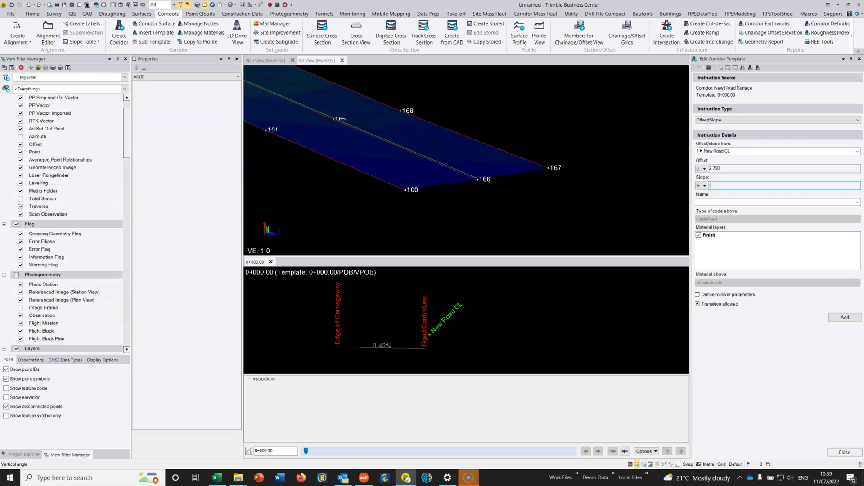
left_click(713, 202)
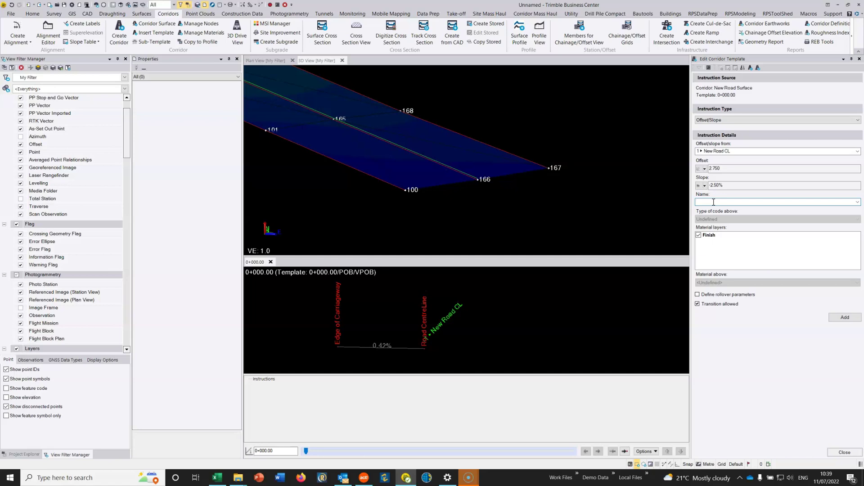
left_click(845, 318)
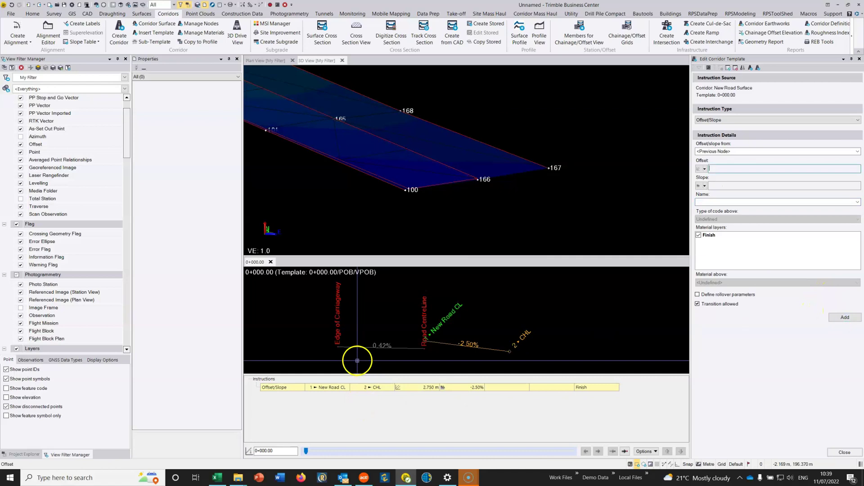
Step: Edit the CHL Offset/Slope instruction to set its offset to -2.750
scroll(430, 346, "up", 3)
middle_click_drag(430, 346, 407, 314)
scroll(407, 315, "down", 3)
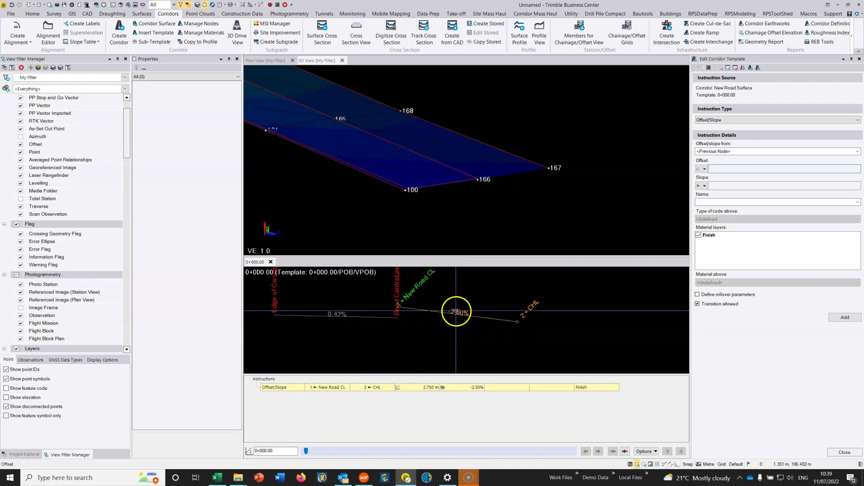
double_click(302, 388)
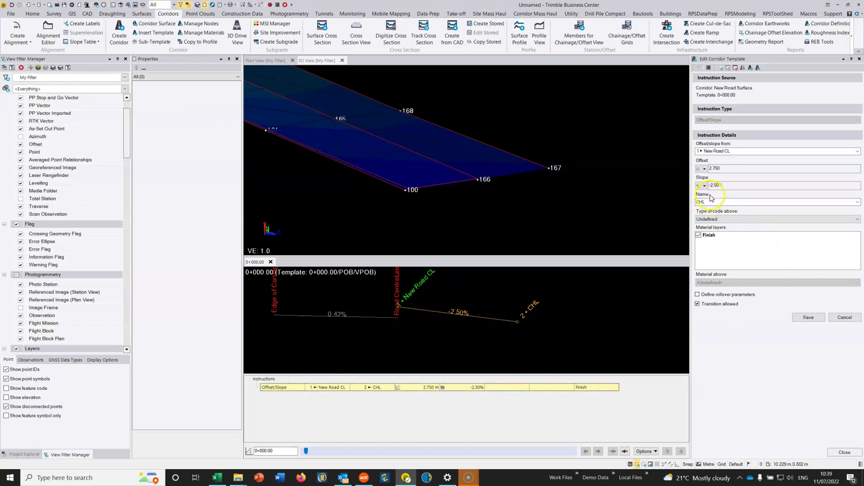
left_click(710, 168)
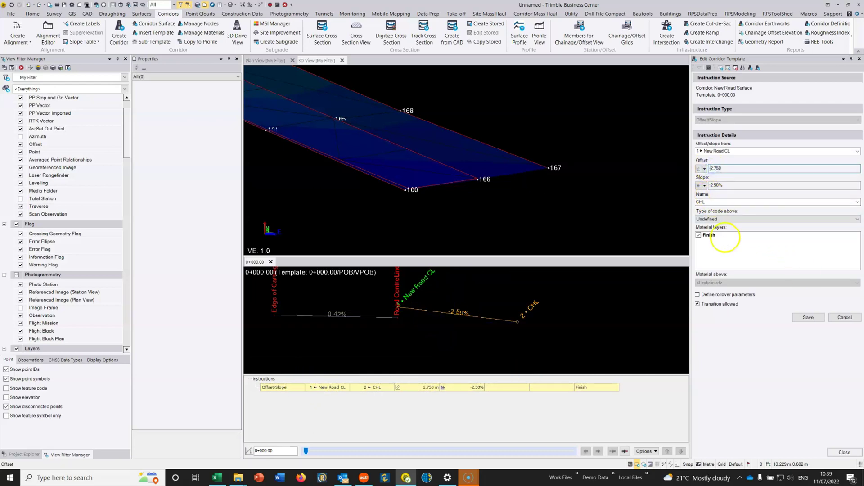
type("-")
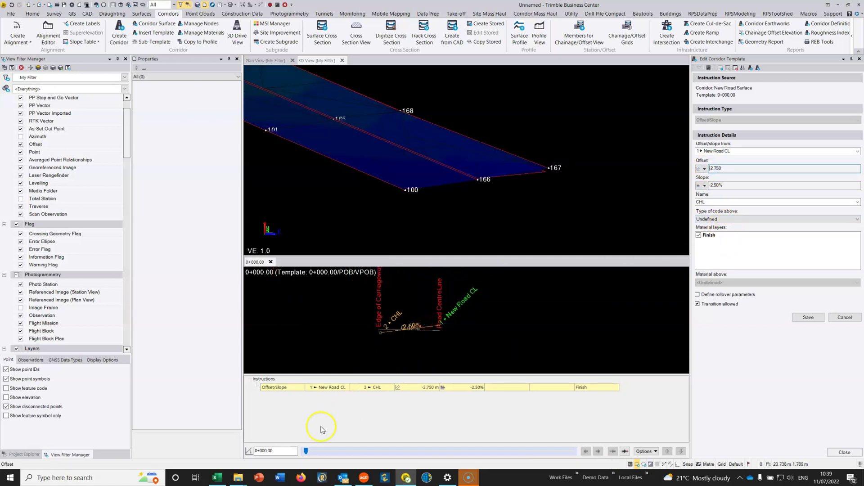
Step: Inspect the one-sided template at chainage 0+145.38 and around points 219 and 256 in 3D, then return to chainage 0+000.00
left_click_drag(305, 452, 382, 452)
scroll(391, 170, "down", 5)
scroll(332, 117, "down", 6)
middle_click_drag(315, 117, 468, 212)
middle_click_drag(414, 99, 360, 186)
middle_click_drag(486, 115, 376, 180)
scroll(457, 155, "up", 10)
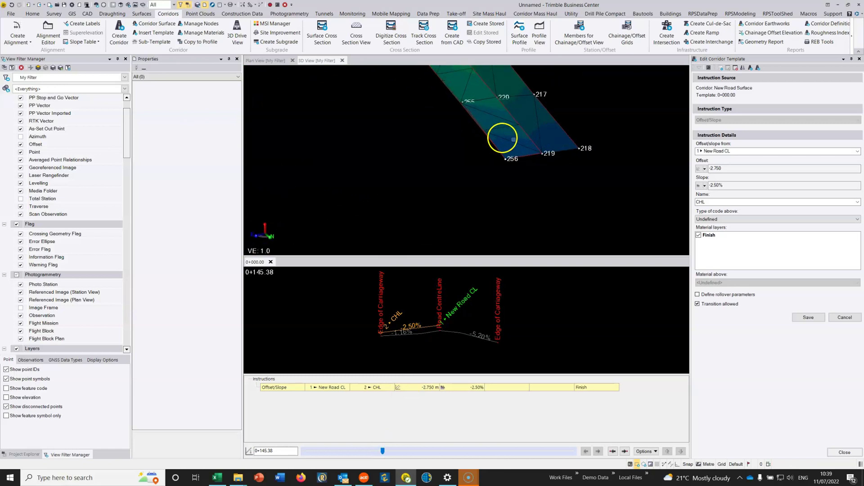
scroll(515, 140, "up", 2)
right_click_drag(509, 147, 490, 135)
middle_click_drag(501, 141, 477, 191)
mouse_move(470, 175)
right_mouse_down()
mouse_move(480, 176)
mouse_move(463, 177)
mouse_move(470, 191)
right_mouse_up()
left_click_drag(383, 452, 294, 457)
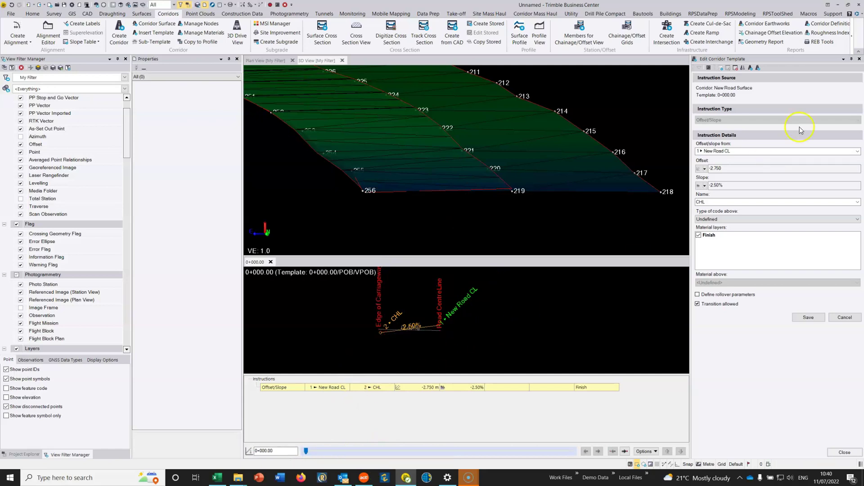
Step: Mirror the CHL instruction to the other side of New Road CL and check the cross-sections at chainages 0+014.13, 0+148.91 and 0+136.80
left_click(742, 68)
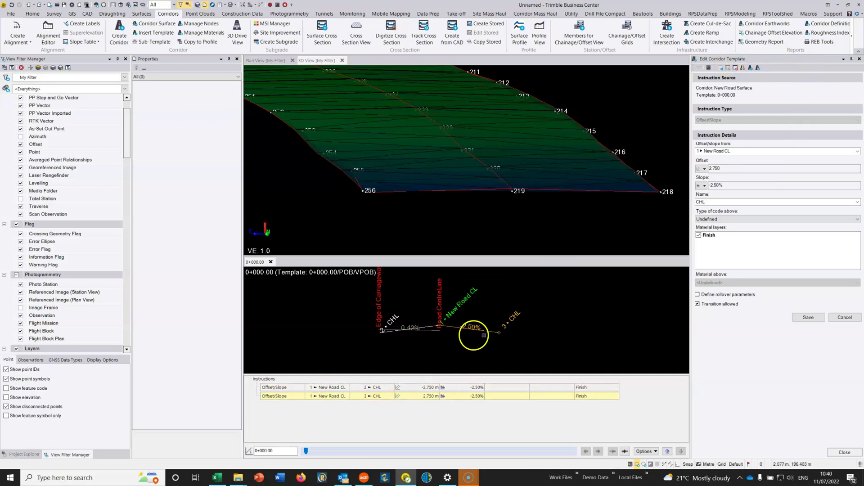
left_click_drag(306, 451, 315, 450)
scroll(440, 337, "up", 2)
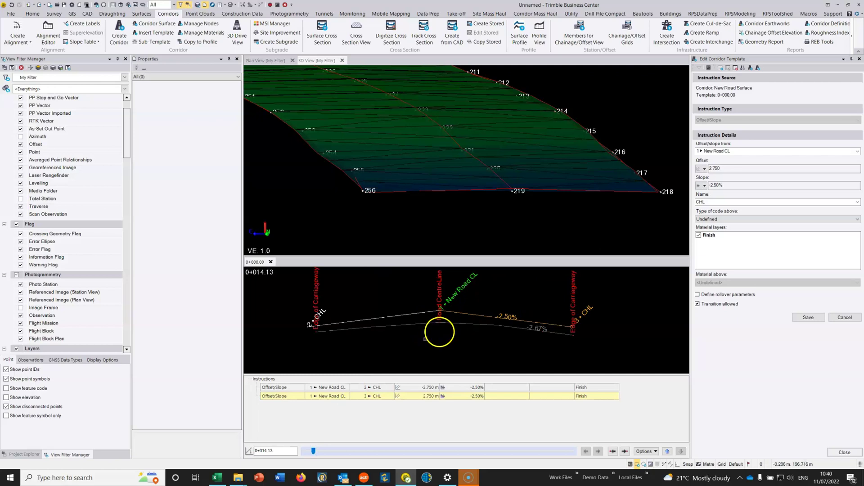
left_click_drag(314, 451, 383, 450)
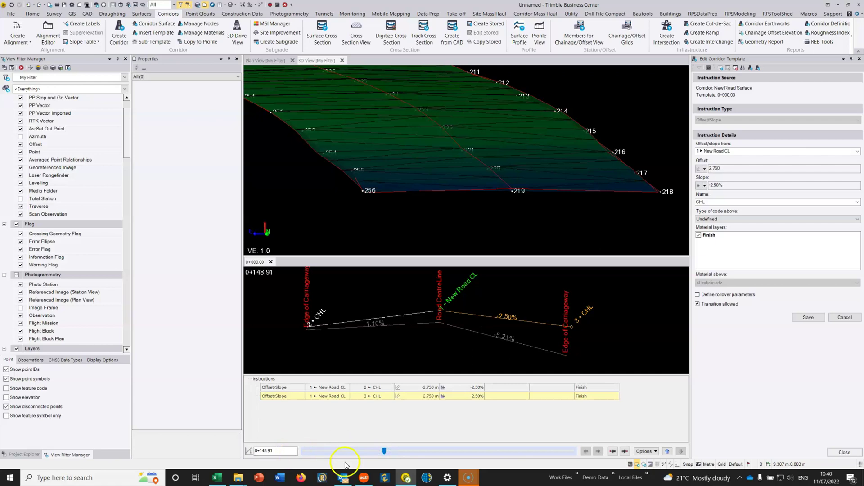
left_click_drag(384, 451, 378, 452)
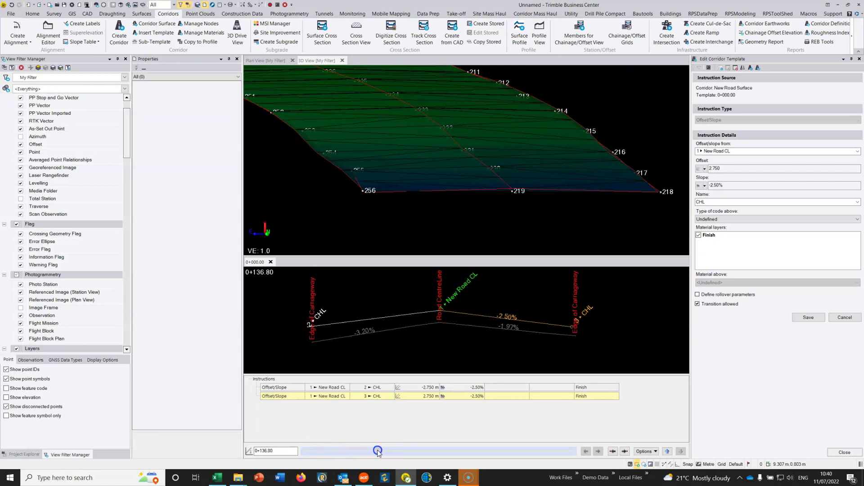
Step: Insert a template at chainage 0+137.00 in the New Road Surface corridor by copying the definition of template 0+000.00
left_click(294, 450)
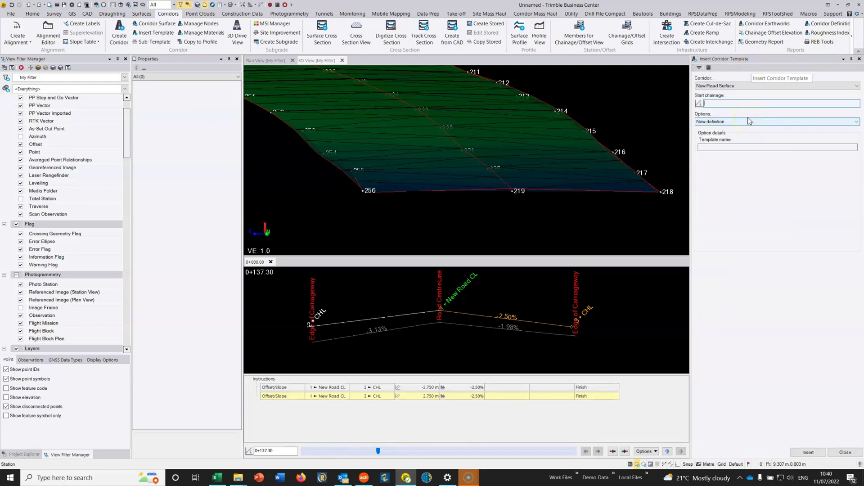
left_click(738, 121)
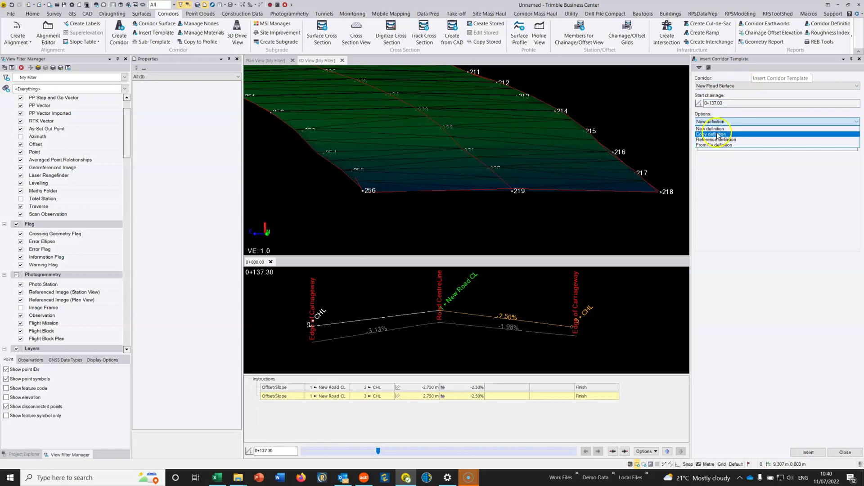
left_click(718, 134)
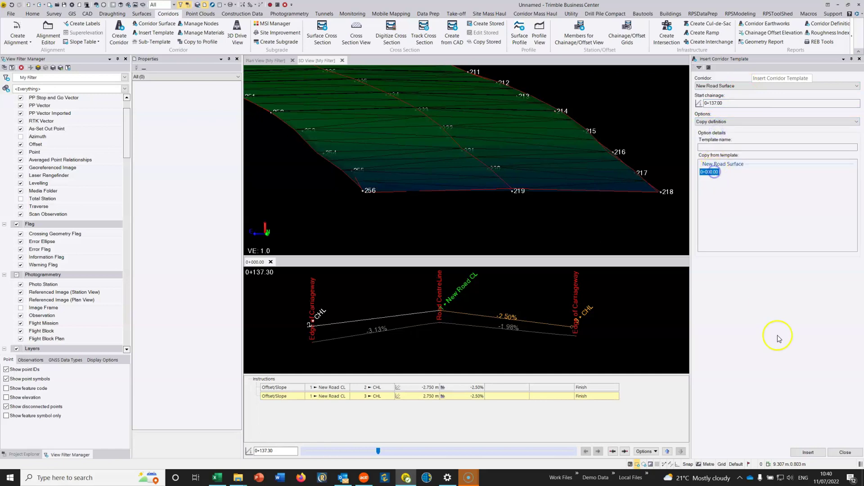
left_click(811, 453)
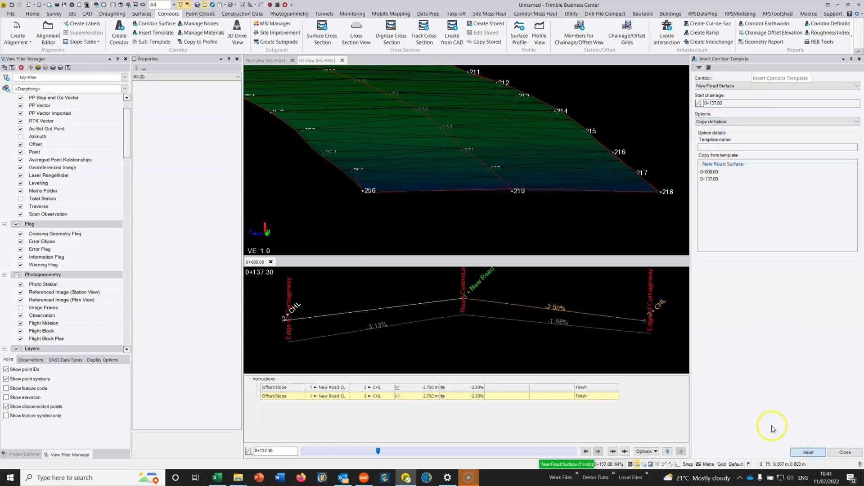
left_click(496, 309)
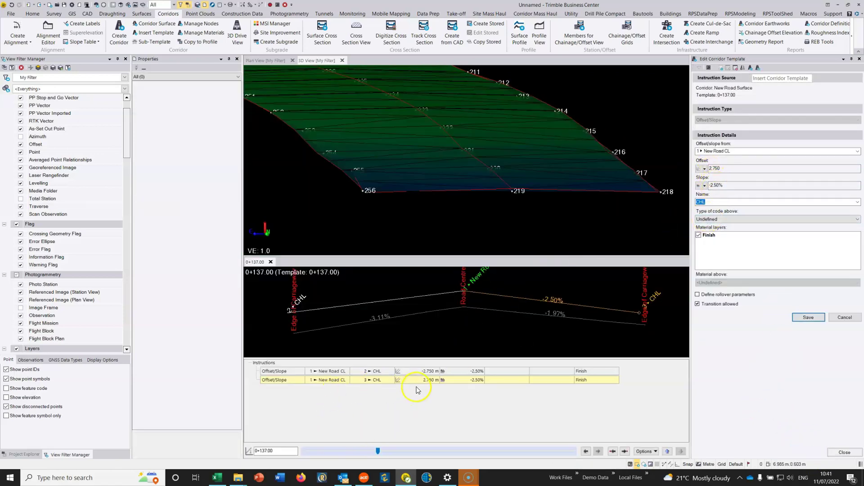
Step: Check the cross-section at chainage 0+172.64, and insert a template at 0+172.00 by copying the definition of template 0+137.00
left_click(393, 450)
left_click_drag(378, 451, 397, 451)
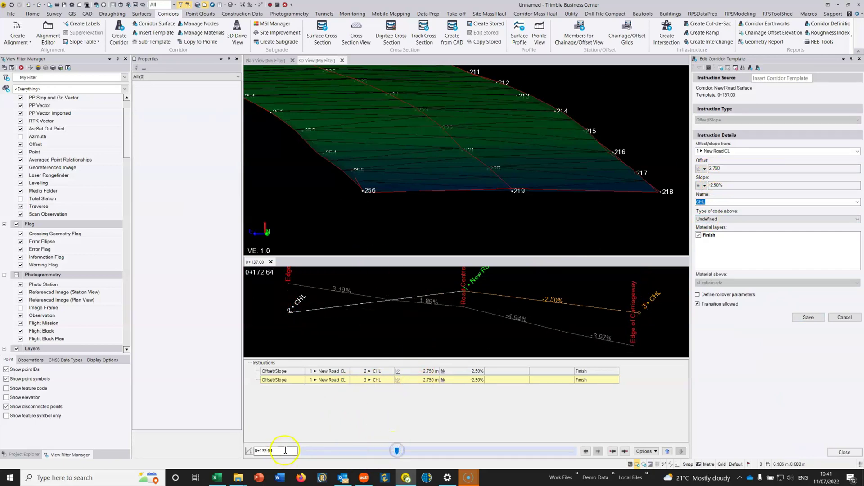
scroll(397, 307, "down", 1)
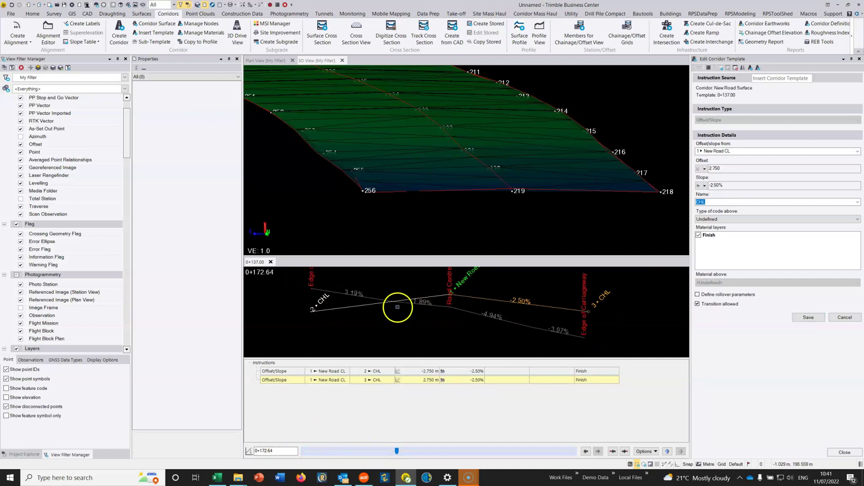
middle_click_drag(418, 311, 415, 321)
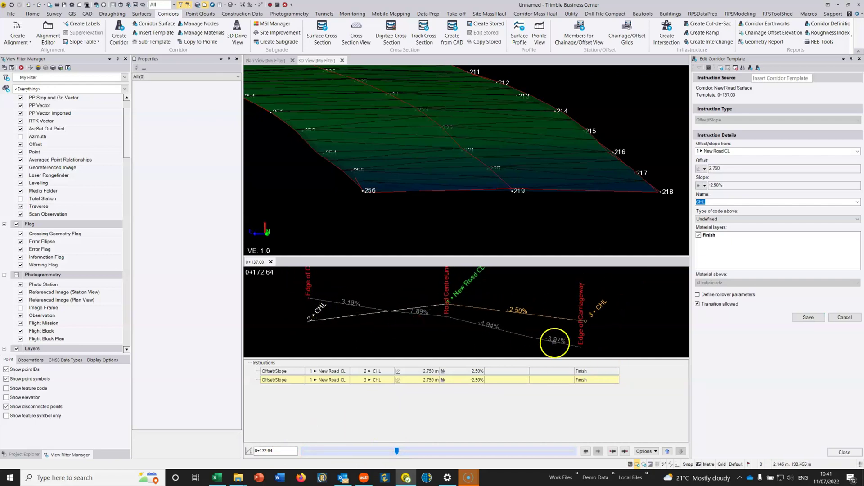
left_click(750, 68)
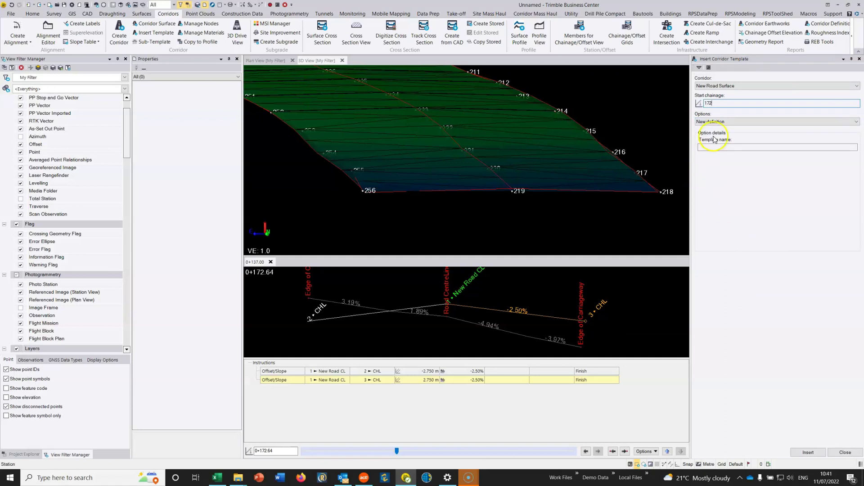
left_click(722, 122)
left_click(719, 135)
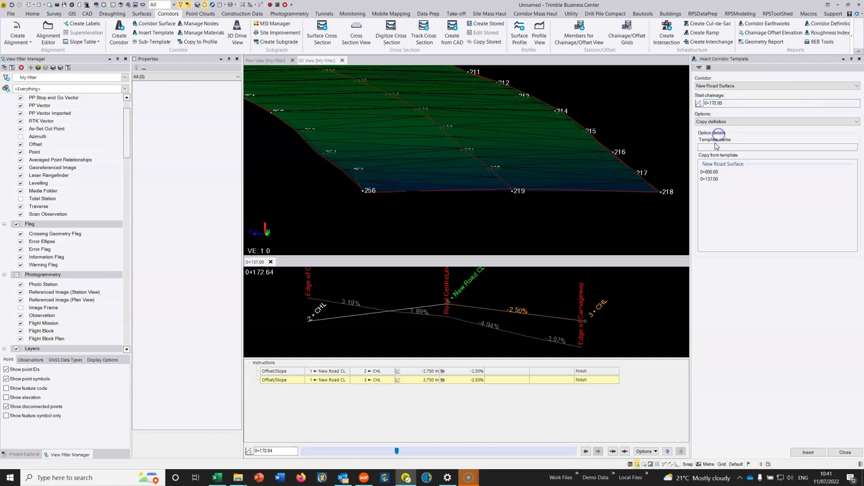
left_click(710, 179)
left_click(808, 452)
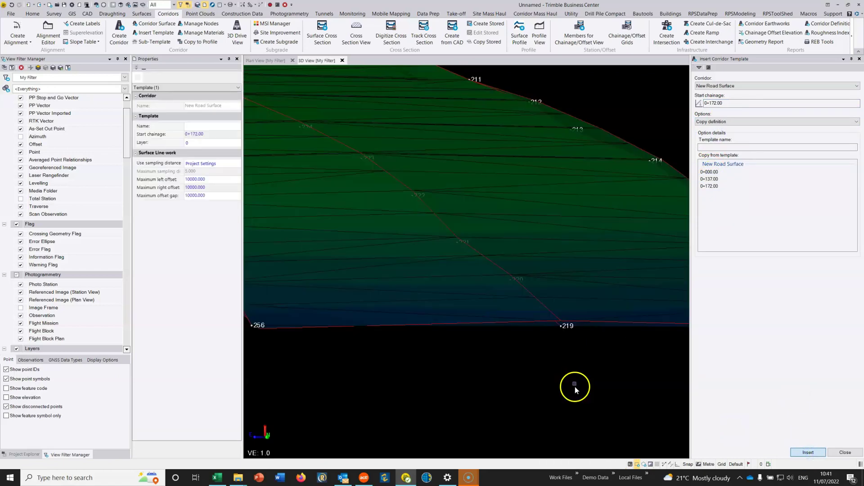
double_click(576, 383)
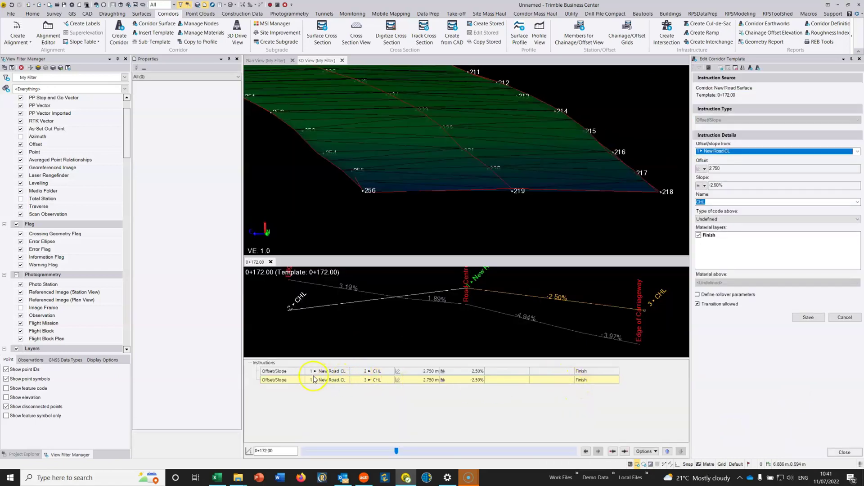
Step: Set the slope of the -2.750 offset CHL instruction in template 0+172.00 to 2.50% and check the cross-section at chainage 0+136.80
left_click(278, 372)
left_click(710, 186)
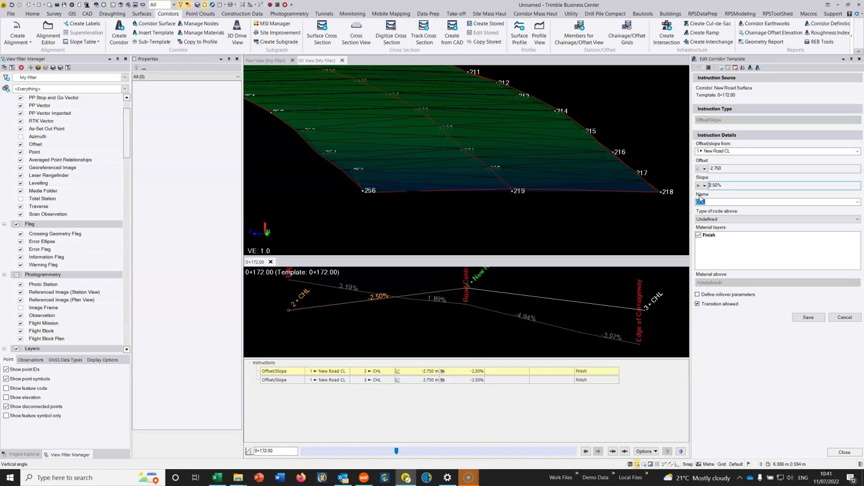
left_click(809, 317)
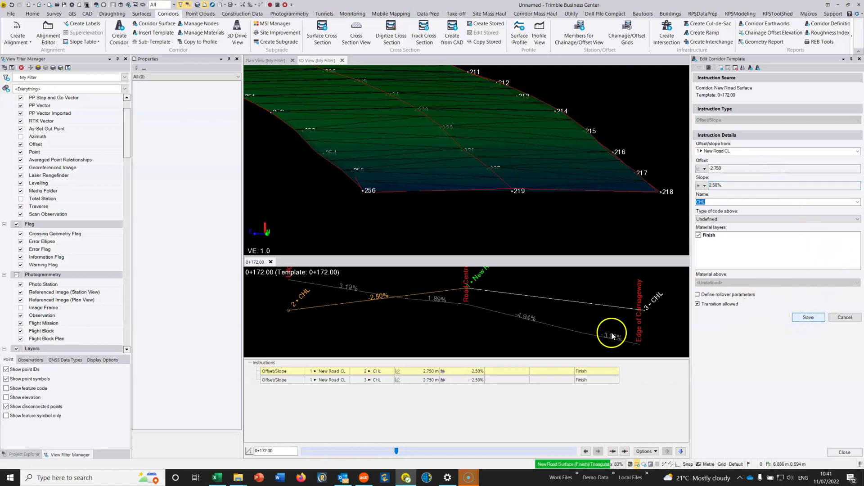
left_click_drag(396, 453, 378, 453)
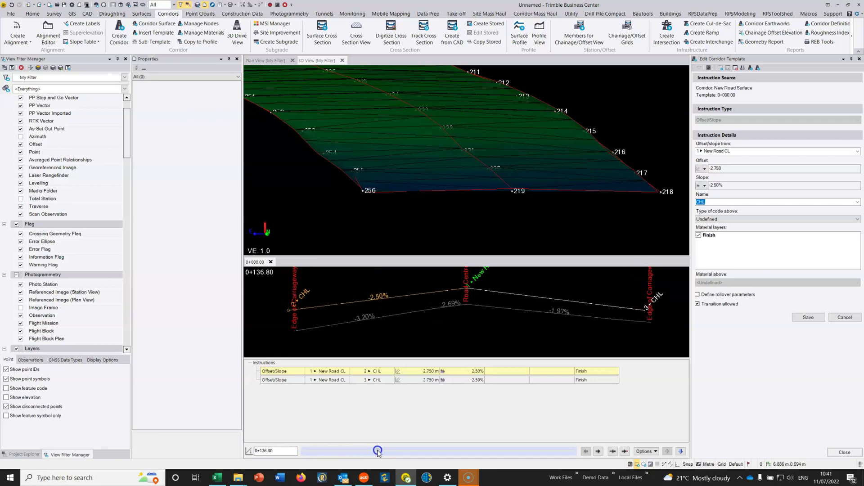
Step: Check the cross-section at chainage 0+215.55, and insert a template at 0+215.00 by copying the definition of template 0+000.00
left_click_drag(381, 452, 419, 453)
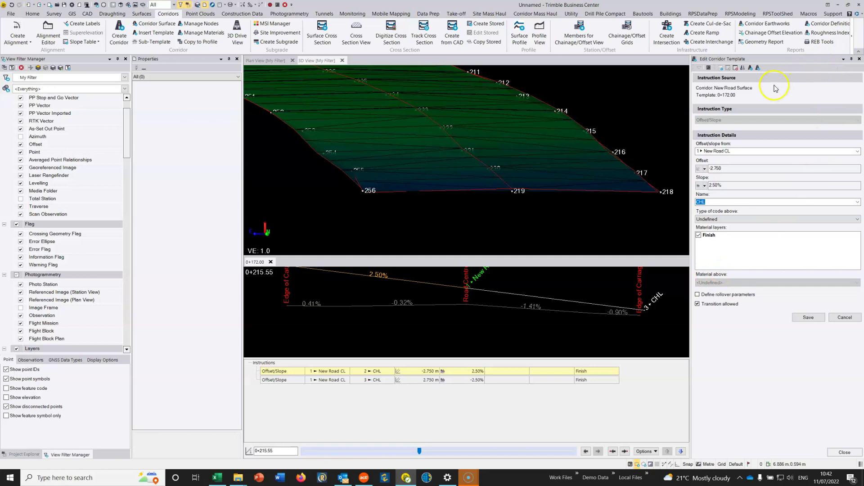
left_click(751, 69)
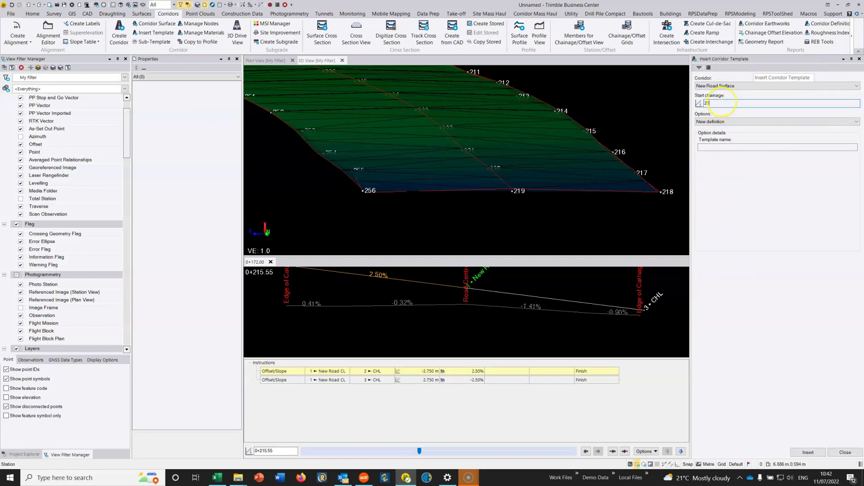
left_click(713, 122)
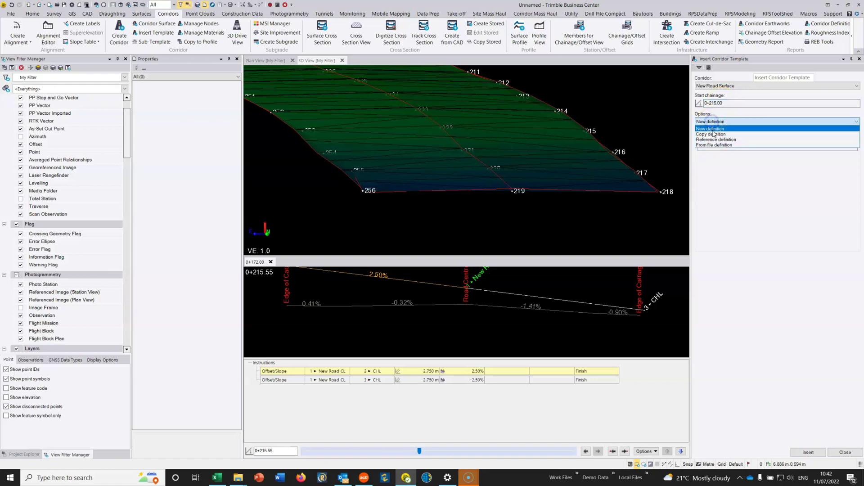
left_click(713, 135)
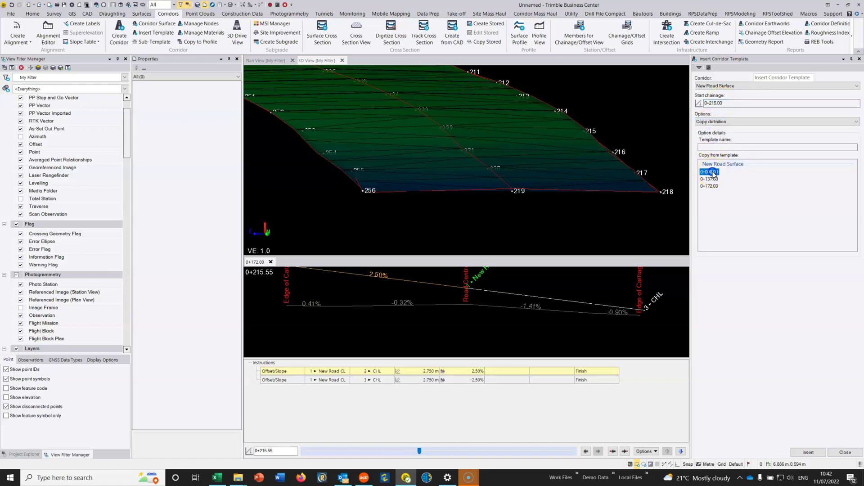
left_click(808, 452)
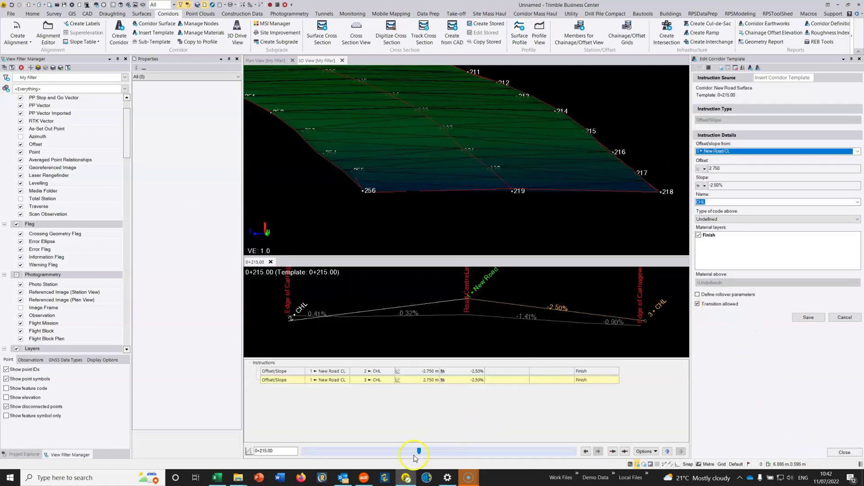
Step: Check the cross-section at chainage 0+278.14, and insert a template at 0+278.00 by copying an existing template with -2.50% on both sides
left_click_drag(419, 451, 453, 453)
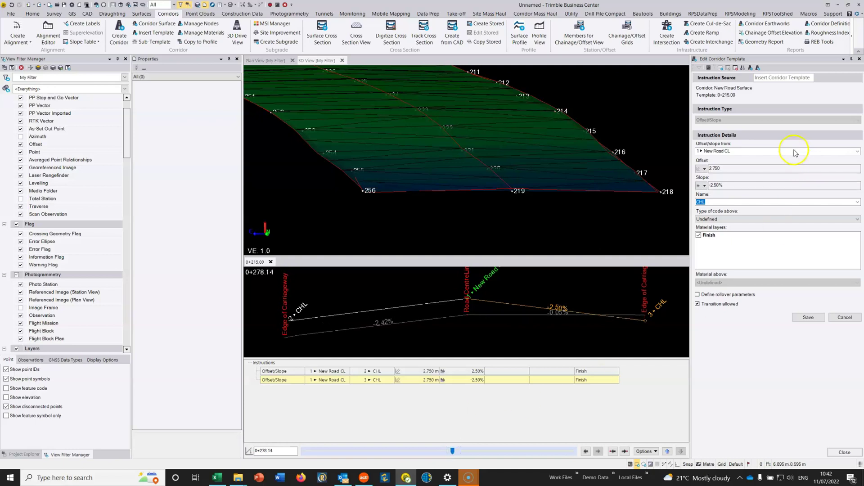
left_click(751, 73)
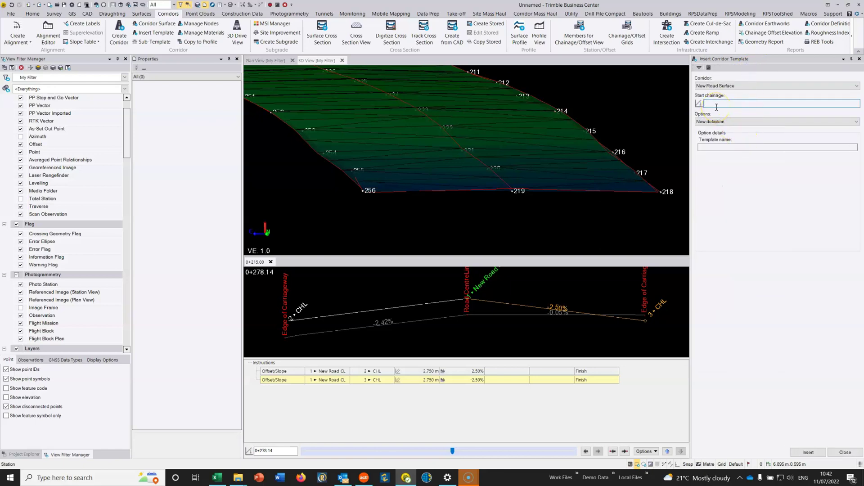
left_click(720, 121)
left_click(714, 131)
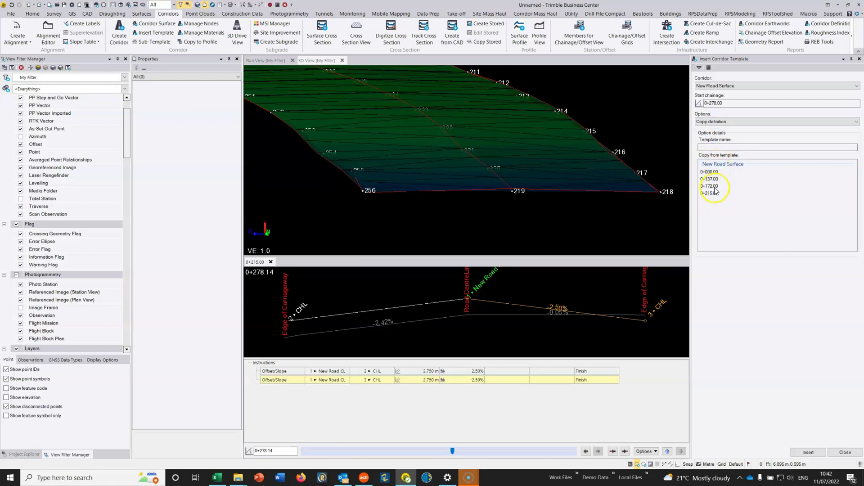
left_click(808, 452)
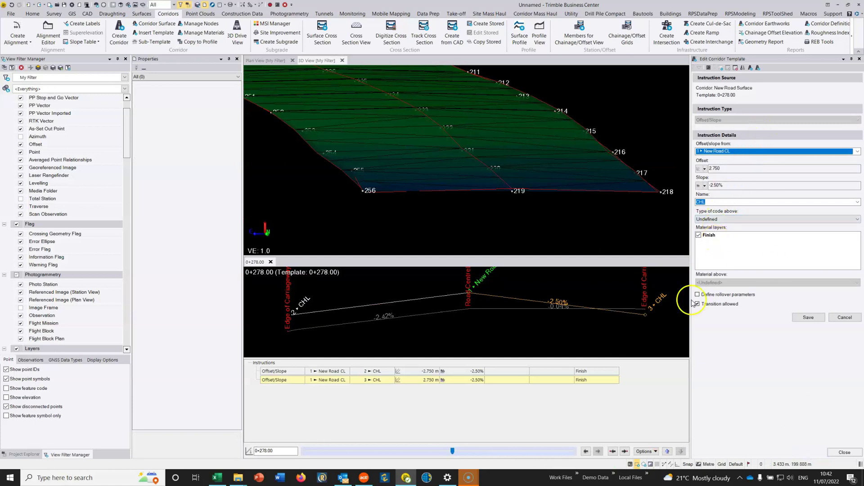
Step: Set the slope of the 2.750 offset CHL instruction in template 0+278.00 to 2.50%
left_click(466, 383)
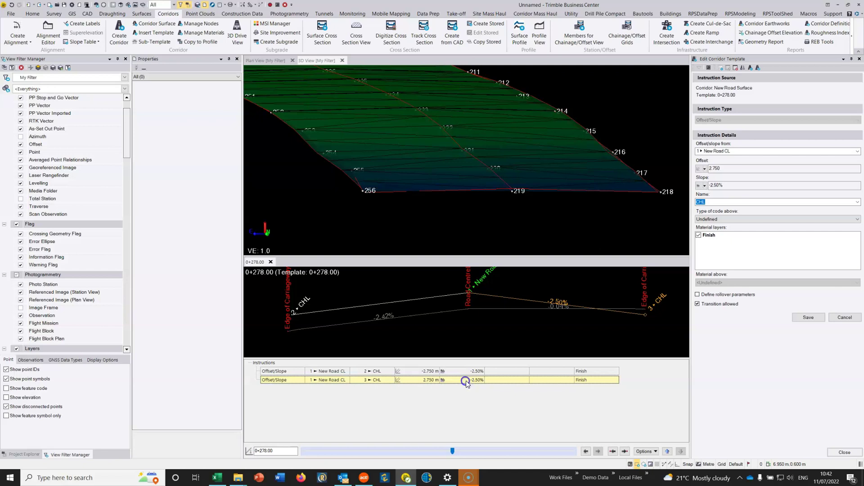
left_click(707, 185)
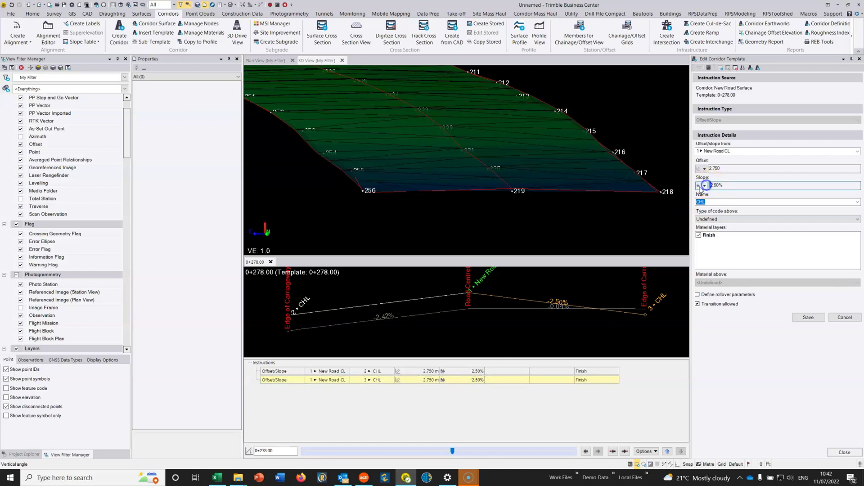
left_click(809, 317)
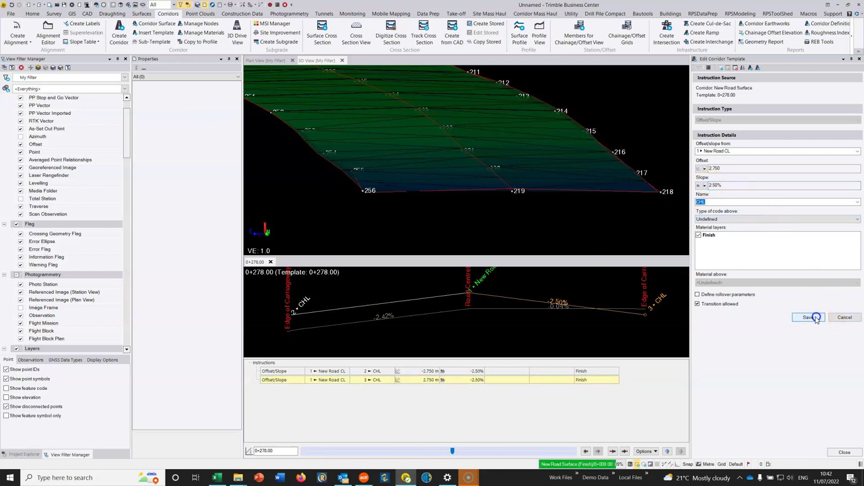
Step: Check the cross-section at chainage 0+357.90, and insert a template at 0+357.00 by copying the definition of template 0+278.00
left_click_drag(453, 451, 494, 446)
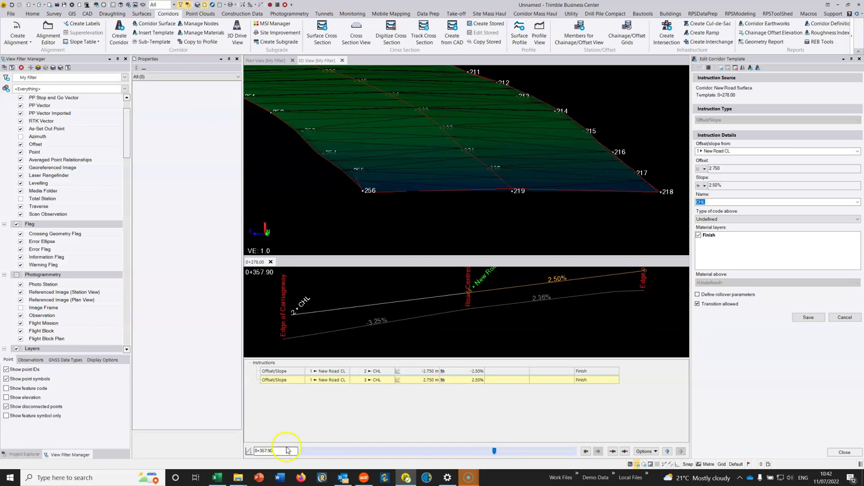
left_click(751, 69)
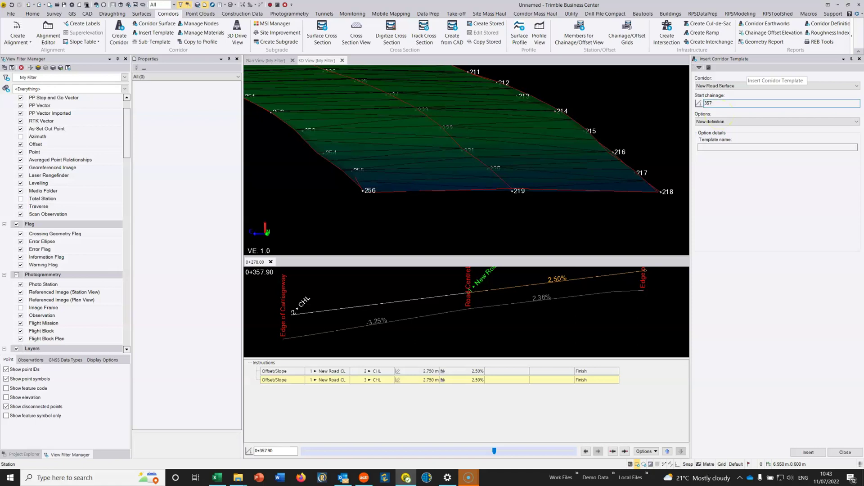
left_click(720, 122)
left_click(716, 132)
left_click(710, 200)
left_click(808, 453)
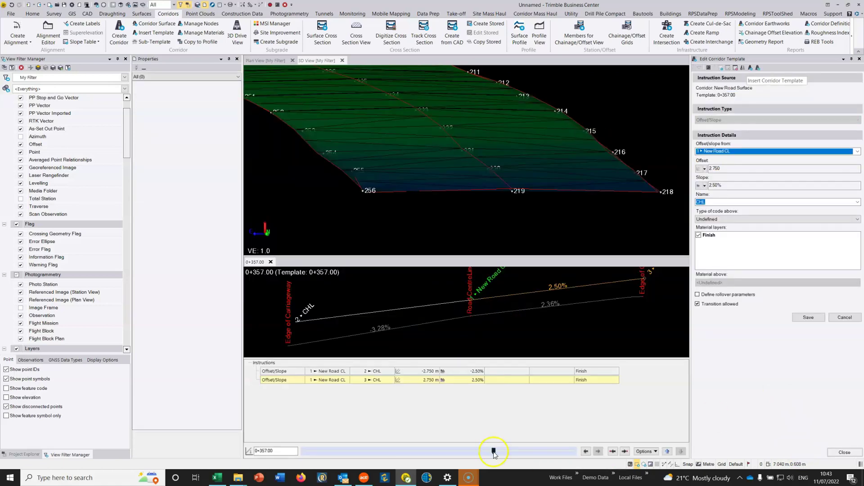
Step: Check the cross-sections at chainages 0+452.29 and 0+502.77, and insert a template at 0+502.77 by copying an existing template definition
left_click_drag(494, 454, 543, 451)
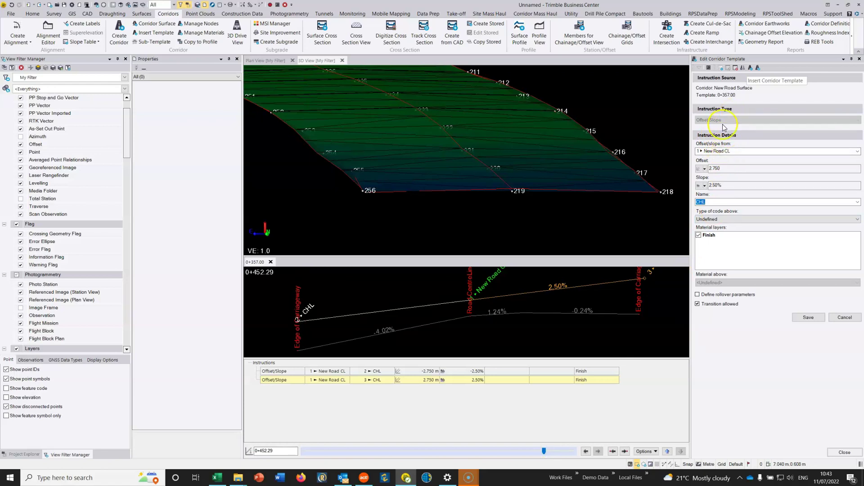
left_click_drag(545, 451, 563, 453)
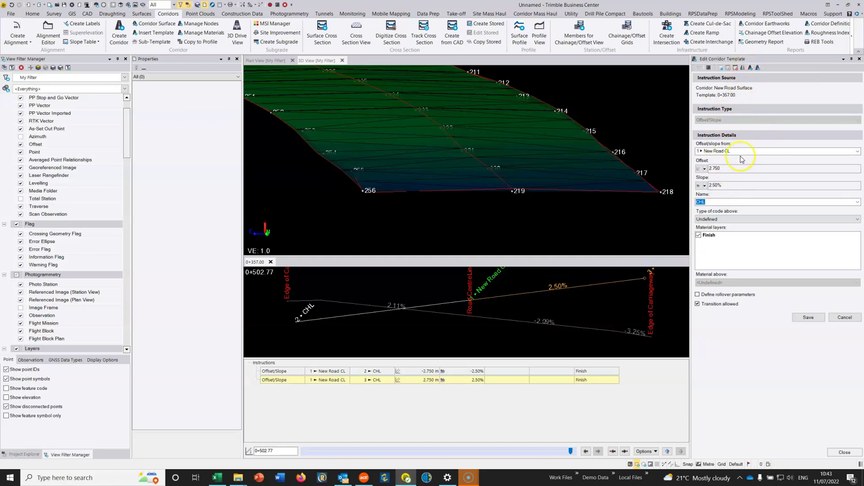
left_click(751, 69)
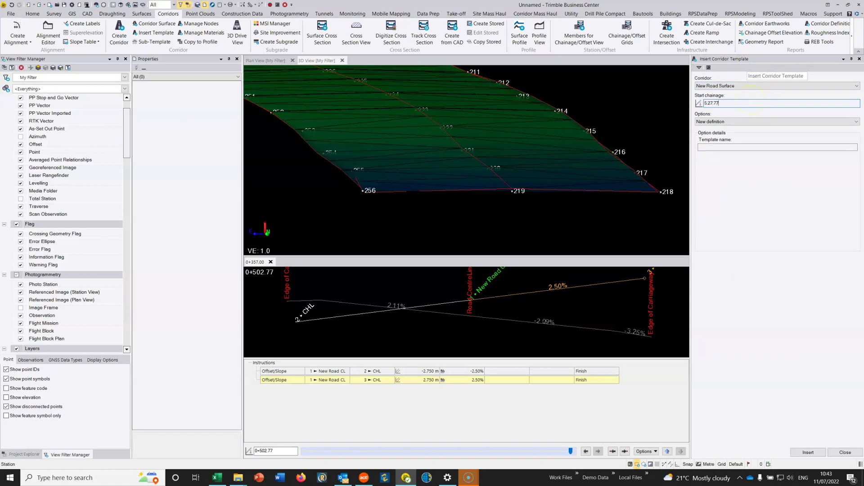
left_click(743, 121)
left_click(728, 133)
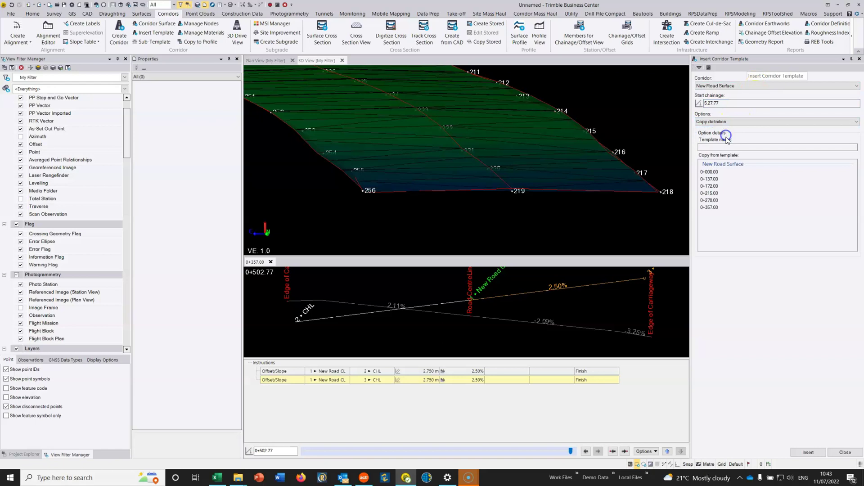
left_click(815, 453)
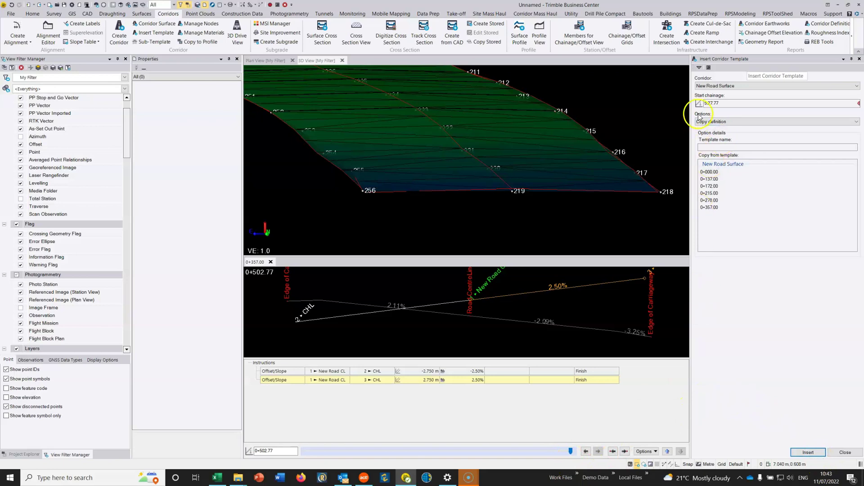
left_click(709, 103)
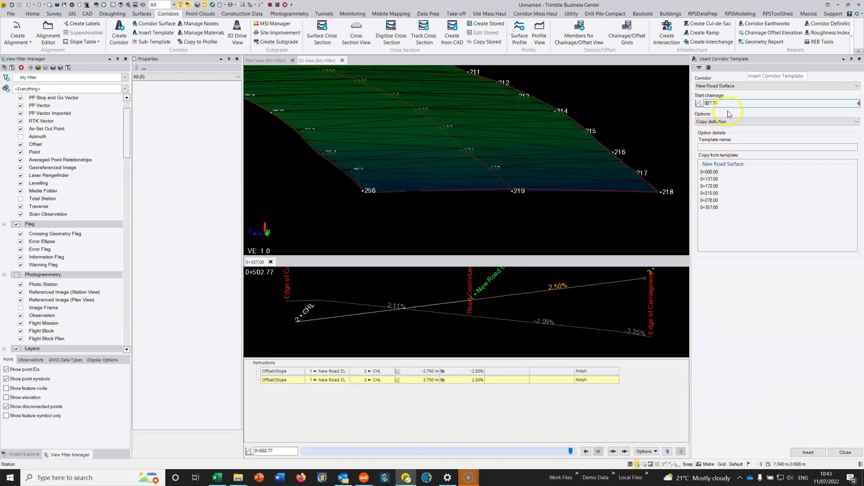
left_click(806, 452)
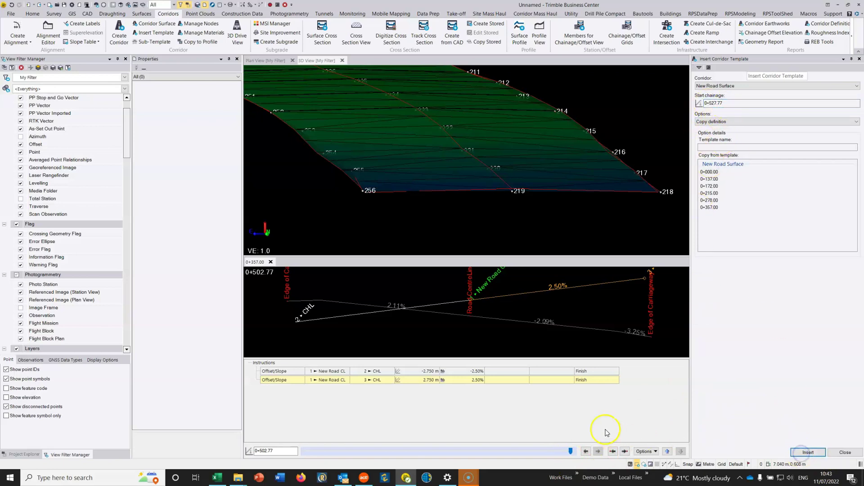
left_click(731, 103)
double_click(714, 103)
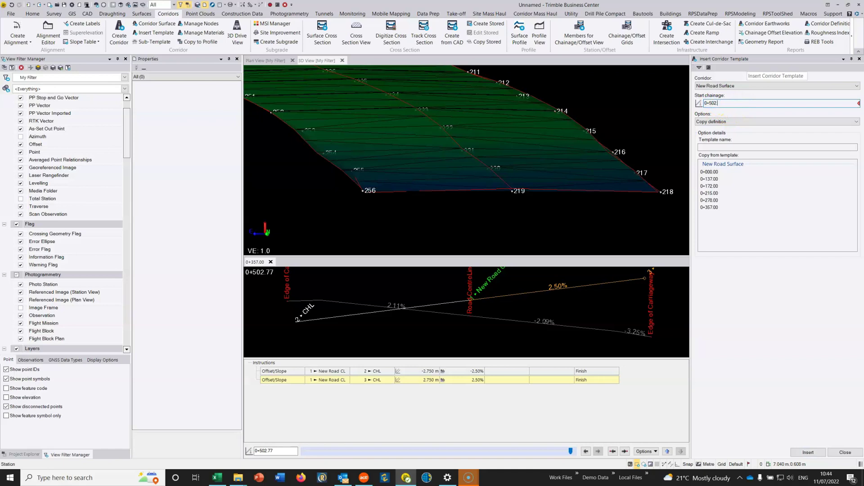
left_click(808, 452)
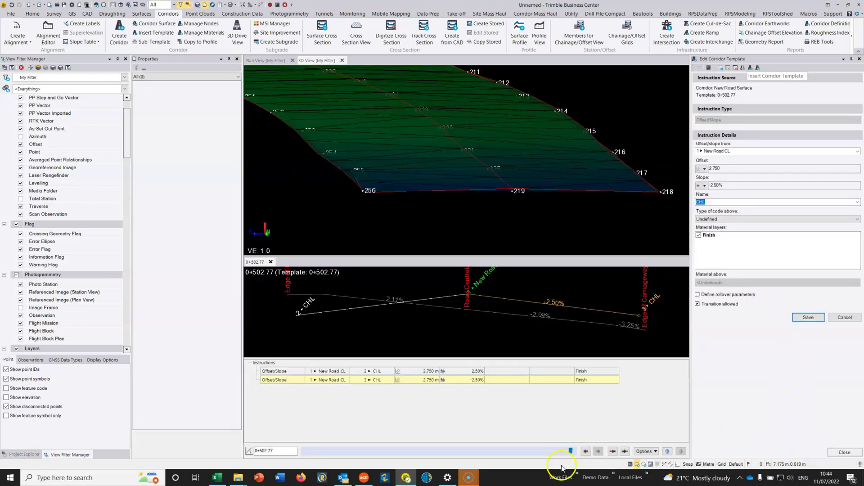
Step: Check the cross-section at chainage 0+504.79, then close the corridor template editor and inspect the road surface in 3D
mouse_move(570, 451)
left_mouse_down()
mouse_move(306, 457)
mouse_move(575, 459)
left_mouse_up()
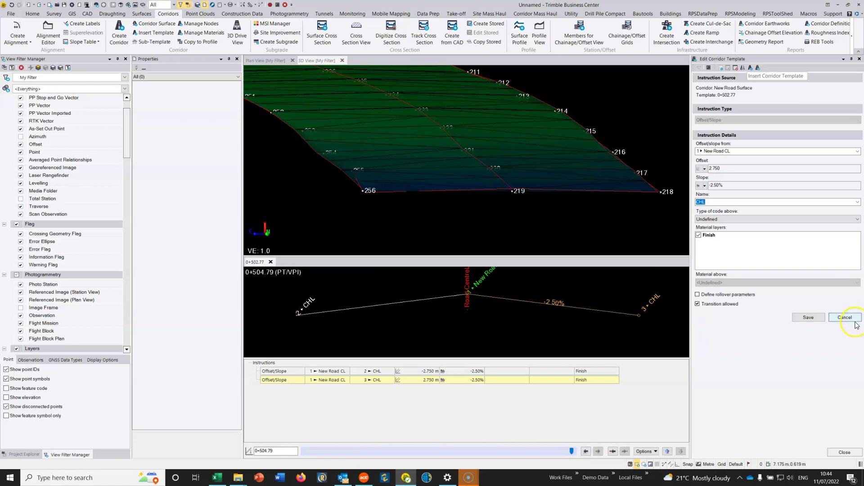
scroll(536, 139, "down", 3)
middle_click_drag(448, 126, 544, 212)
middle_click_drag(360, 141, 518, 193)
right_click_drag(400, 144, 466, 158)
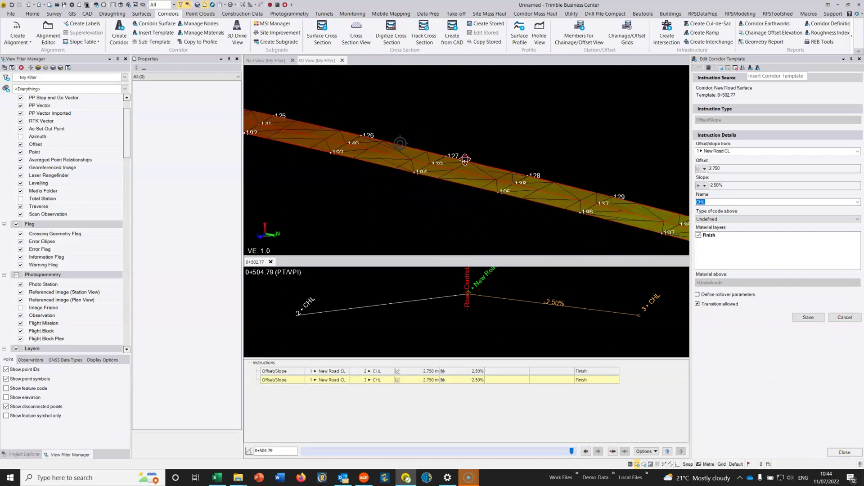
left_click(860, 60)
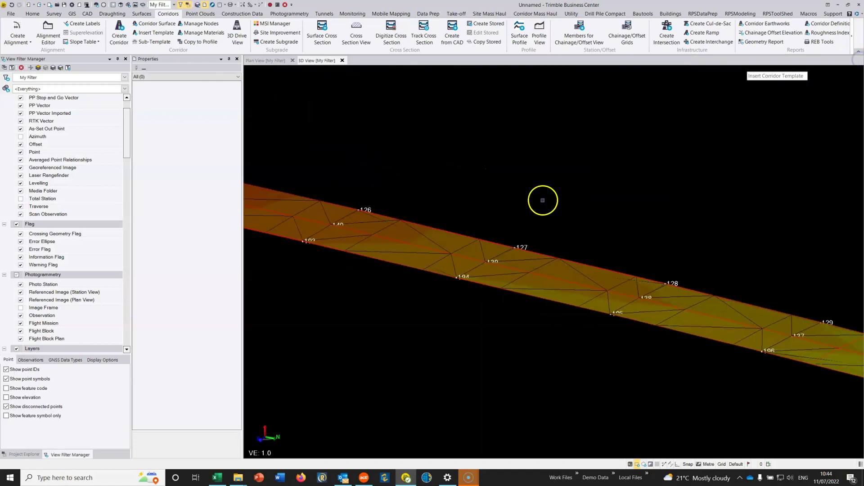
scroll(544, 198, "down", 2)
scroll(506, 227, "down", 2)
middle_click_drag(506, 227, 653, 251)
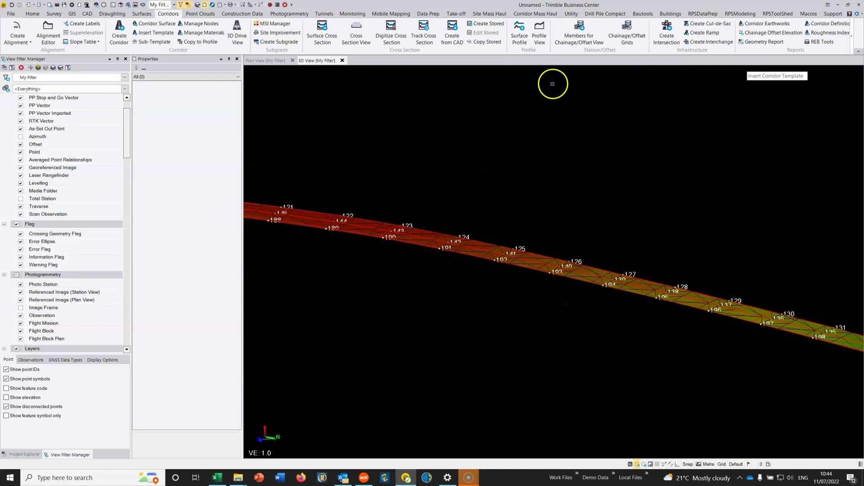
scroll(397, 222, "down", 2)
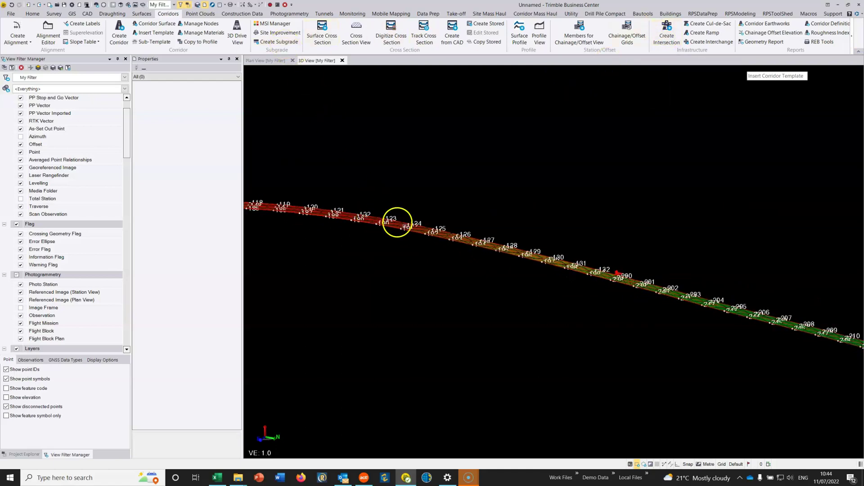
Step: Slice the surfaces across the road in plan between points 104 and 103 to compare the existing and new profiles
left_click(275, 60)
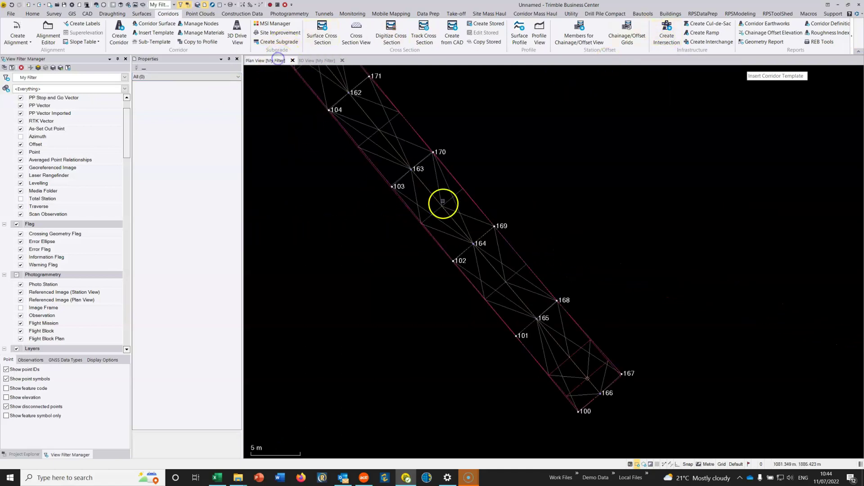
middle_click_drag(398, 151, 445, 208)
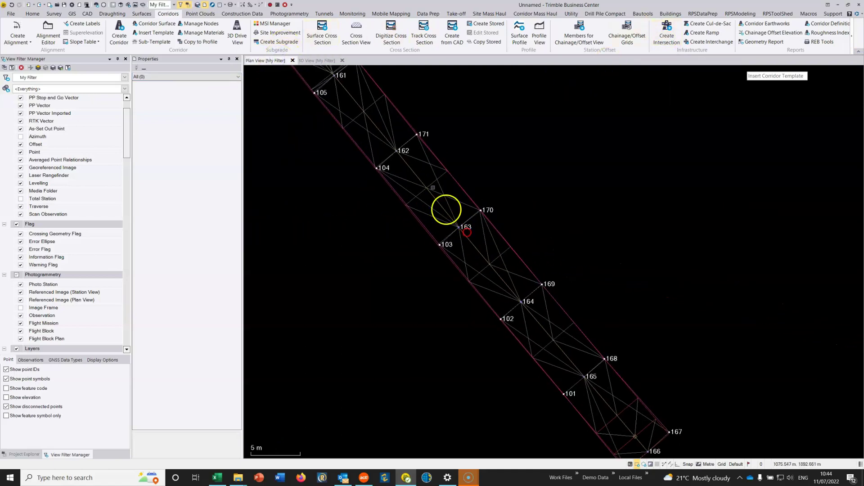
left_click(142, 14)
left_click(288, 41)
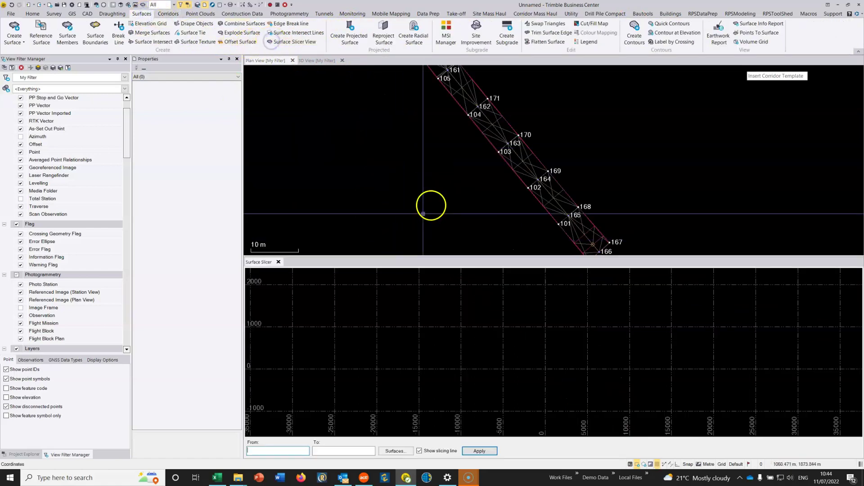
left_click(513, 93)
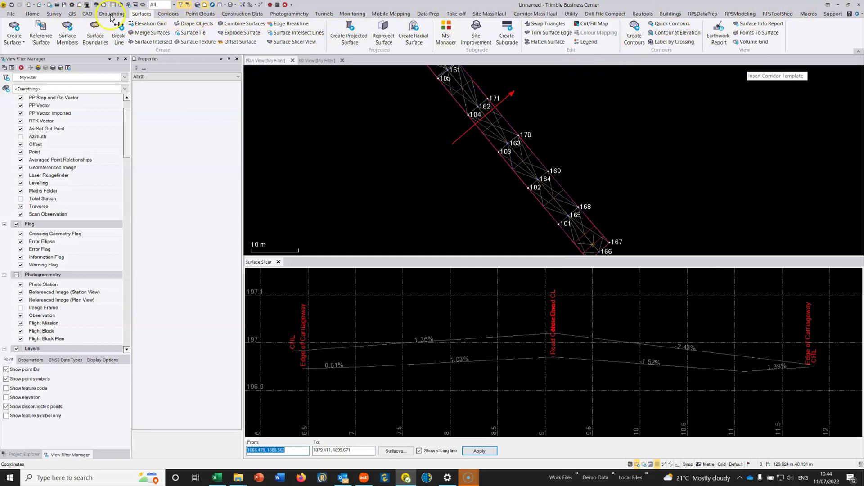
Step: Generate a surface-to-surface earthwork report with OGL as the initial surface and New Road Surface (Finish) as the final one
left_click(718, 31)
left_click(717, 98)
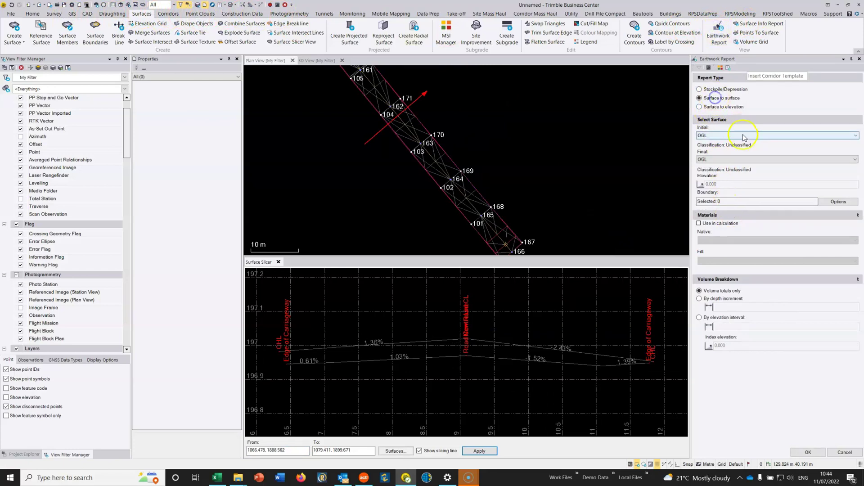
left_click(739, 135)
left_click(722, 145)
left_click(719, 160)
left_click(718, 164)
left_click(807, 453)
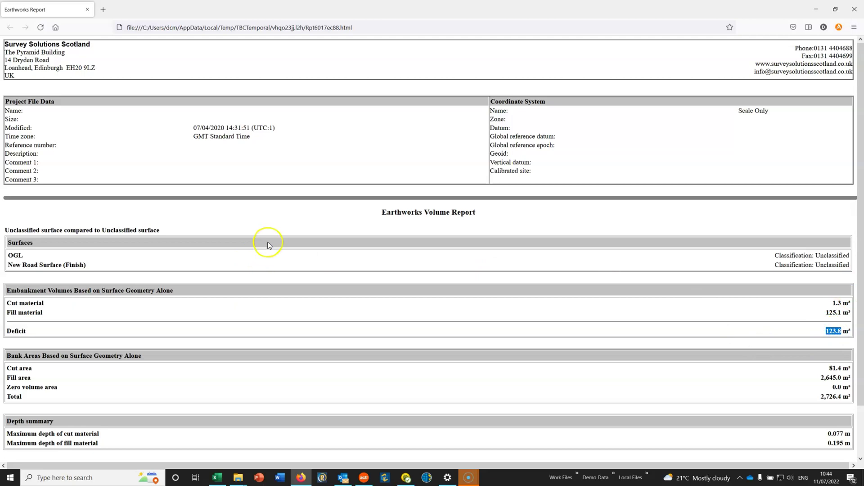
left_click(818, 7)
Step: Close the surface slicer view and look along the road in plan
scroll(591, 323, "down", 5)
middle_click_drag(590, 326, 531, 341)
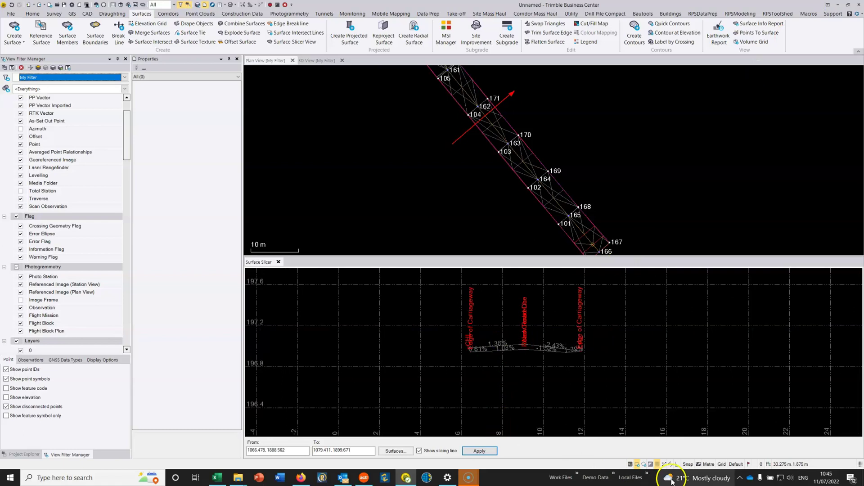
left_click(278, 261)
scroll(467, 225, "down", 2)
scroll(467, 224, "down", 2)
middle_click_drag(455, 208, 495, 328)
scroll(380, 199, "up", 5)
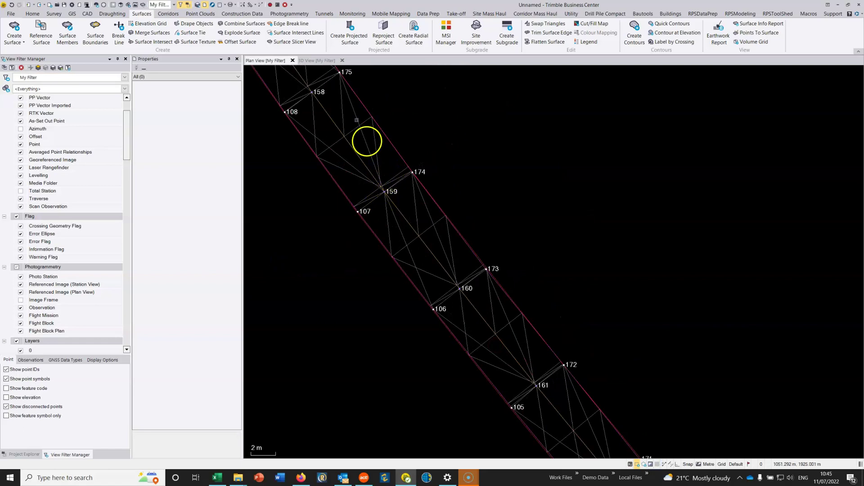
left_click(325, 61)
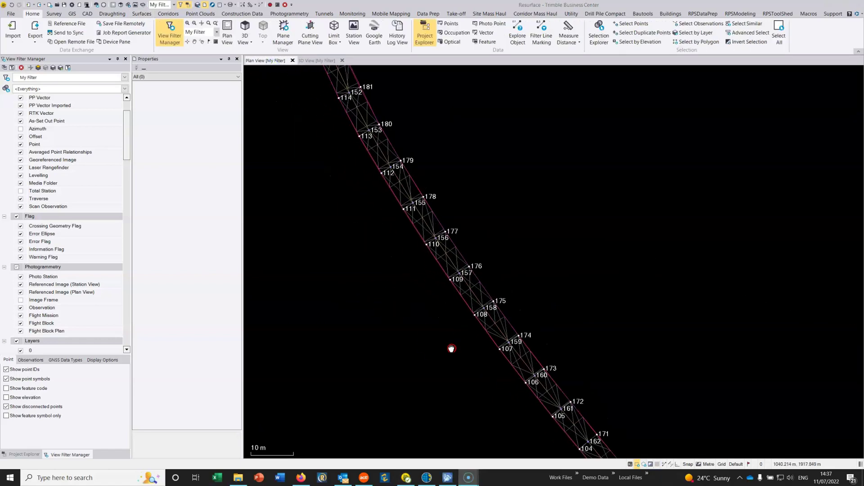
Step: Select the New Road Surface (Finish) corridor surface together with the New Road CL horizontal alignment
scroll(448, 326, "up", 2)
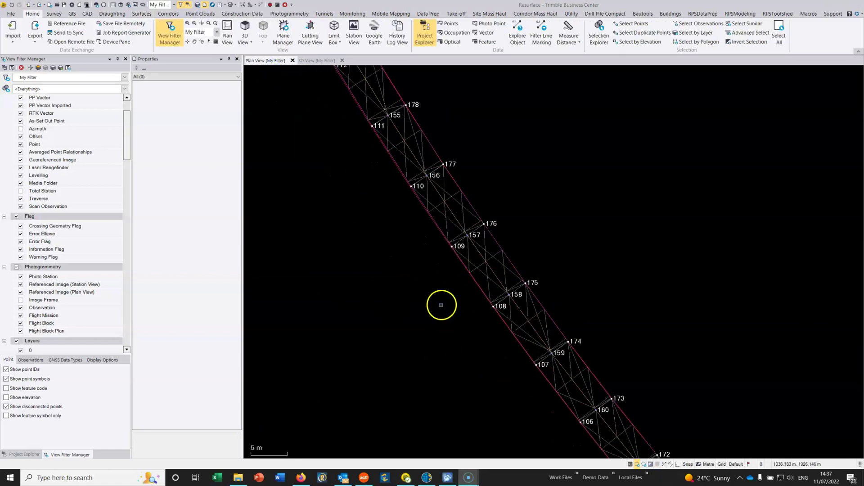
left_click(442, 212)
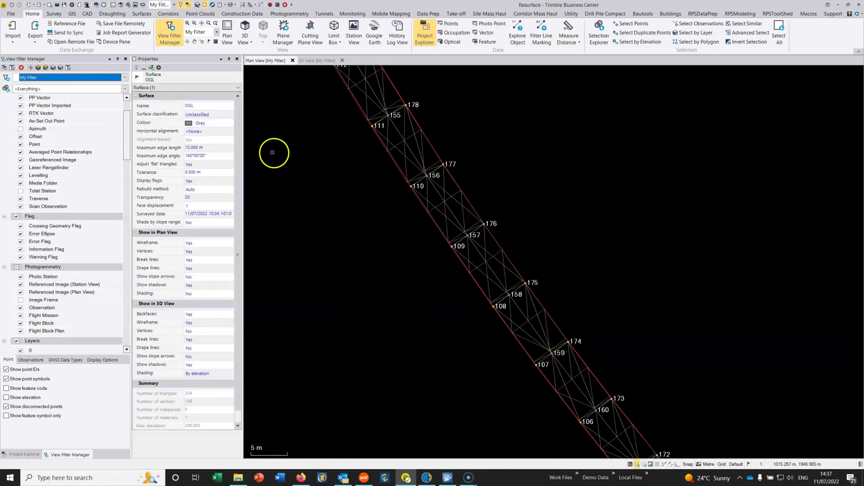
scroll(445, 163, "up", 2)
left_click(390, 130)
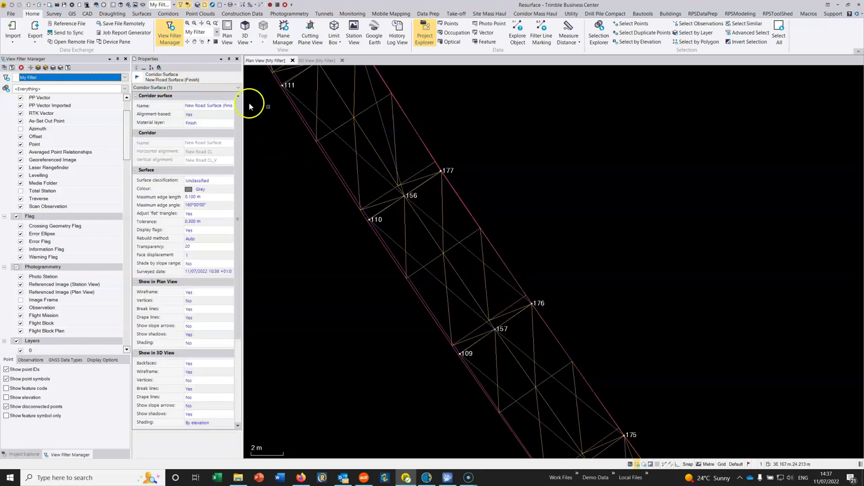
left_click(367, 138)
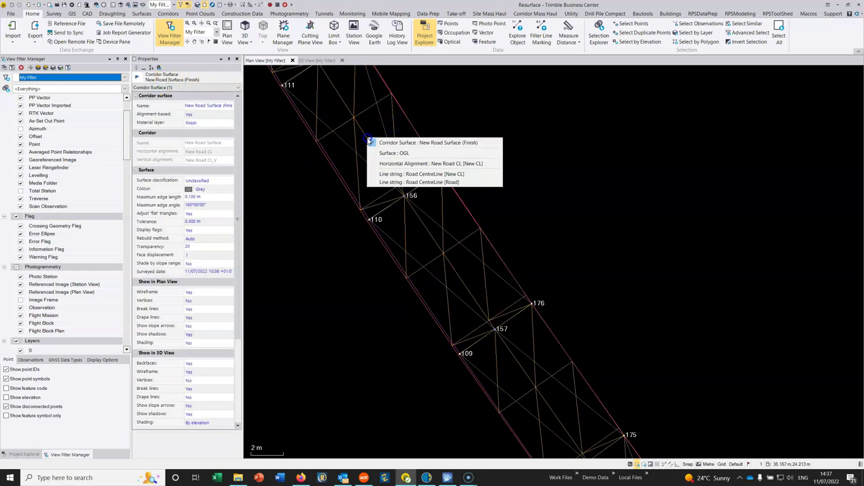
left_click(409, 165)
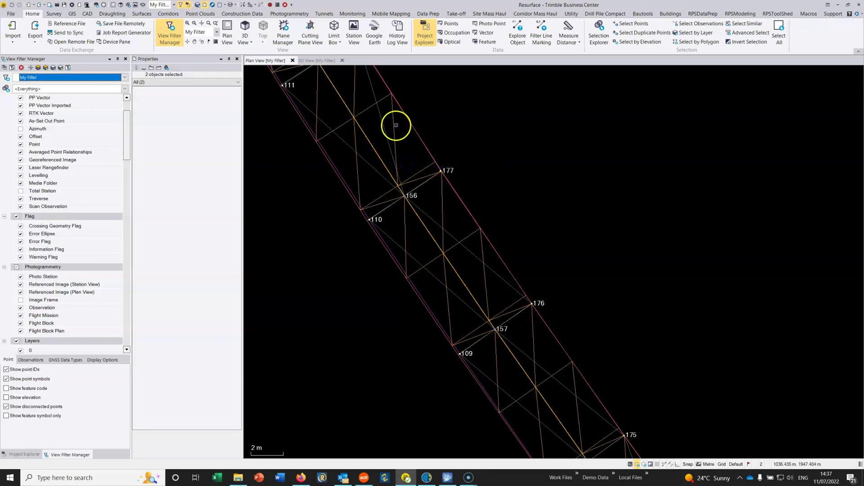
Step: Set up a LandXML export of the selected objects, choosing to replace LandXML.xml in the Resurface folder
left_click(35, 27)
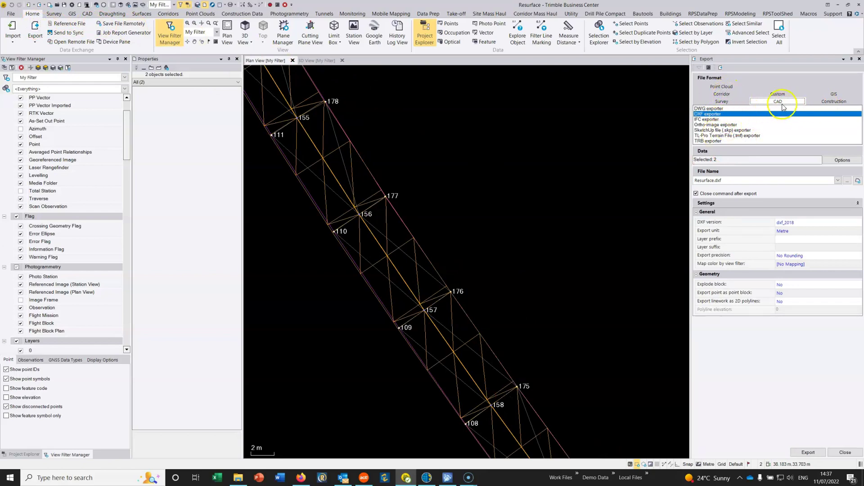
left_click(826, 103)
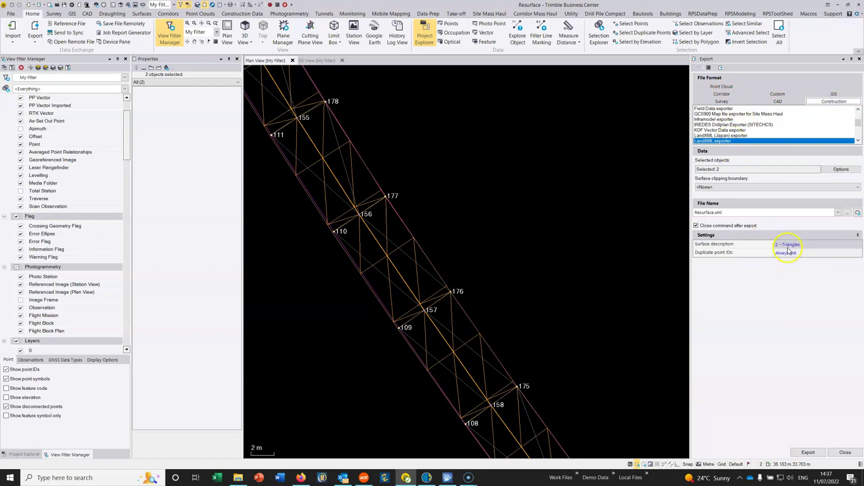
left_click(847, 213)
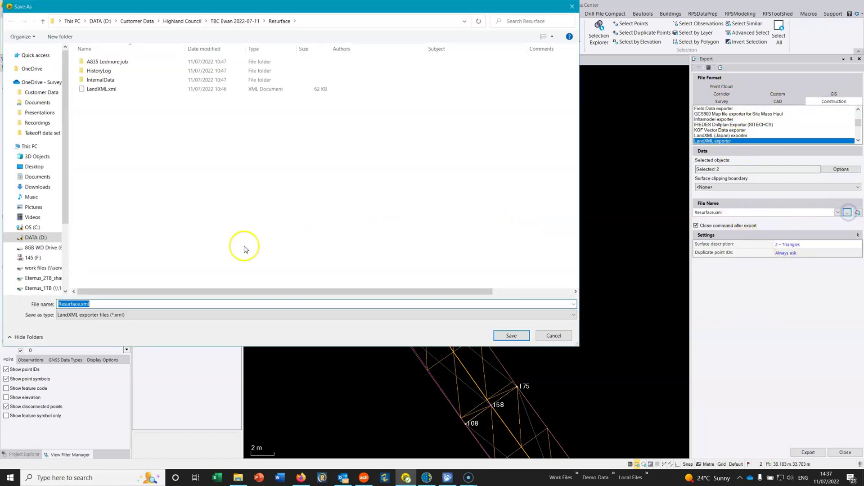
left_click(99, 89)
left_click(512, 336)
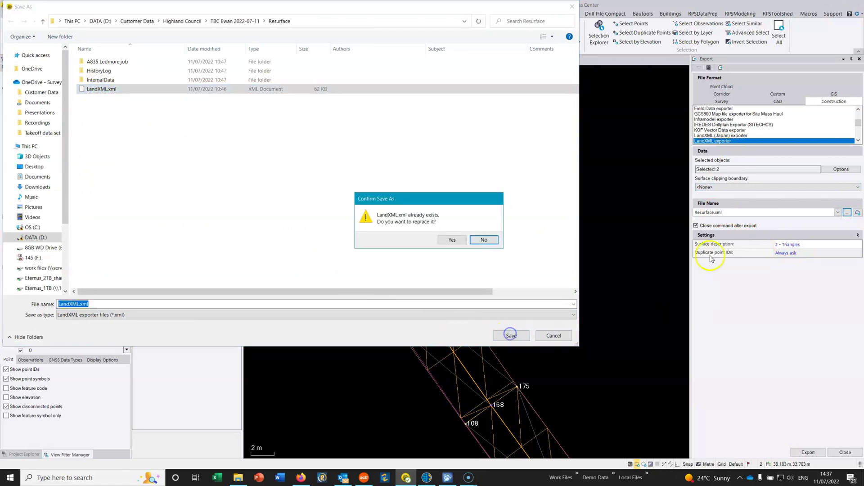
left_click(457, 237)
Step: Export the LandXML file with surface description 2 - Triangles and duplicate point IDs set to Always ask
left_click(785, 245)
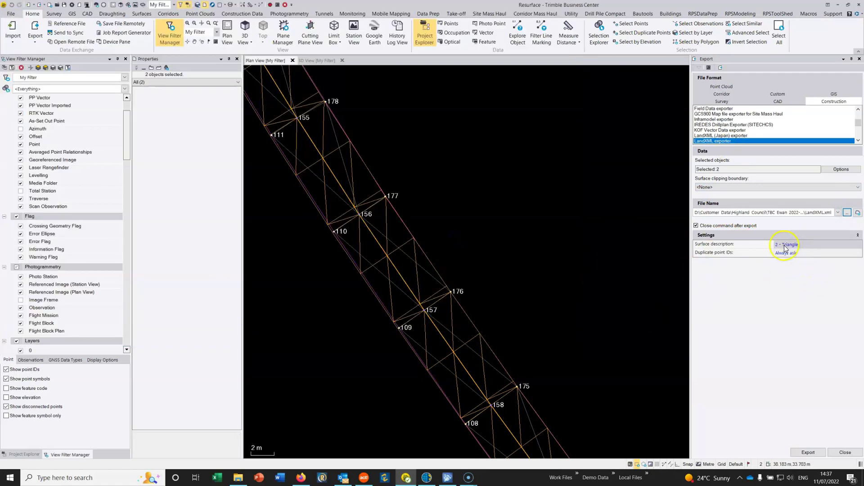
left_click(785, 253)
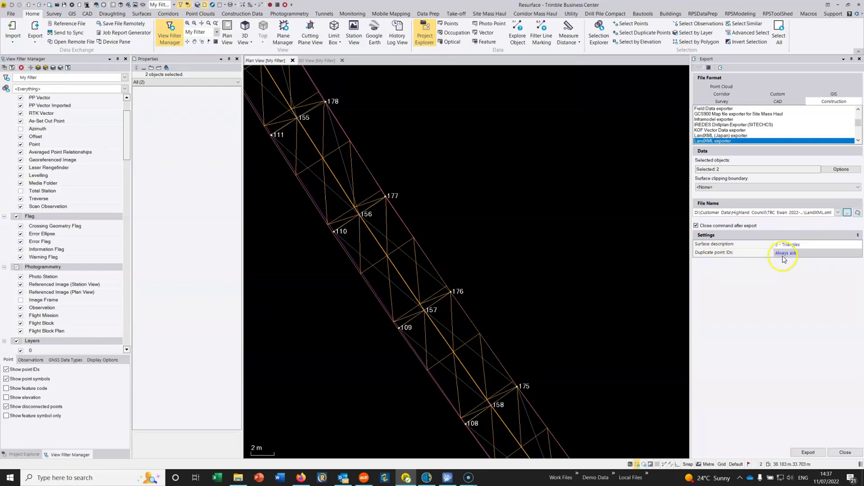
left_click(809, 451)
left_click(431, 248)
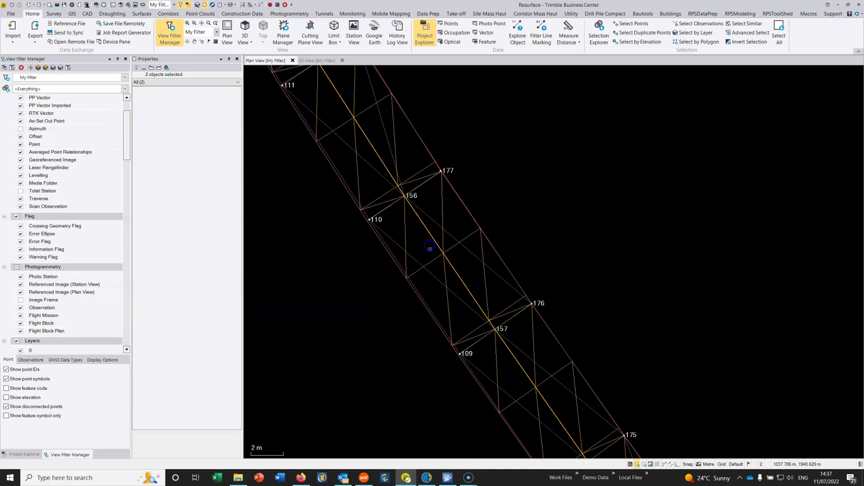
Step: Select only the New Road CL horizontal alignment and export it as Resurface.dxf with the CAD DXF exporter
left_click(548, 212)
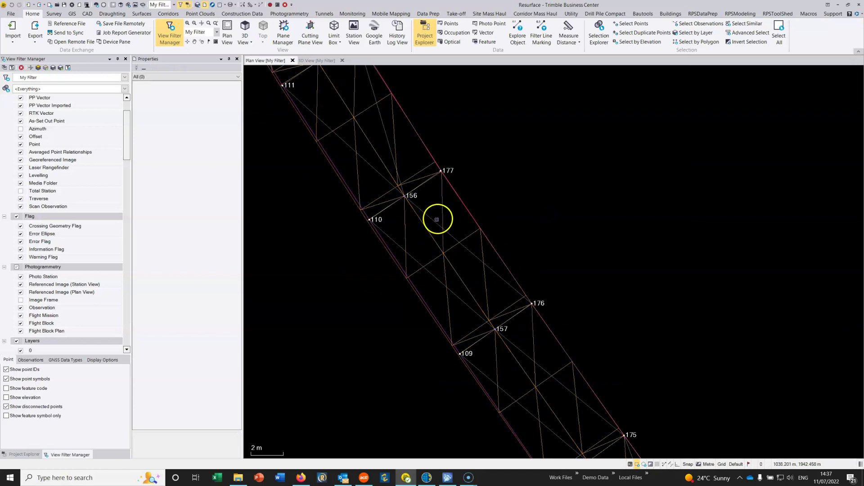
left_click(426, 226)
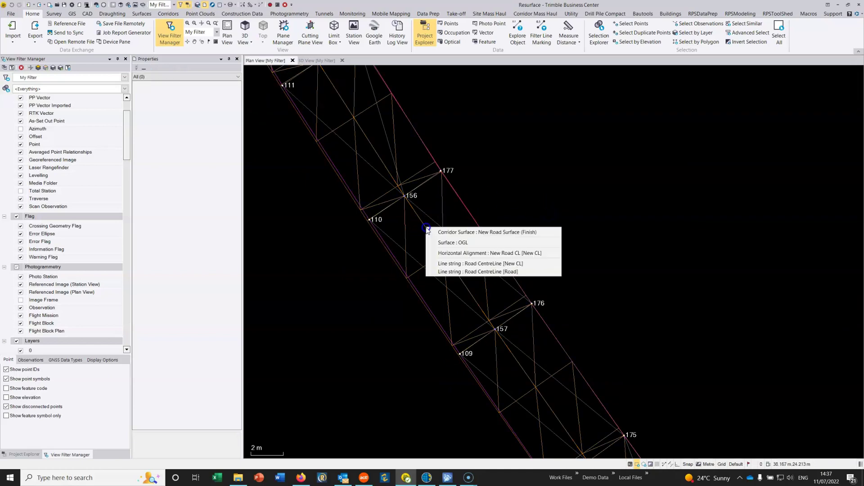
left_click(447, 253)
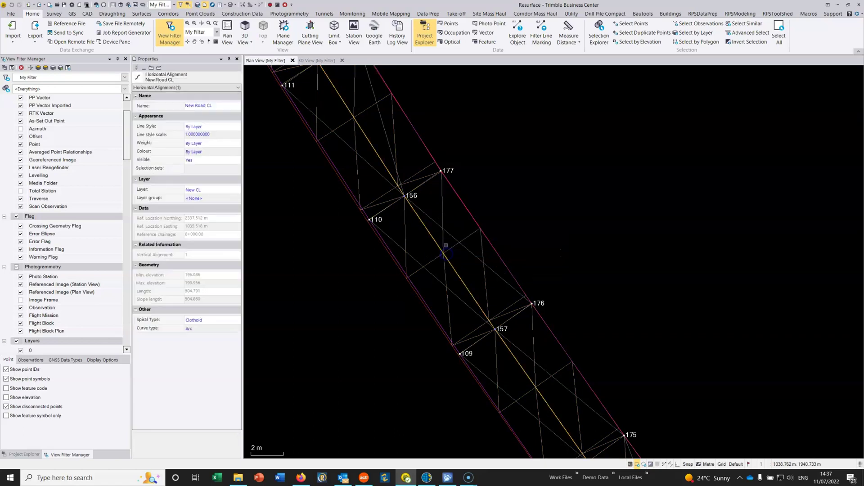
left_click(39, 28)
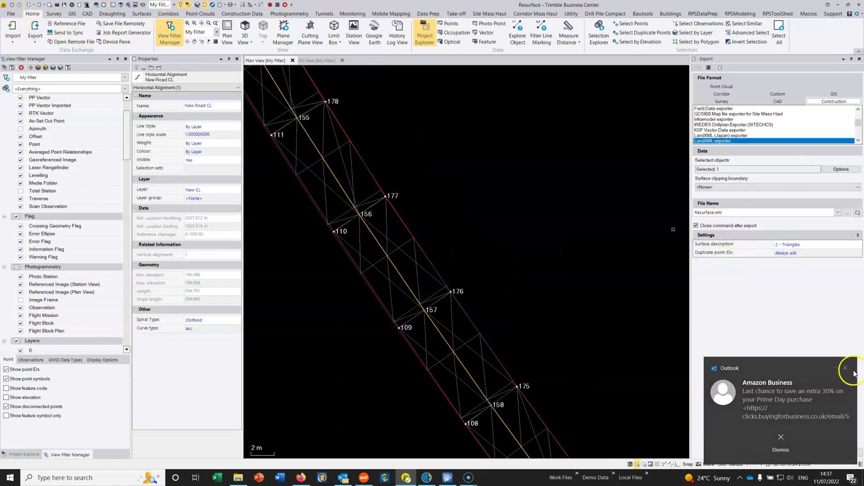
left_click(846, 368)
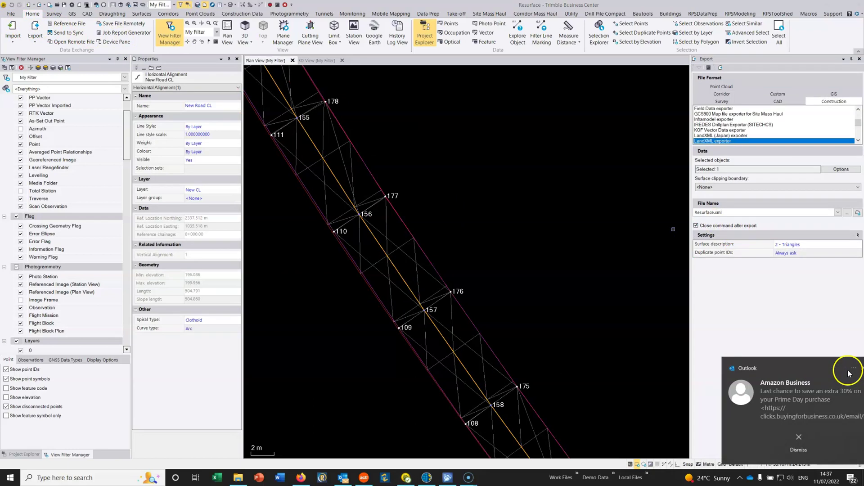
left_click(778, 102)
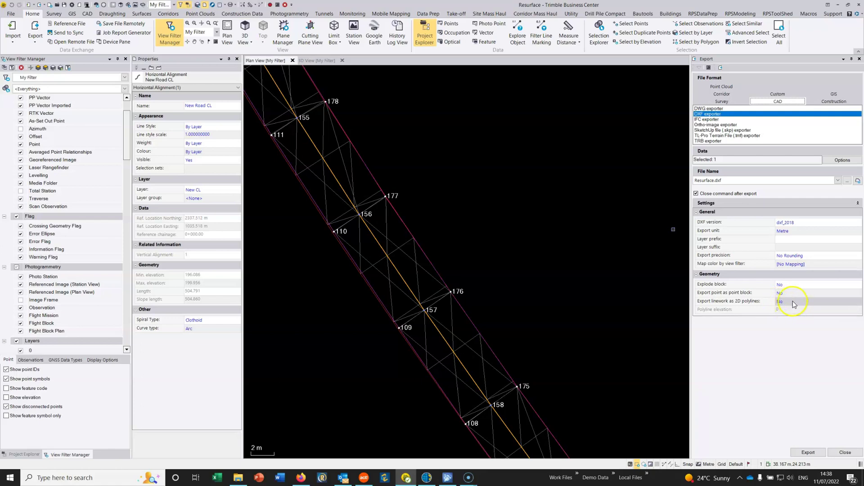
left_click(808, 452)
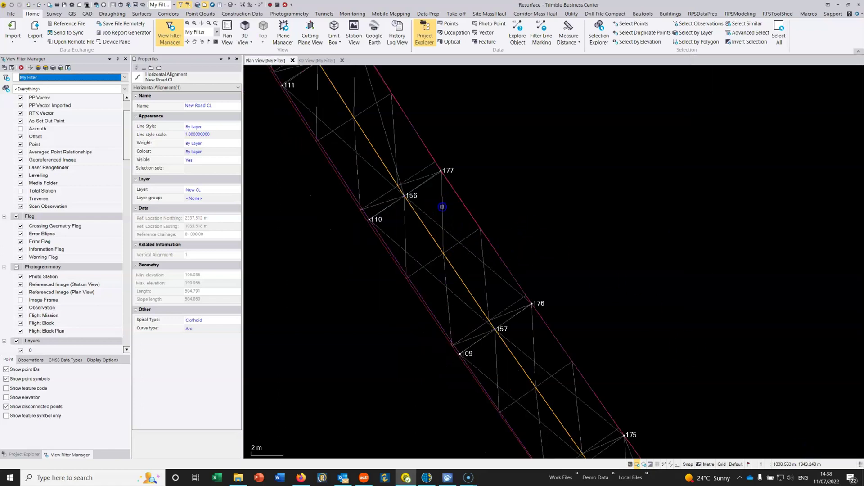
Step: Select the New Road Surface (Finish) corridor surface and export it as Resurface.ttm with the construction TTM exporter
left_click(442, 207)
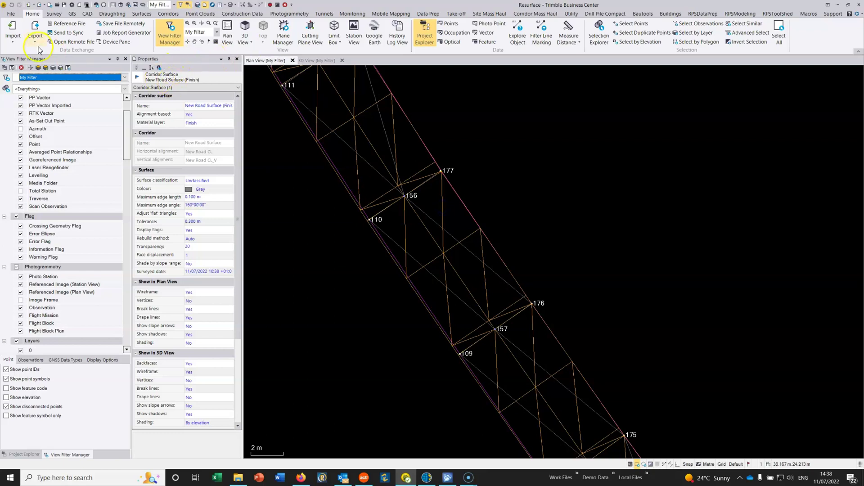
left_click(34, 26)
left_click(825, 100)
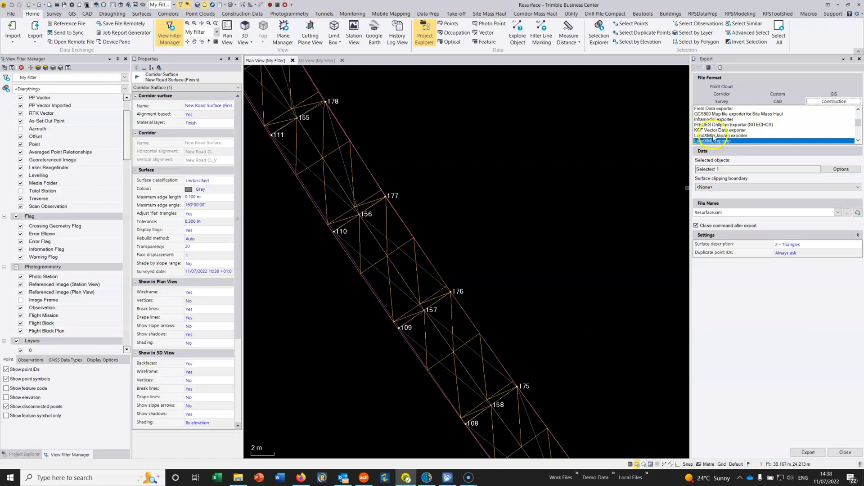
scroll(714, 134, "down", 5)
left_click(714, 136)
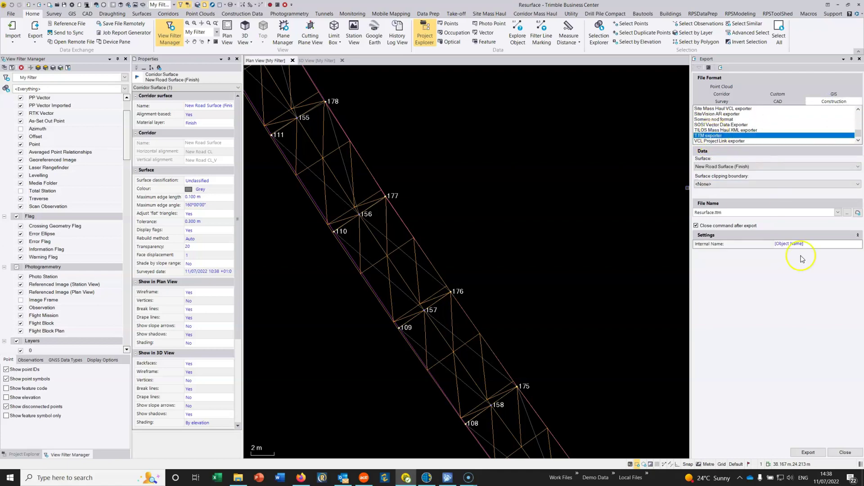
left_click(808, 453)
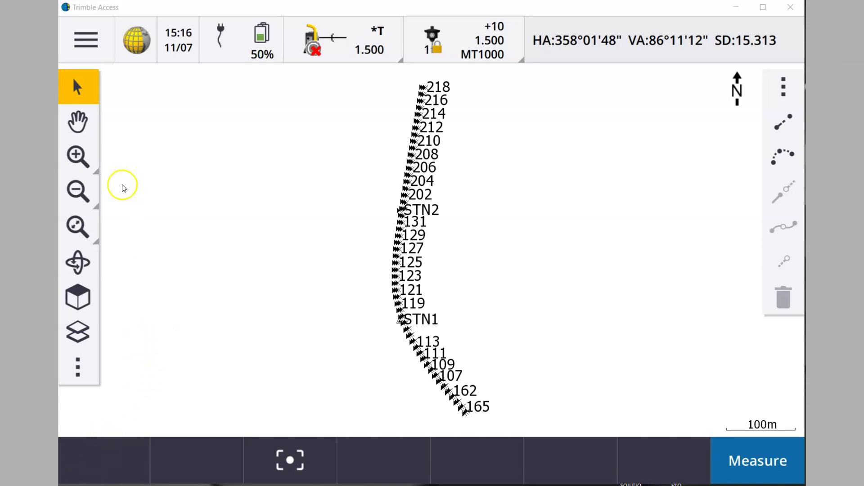
Step: Switch to Trimble Access and create a job named Setout2 in the Resurfacing project from the Scale Factor 1 template
left_click(86, 40)
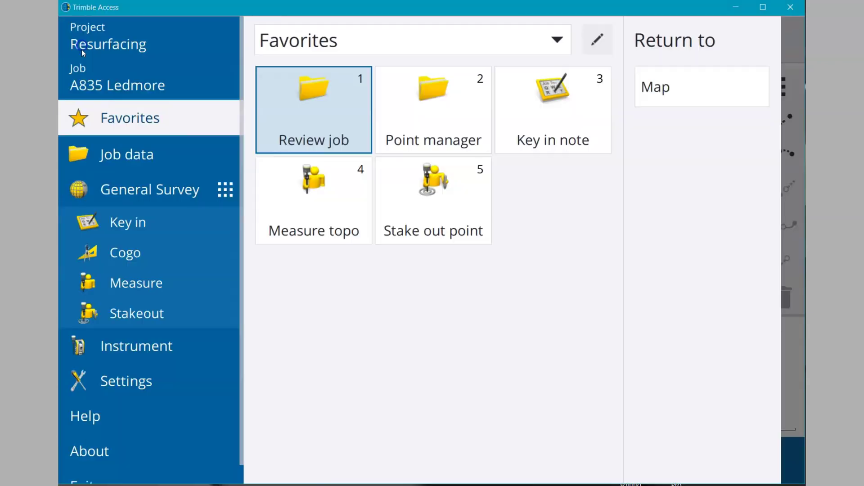
left_click(103, 80)
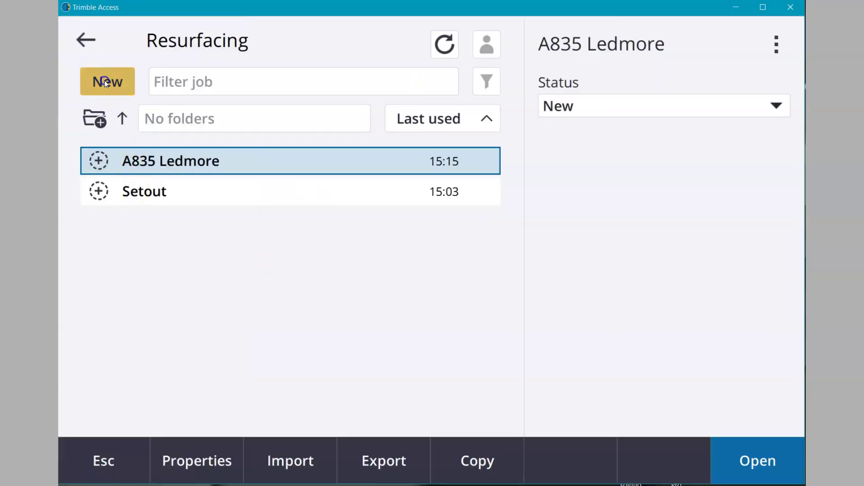
left_click(106, 82)
type("Setout2")
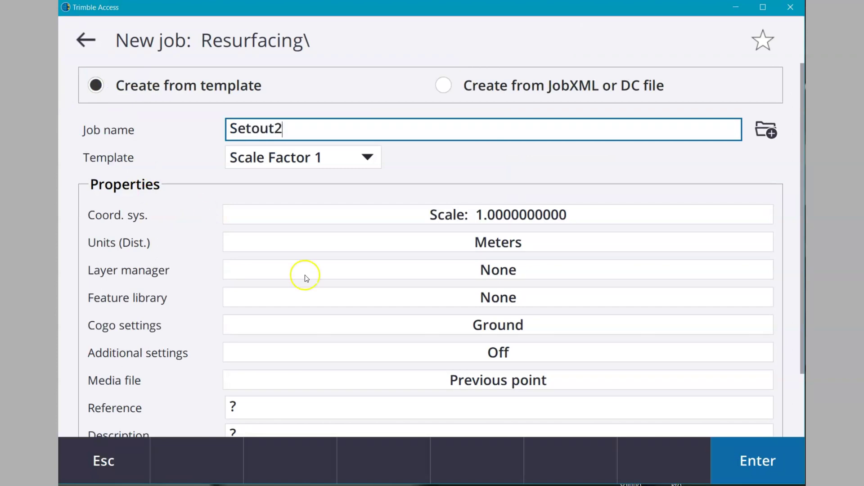
left_click(744, 469)
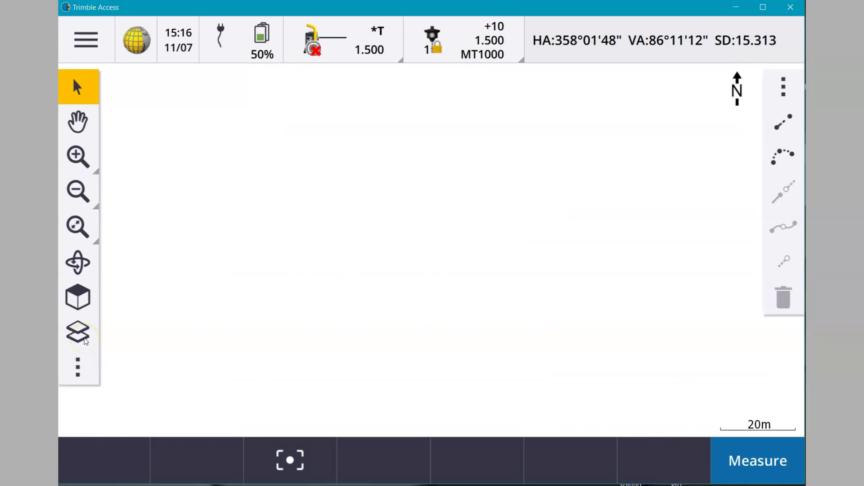
Step: Link the A835 Ledmore job as a point file in the Layer manager and fit its points in the map
left_click(85, 341)
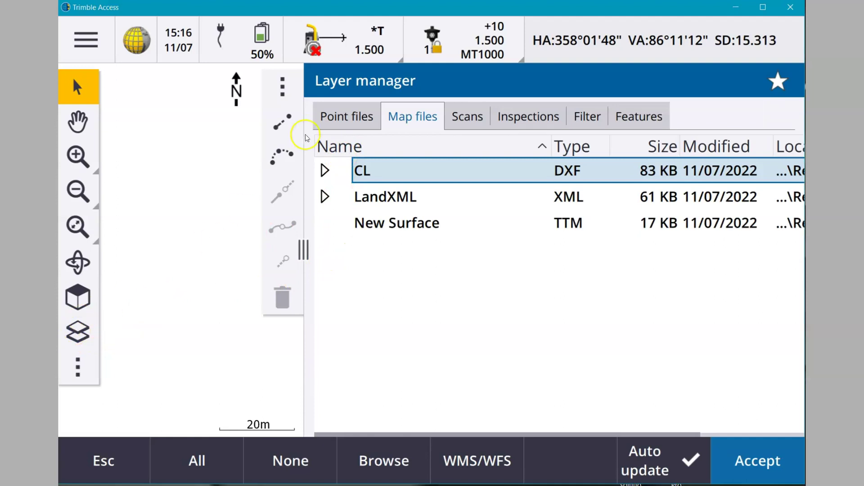
left_click(340, 118)
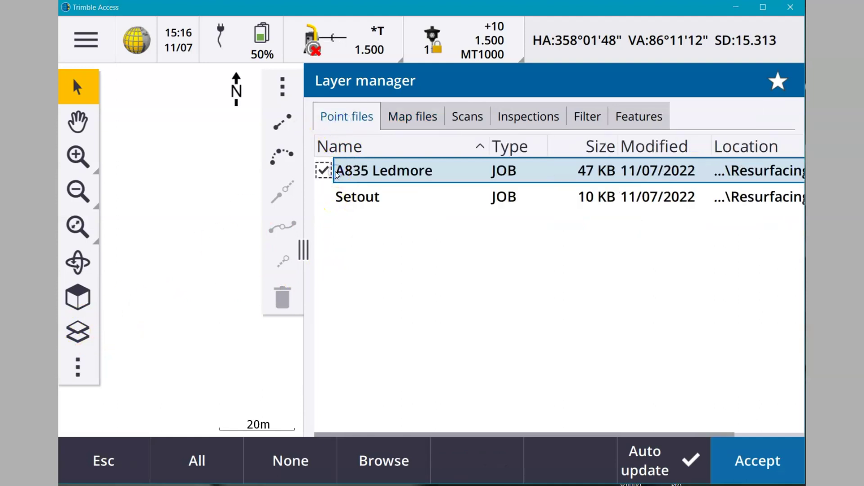
left_click(759, 460)
left_click(78, 227)
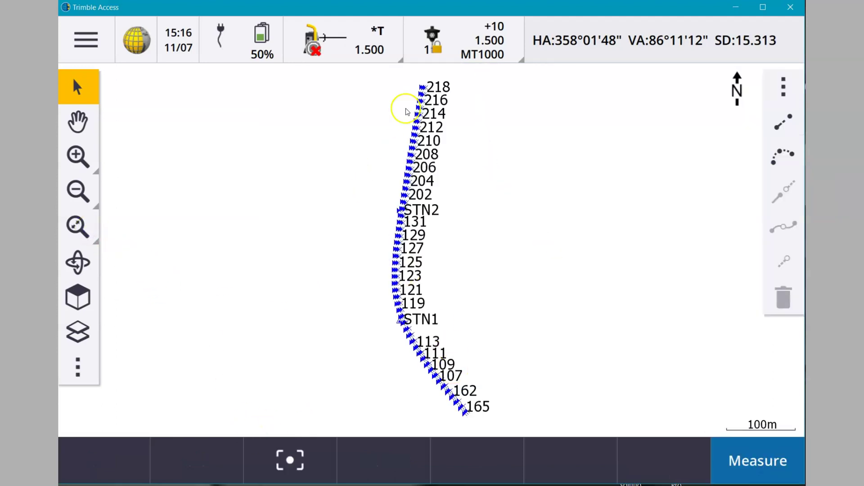
Step: Start a standard Station setup around STN1 and accept the atmospheric corrections
left_click(77, 155)
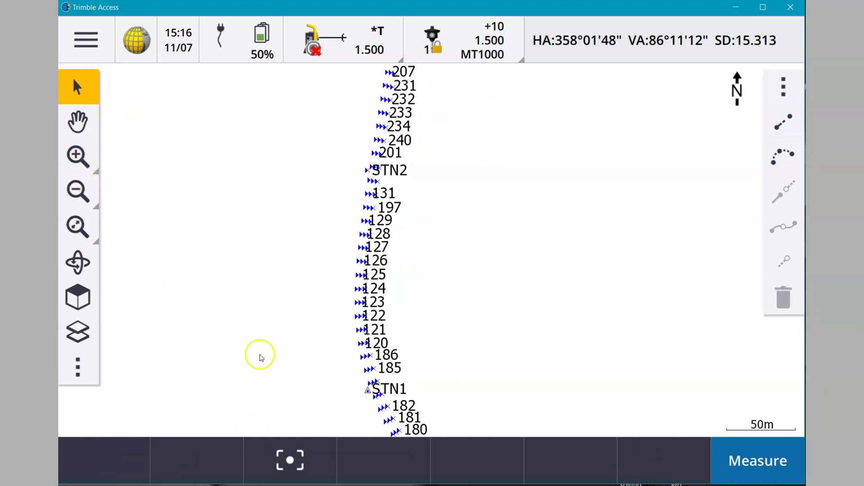
left_click(78, 120)
left_click_drag(356, 325, 357, 198)
left_click(79, 157)
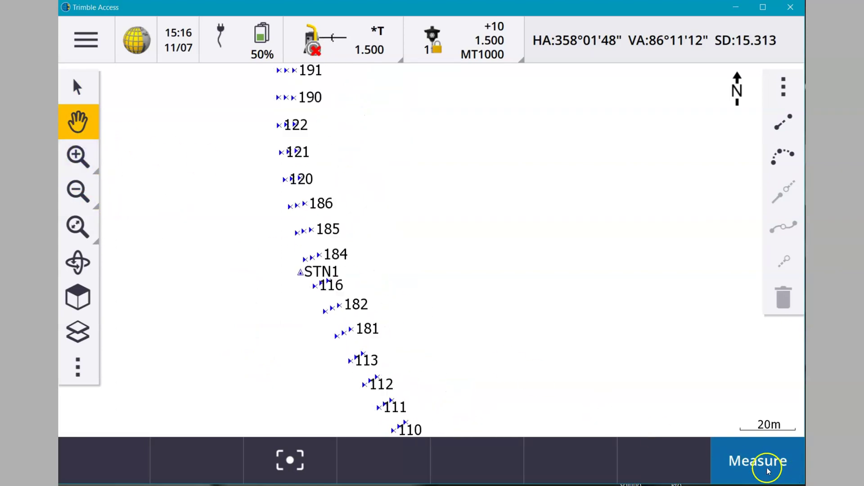
left_click(768, 470)
left_click(171, 185)
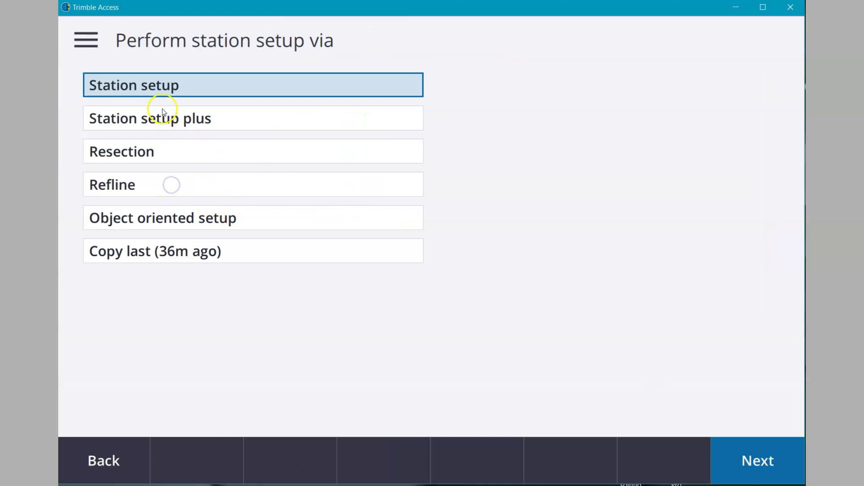
left_click(162, 93)
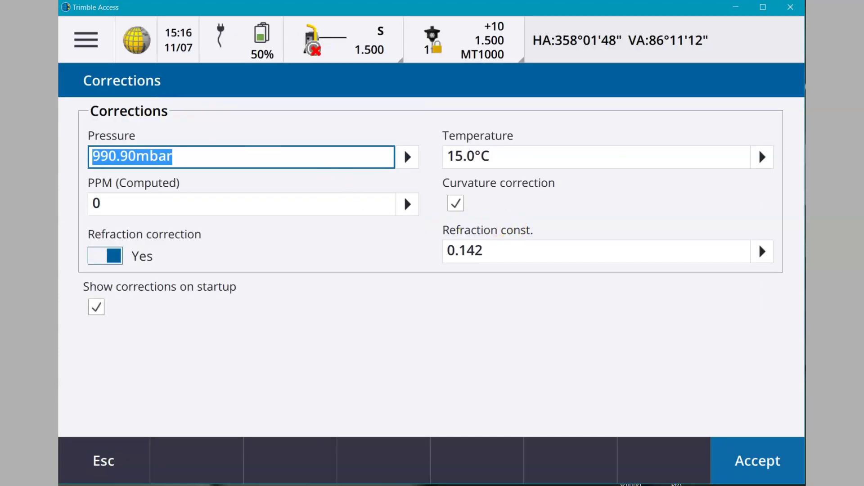
left_click(720, 455)
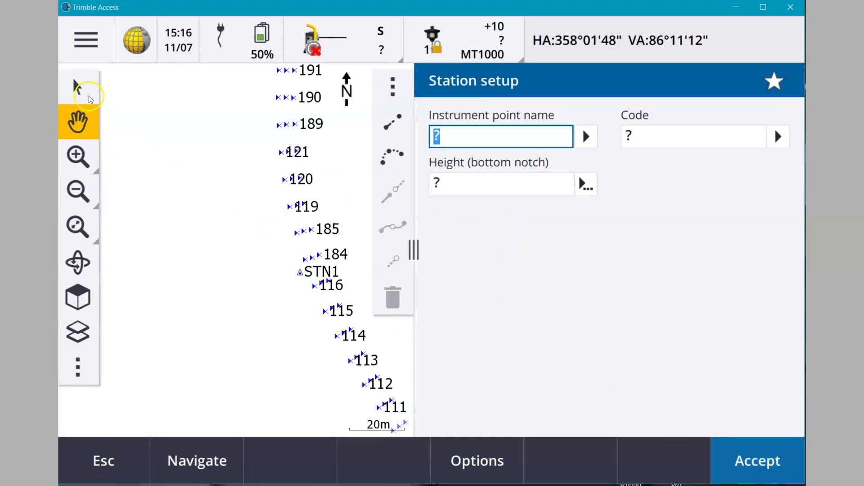
Step: Pick STN1 from the map as the instrument point and set the instrument height to 1.525 m
left_click(89, 97)
left_click(300, 272)
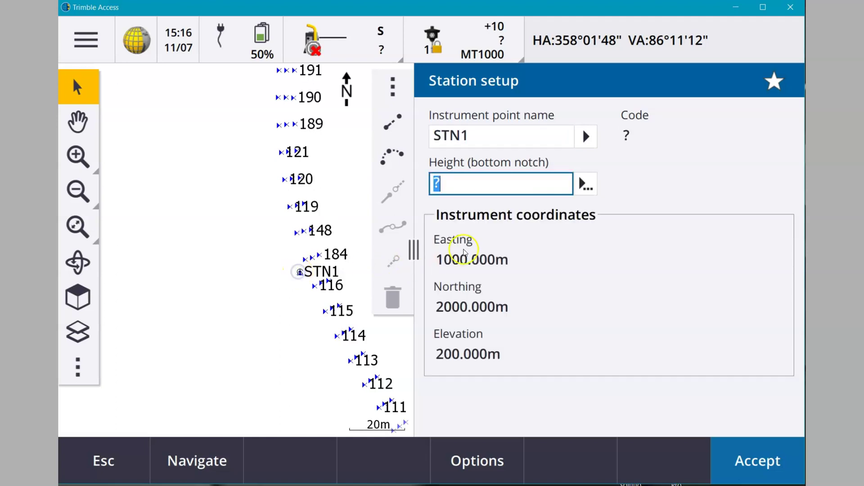
type("1")
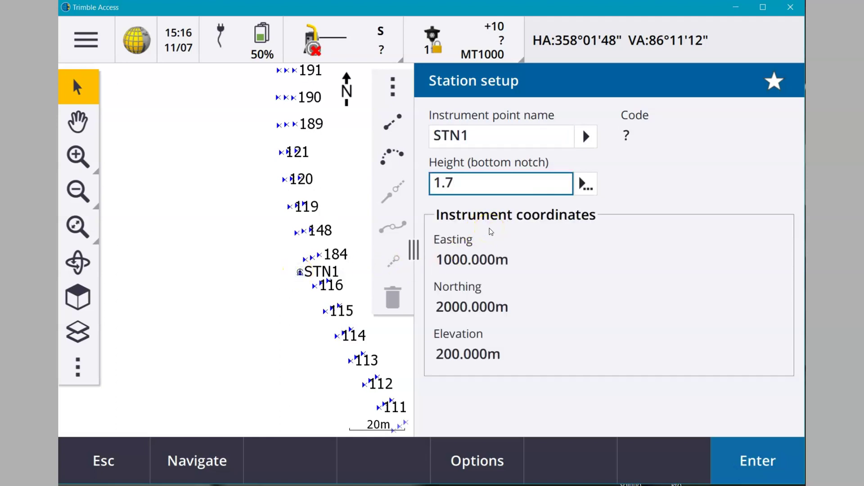
type(".525")
left_click(765, 460)
left_click(767, 462)
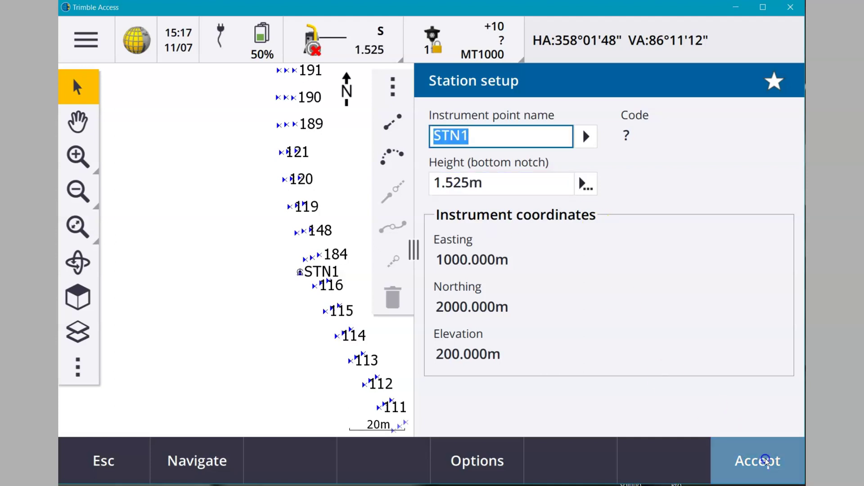
Step: Set STN2 as the backsight at height 1.500 m, measure it by angles and distance, store the setup and return to the map
type("STN2")
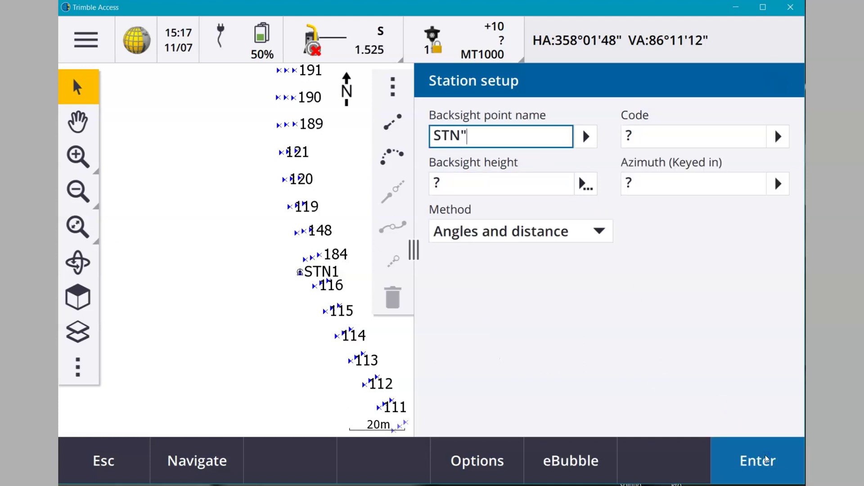
left_click(509, 186)
key("Tab")
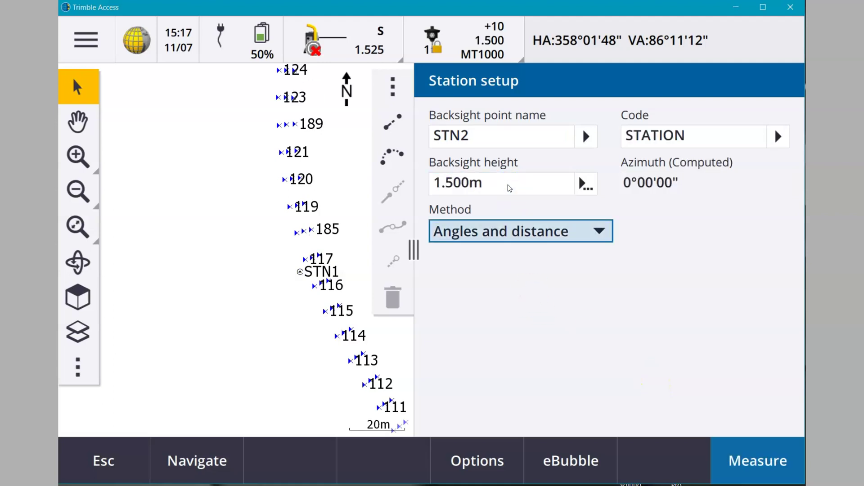
left_click(775, 473)
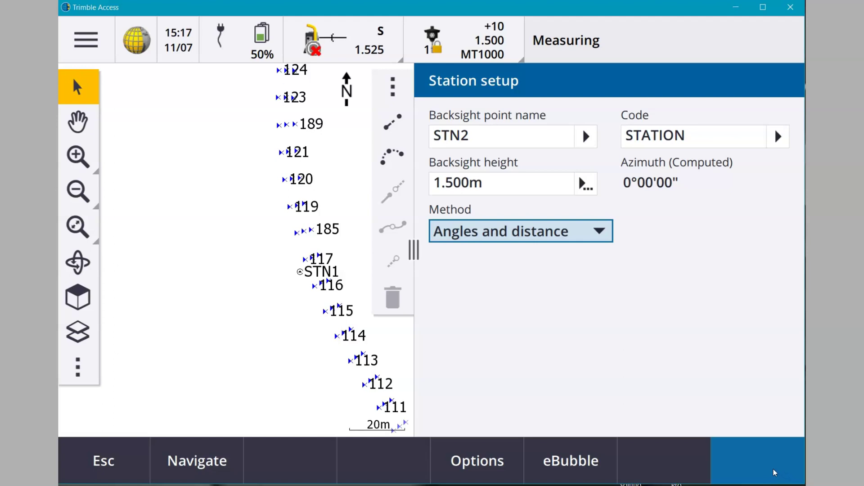
left_click(775, 473)
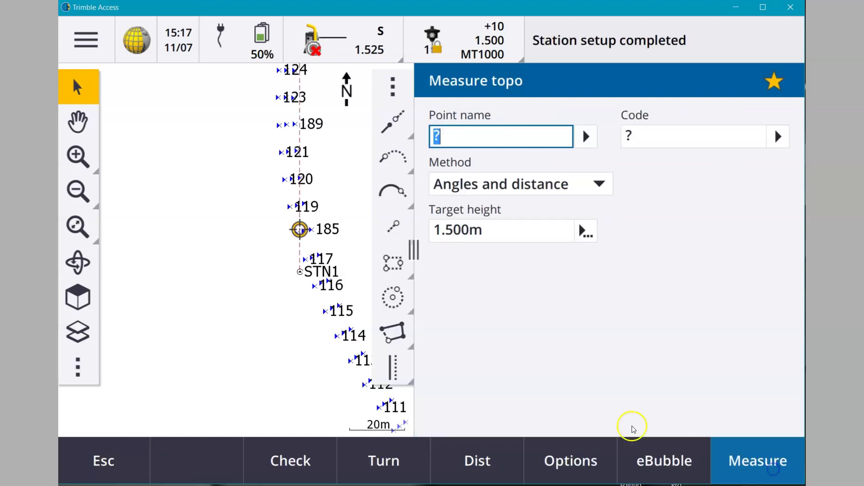
left_click(98, 464)
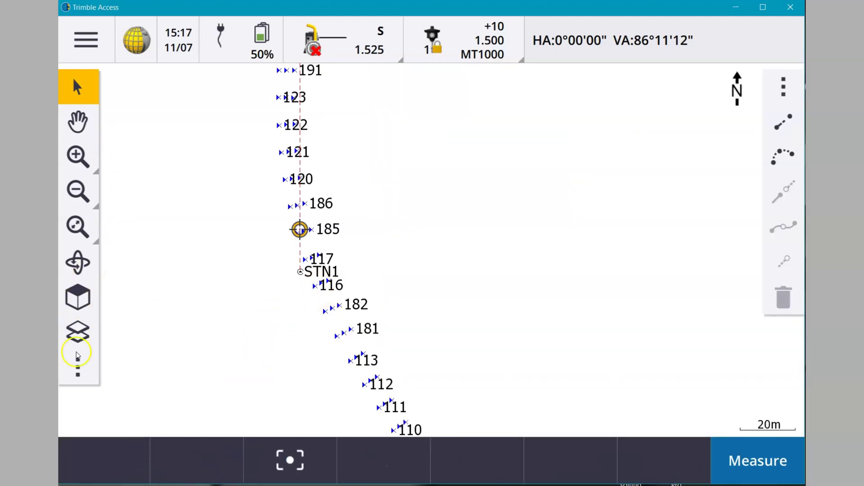
Step: Make the CL DXF and New Surface TTM map files visible and selectable in the Layer manager
left_click(79, 333)
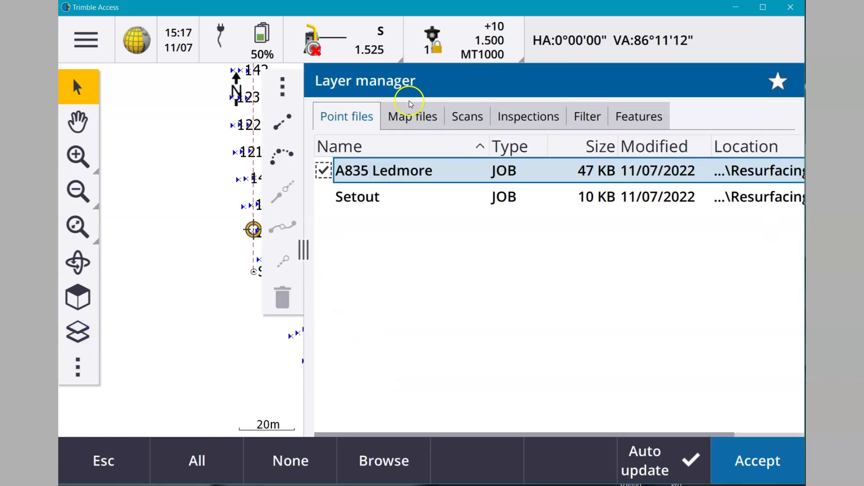
left_click(414, 112)
left_click(345, 171)
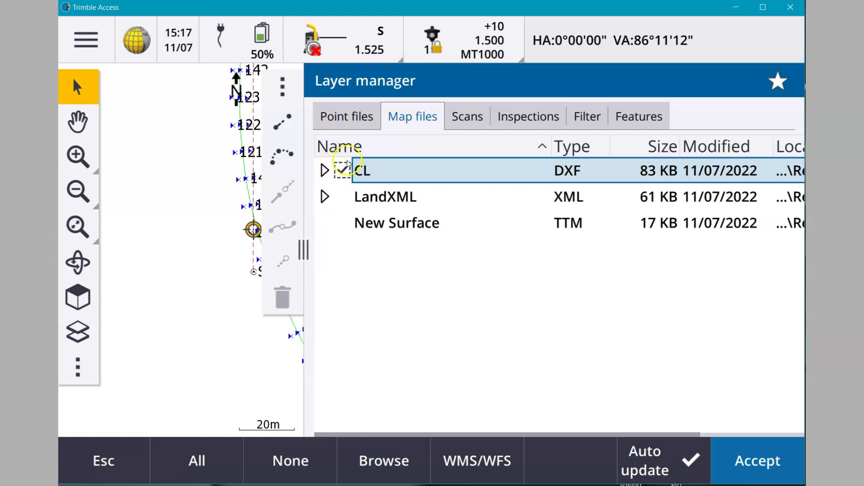
left_click(345, 226)
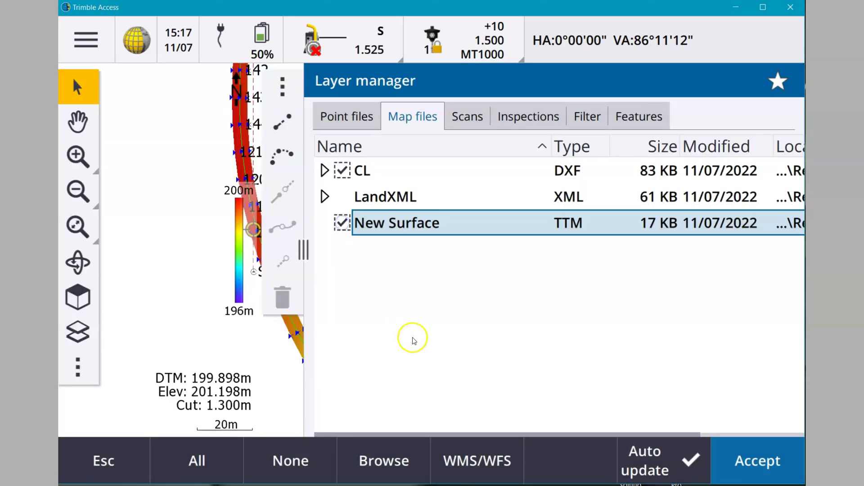
left_click(759, 462)
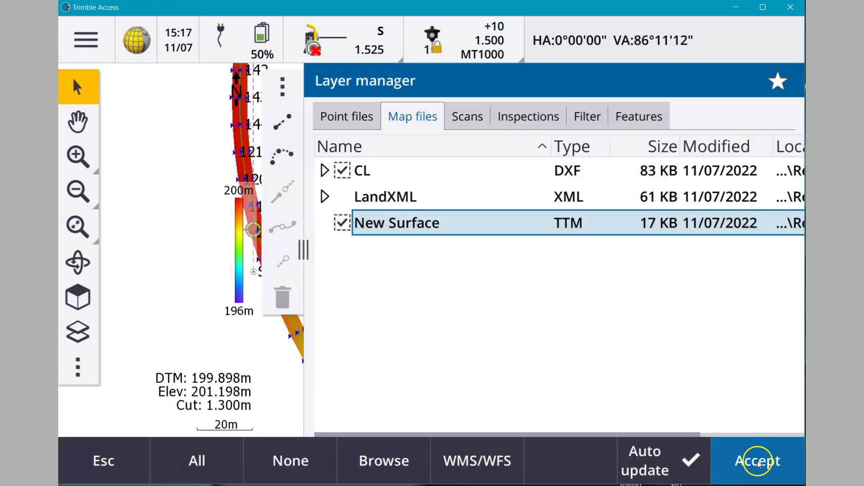
Step: Select the New Road CL centreline polyline on the map near STN1
left_click(86, 157)
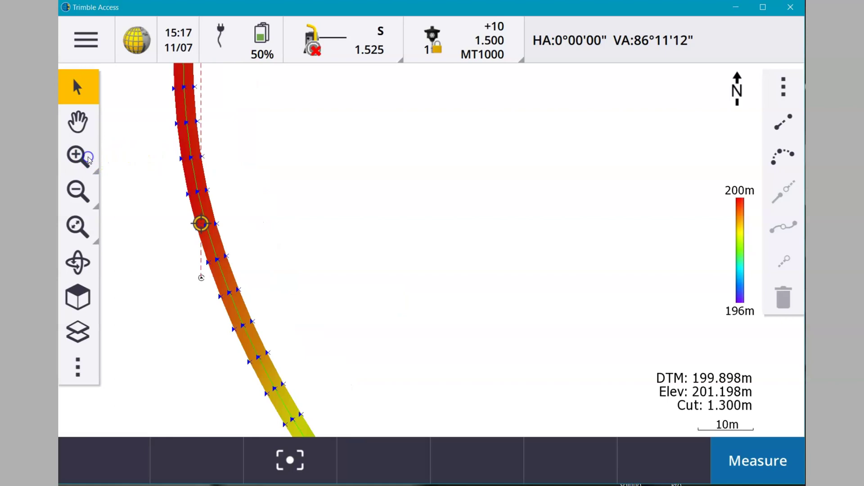
left_click(69, 123)
left_click_drag(252, 246, 499, 192)
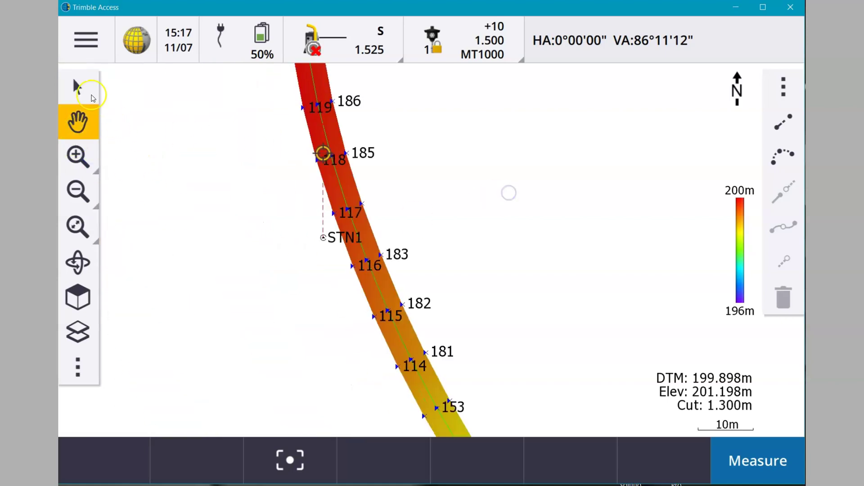
left_click(77, 87)
left_click(345, 221)
left_click(343, 191)
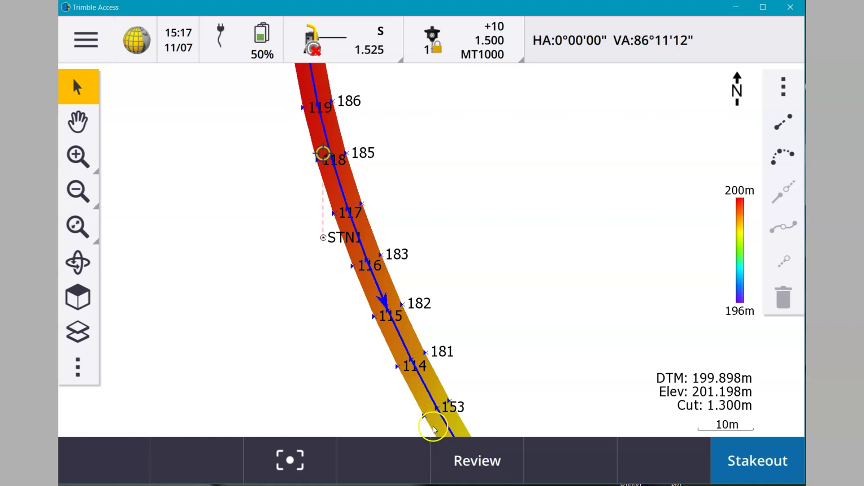
Step: Reverse the direction of the selected New Road CL polyline and switch it back again
right_click(445, 196)
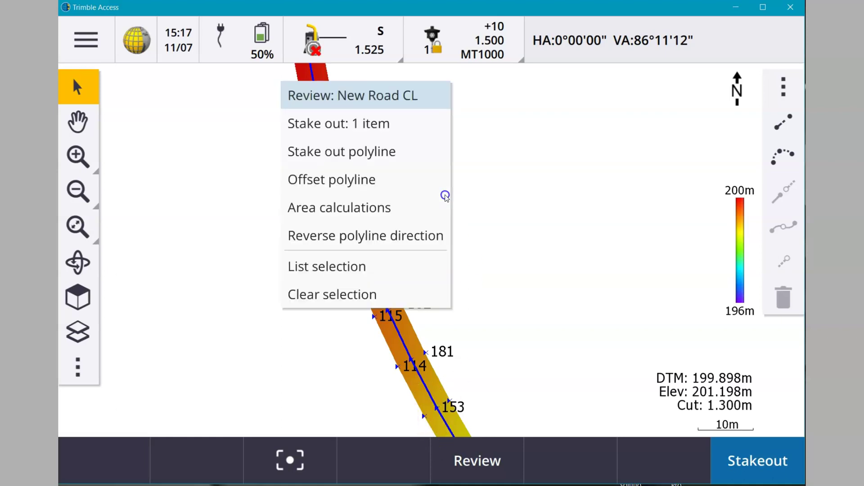
left_click(379, 236)
right_click(410, 193)
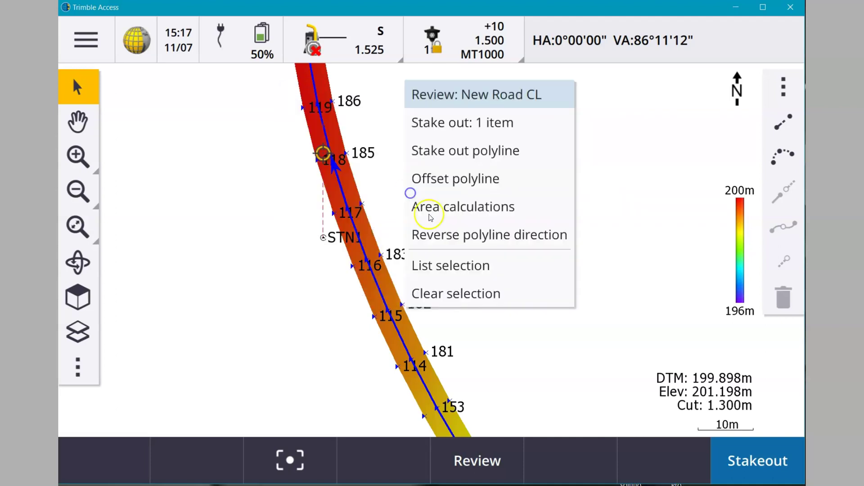
left_click(436, 235)
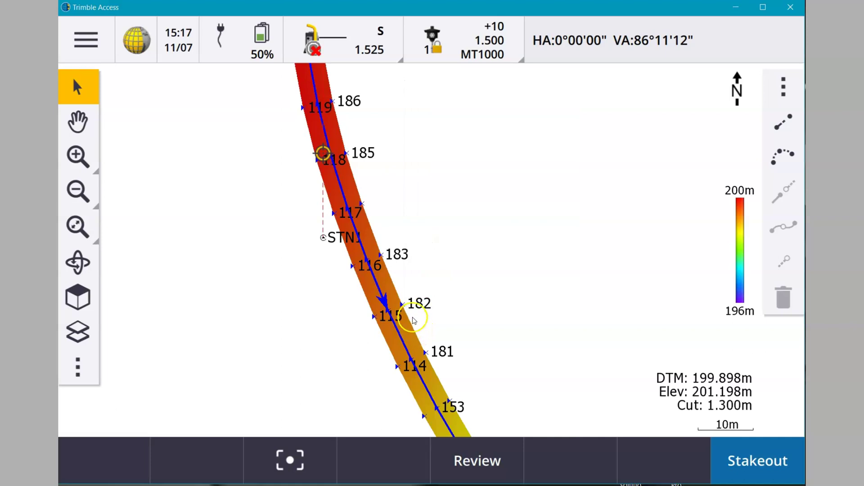
Step: Stake out New Road CL to the polyline, check the live offset and cut values, and return to the map
left_click(749, 470)
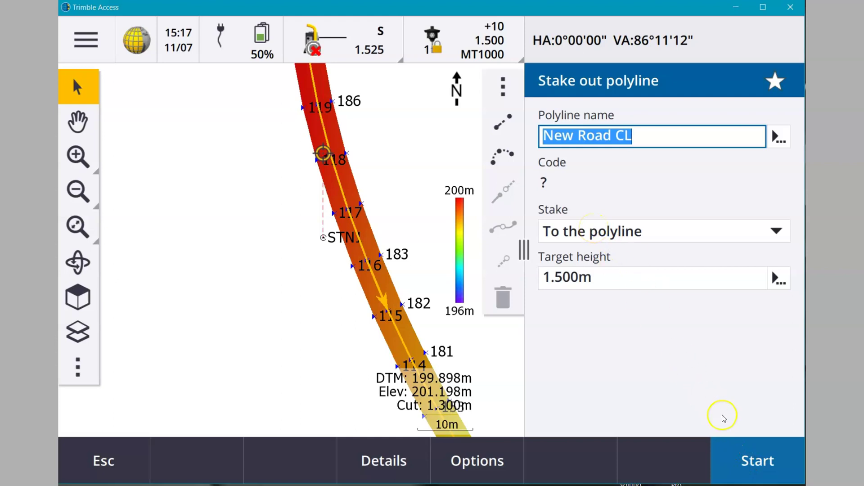
left_click(739, 455)
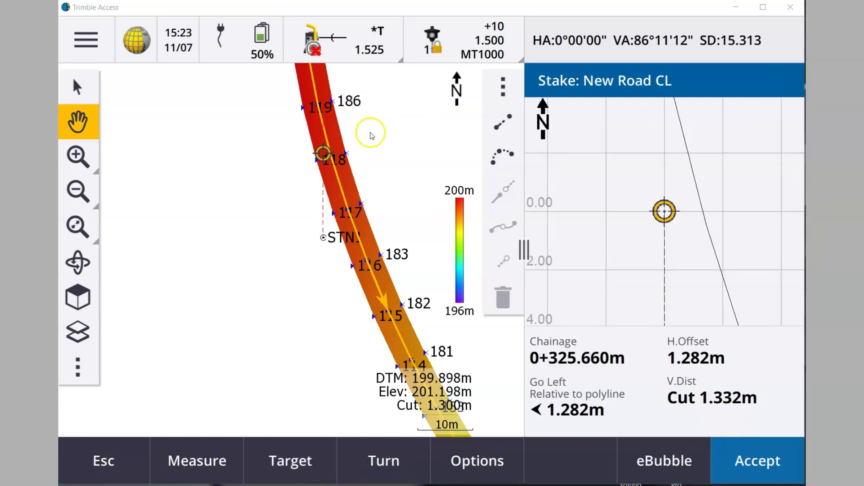
left_click(345, 45)
left_click(214, 138)
left_click(376, 40)
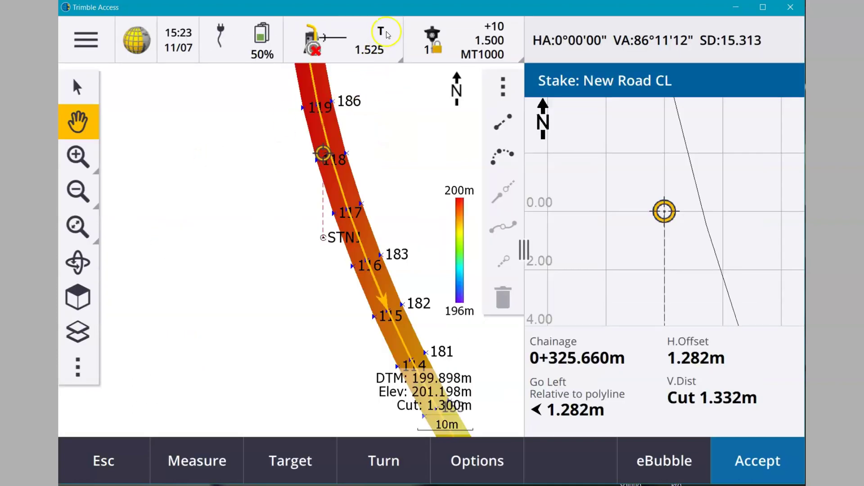
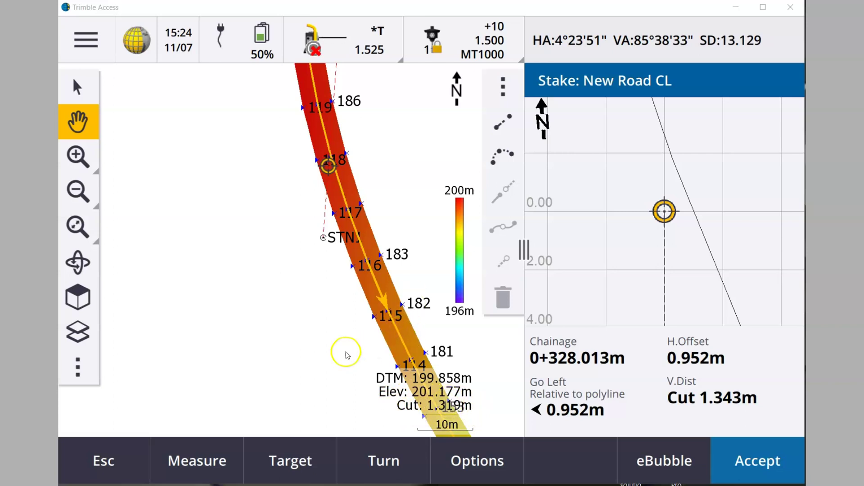
left_click(134, 459)
left_click(134, 459)
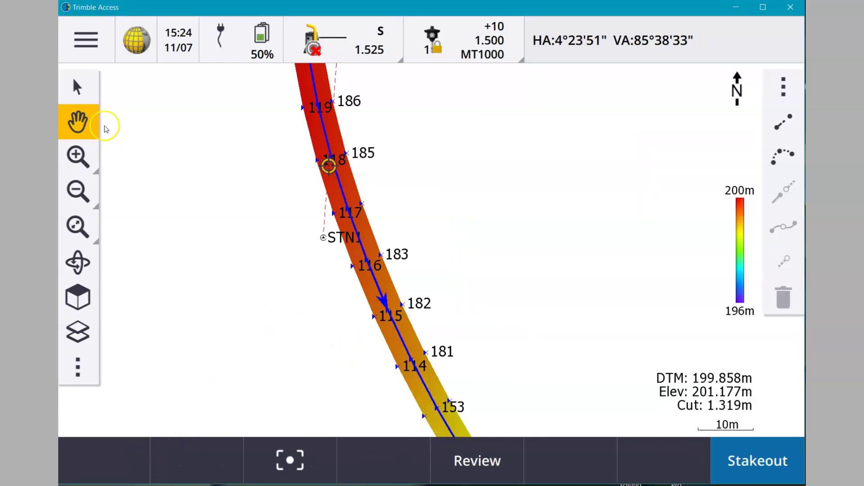
Step: Hide the CL DXF and New Surface TTM map files and display the LandXML file instead
left_click(77, 333)
left_click(342, 170)
left_click(342, 223)
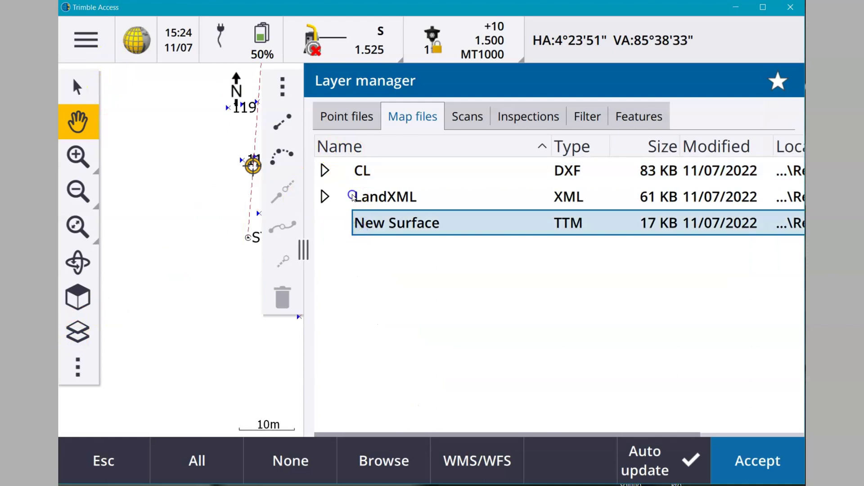
left_click(352, 197)
left_click(749, 469)
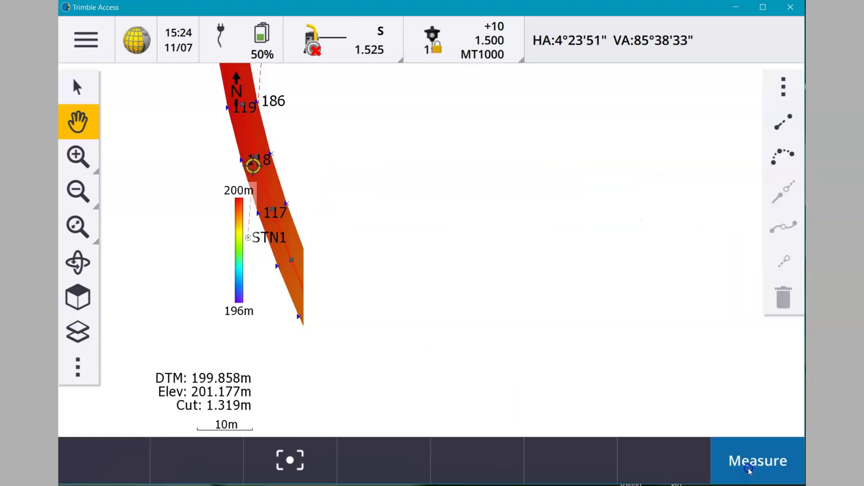
Step: Select the New Road CL alignment on the map and prepare its stakeout, accepting the target height and chainage interval
left_click_drag(278, 225, 432, 250)
left_click(79, 72)
left_click(431, 244)
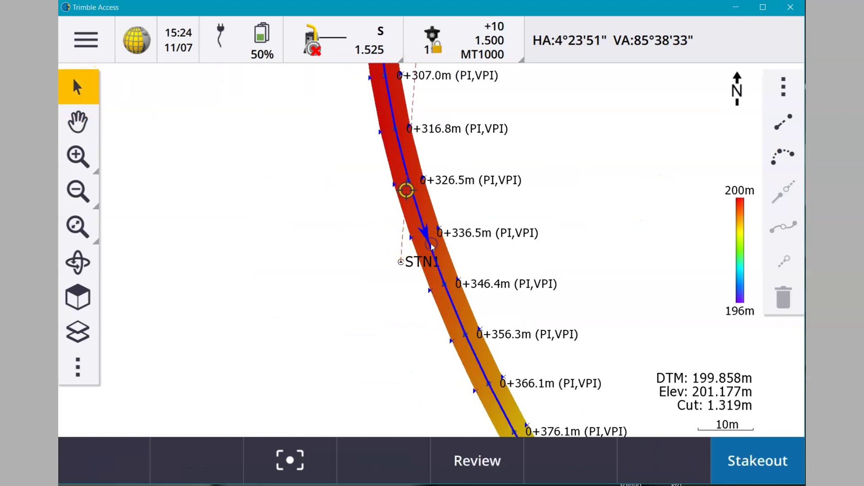
left_click(768, 466)
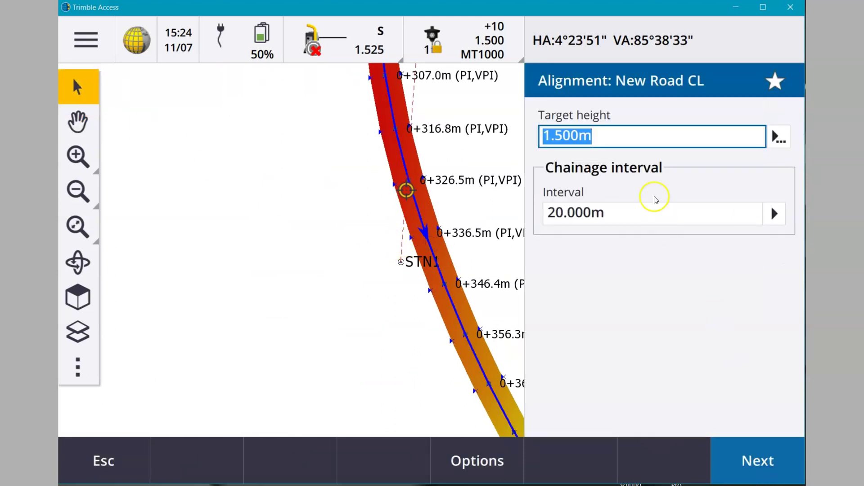
left_click(745, 468)
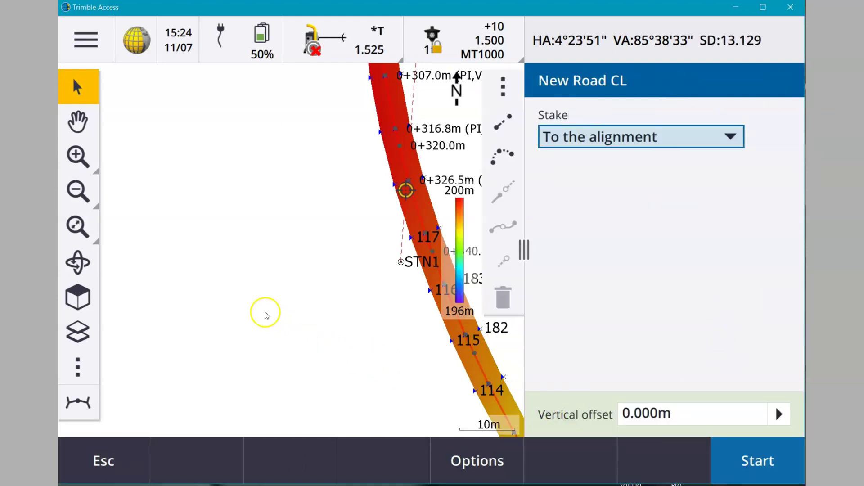
Step: Start staking to the New Road CL alignment and bring the instrument's current target position into view
left_click(597, 137)
left_click(579, 163)
left_click(746, 469)
left_click(247, 360)
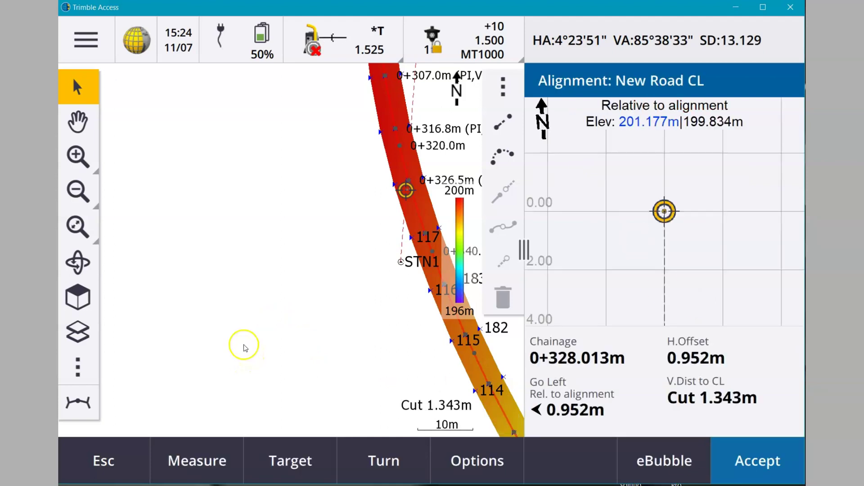
left_click(79, 132)
left_click_drag(222, 253, 189, 292)
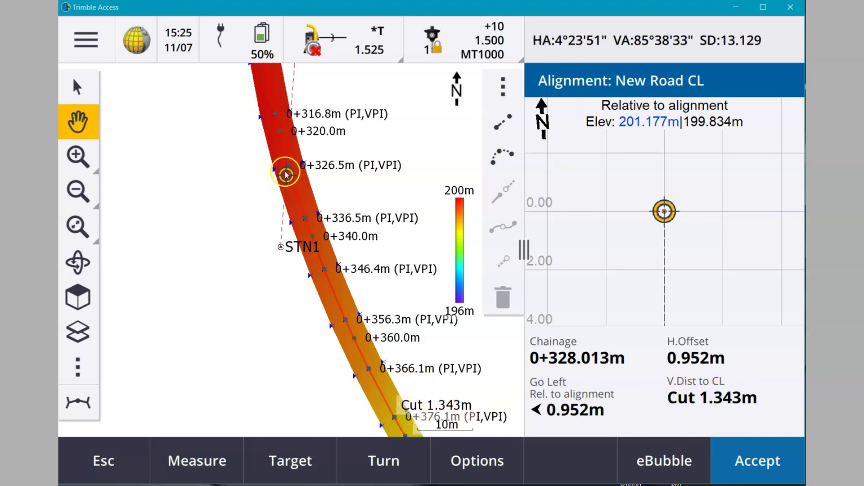
Step: Switch to the Roads application and restart the New Road CL stakeout with the method To the road
left_click(132, 50)
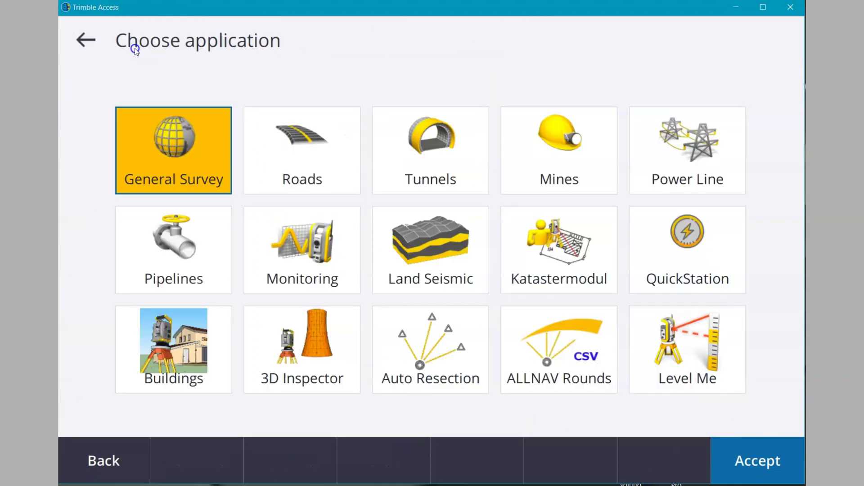
left_click(308, 177)
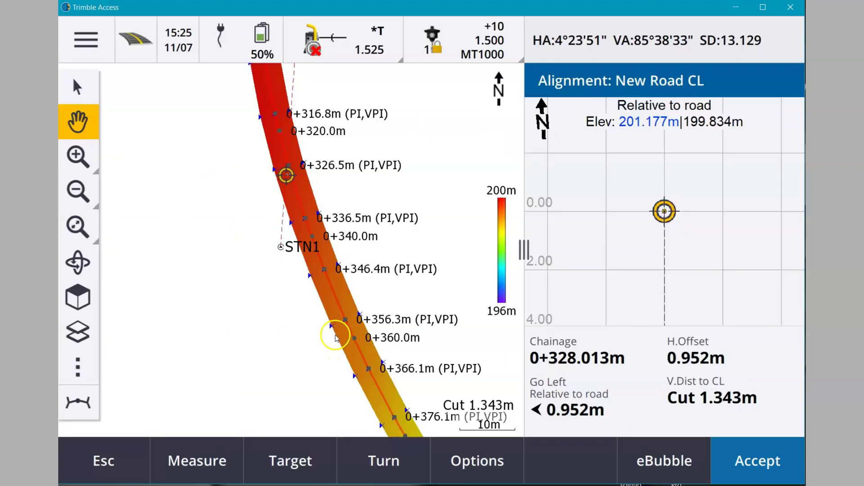
left_click(128, 458)
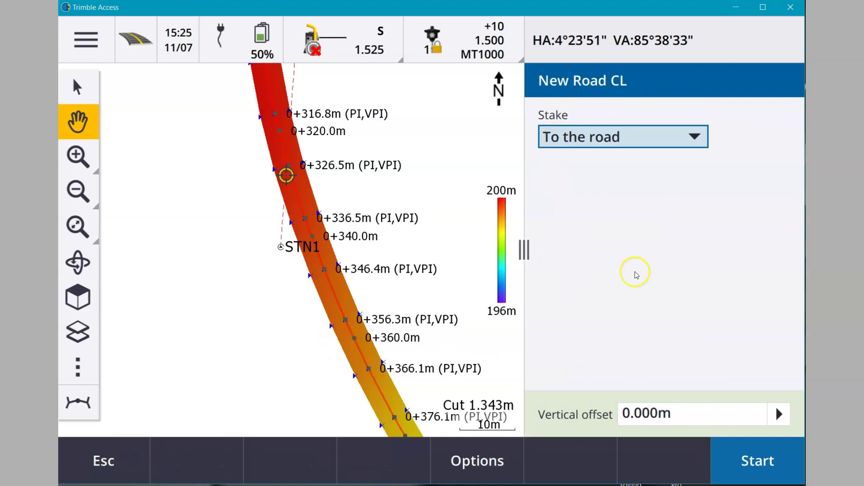
left_click(733, 452)
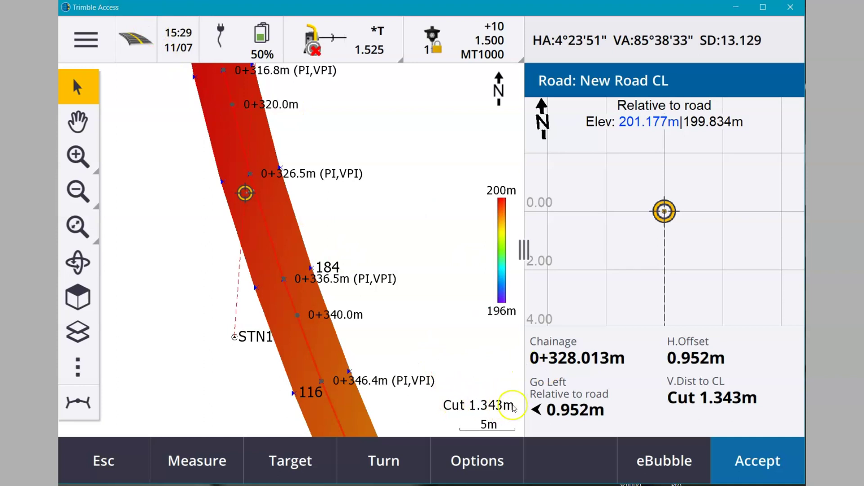
Step: Set the stakeout DTM to New Road Surface (Finish) (LandXML.xml) in the stakeout options
left_click(482, 462)
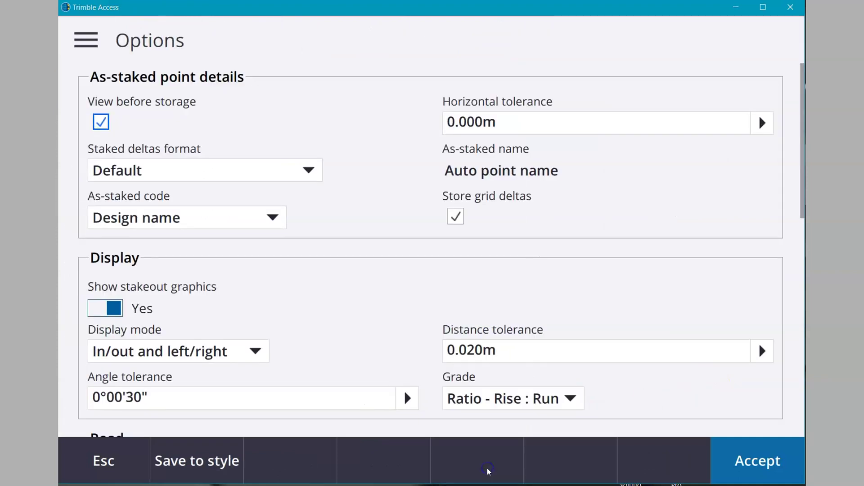
scroll(225, 311, "down", 5)
scroll(227, 313, "down", 1)
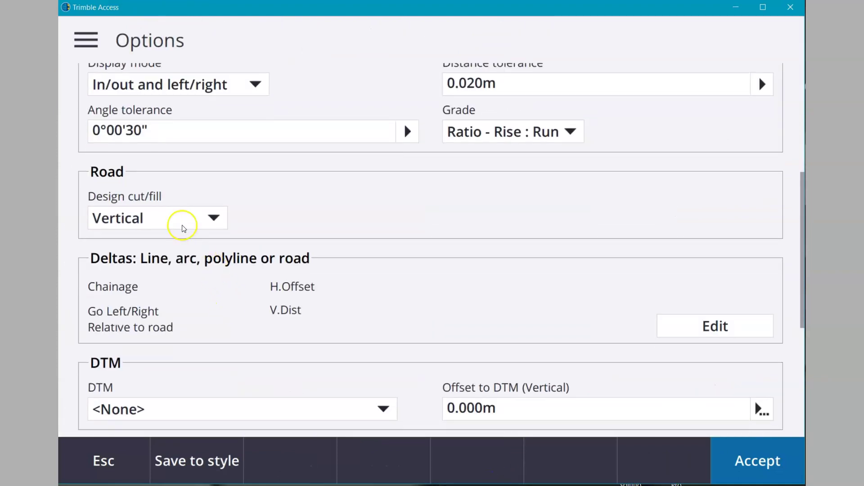
scroll(182, 228, "down", 4)
left_click(180, 228)
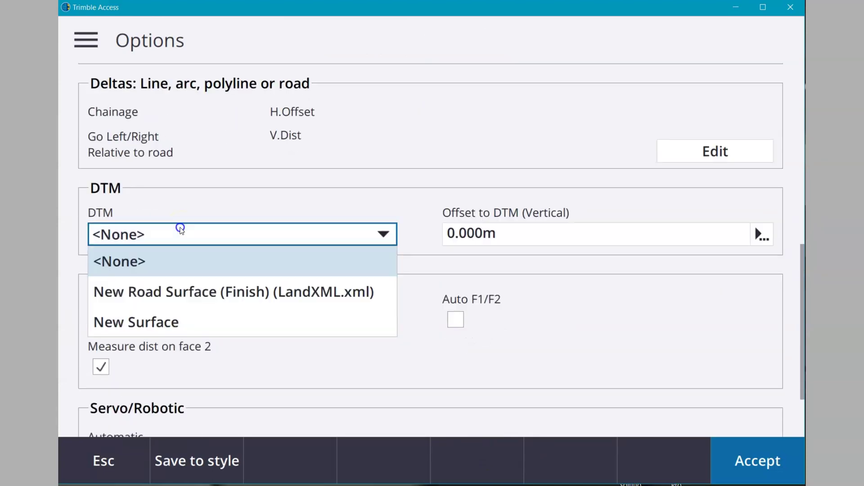
left_click(160, 288)
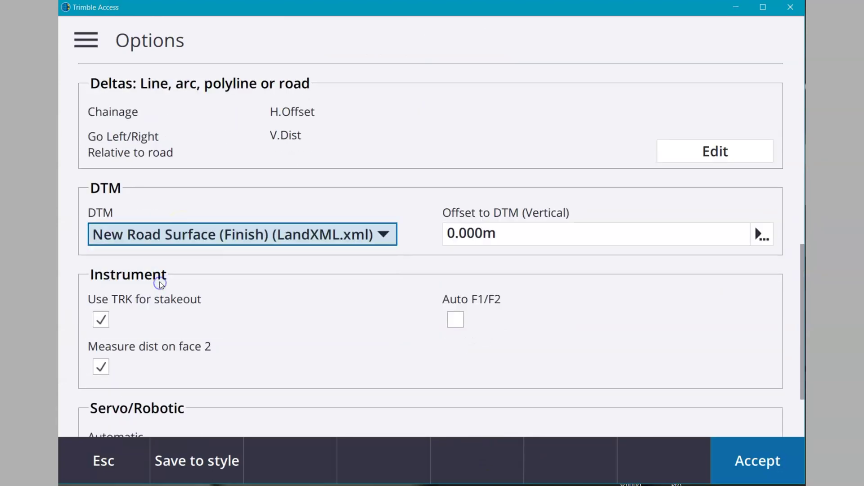
left_click(731, 462)
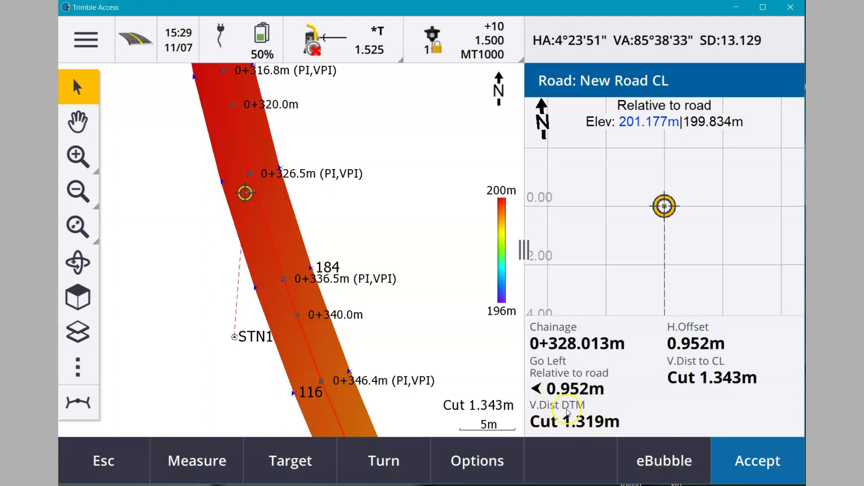
Step: Compare the cross-section and plan views of the target position against the road design
left_click(78, 402)
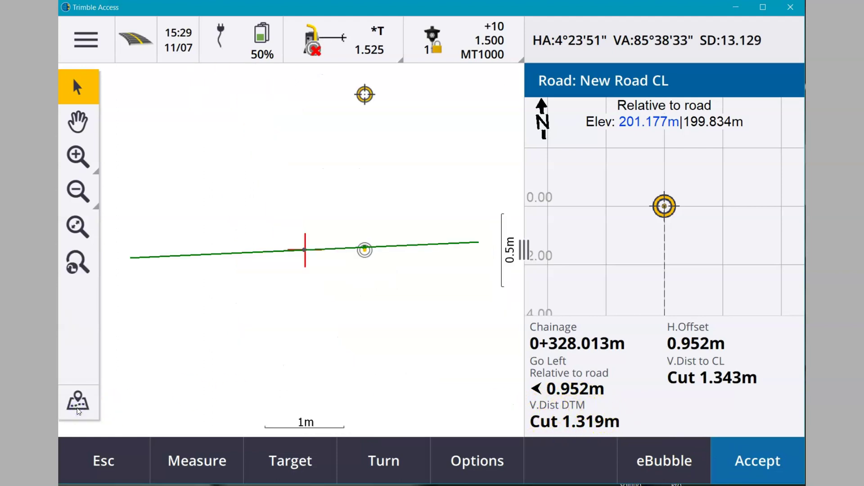
left_click(77, 405)
left_click(77, 405)
left_click(79, 403)
left_click(78, 403)
left_click(78, 403)
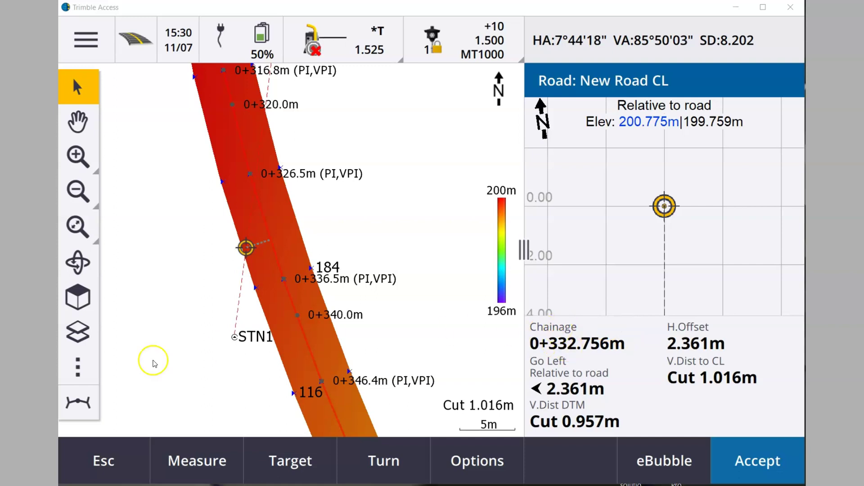
left_click(77, 400)
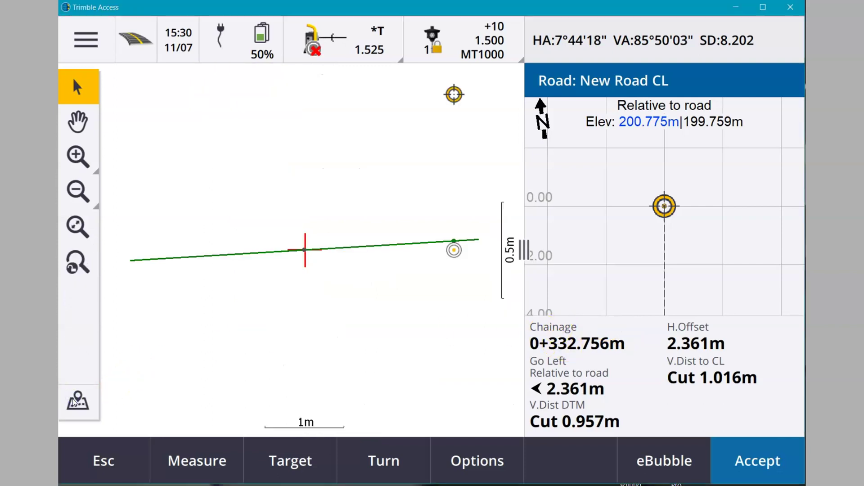
left_click(77, 401)
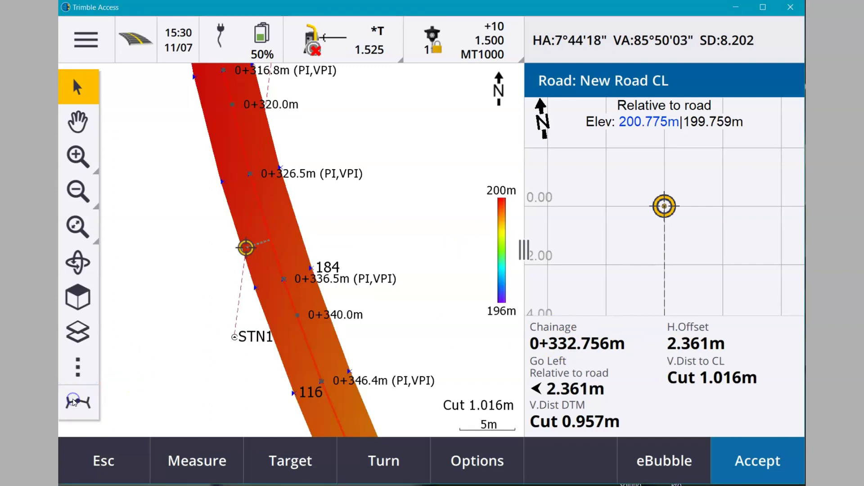
Step: Set the road's vertical offset to 0.100 m up, restart staking to the road and show the cross-section
left_click(121, 464)
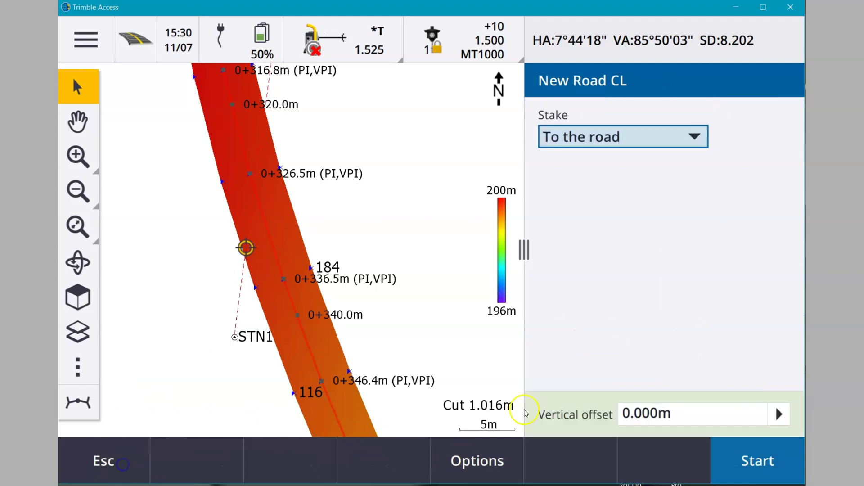
left_click(659, 415)
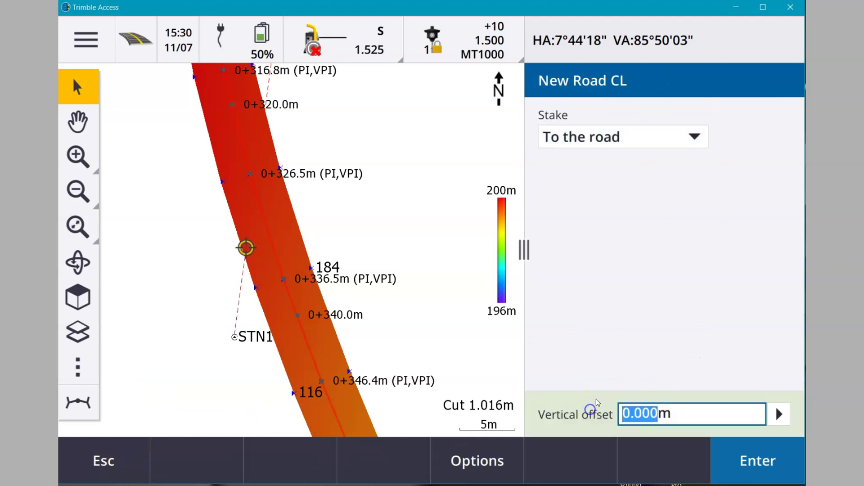
type("0.1")
key("Return")
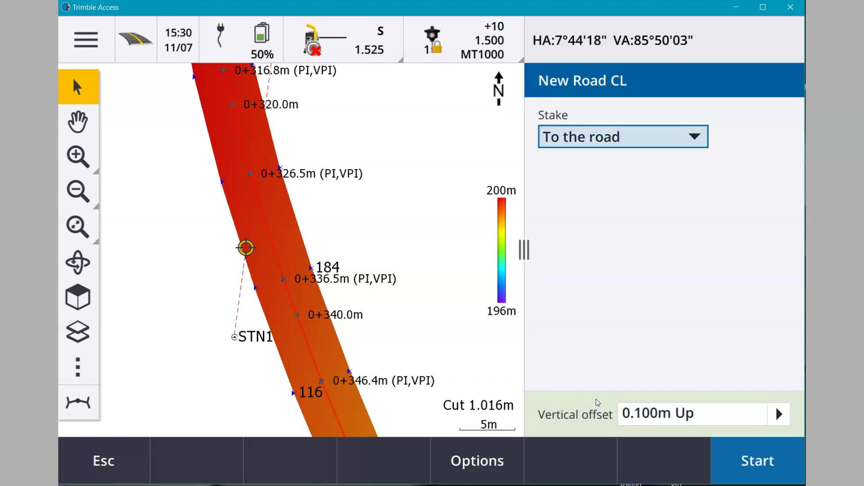
key("Return")
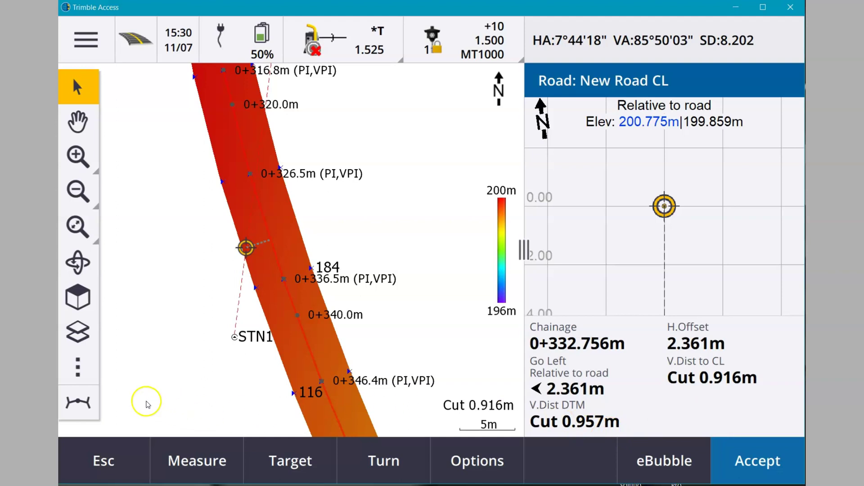
left_click(85, 403)
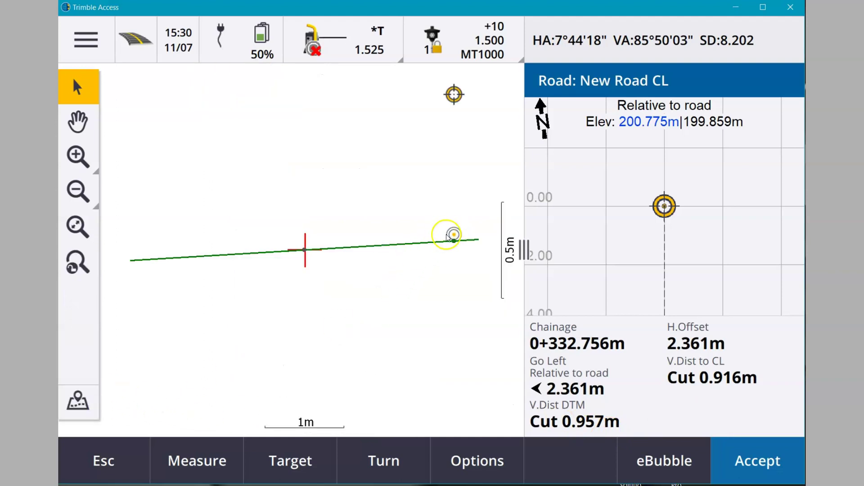